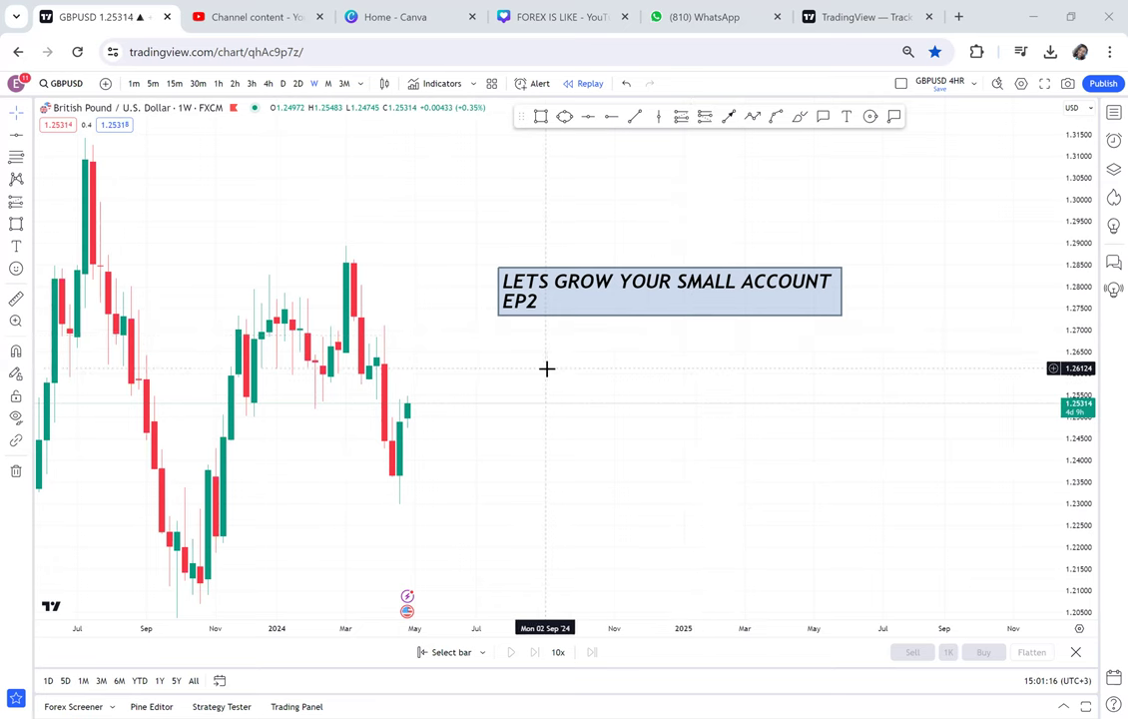
Draw a rectangle on the weekly chart from about 1.2894 at 23 Oct '23 to about 1.2499 at 26 Aug '24.
{"action": "scroll", "coordinate": [546, 367], "scroll_direction": "down", "scroll_amount": 3}
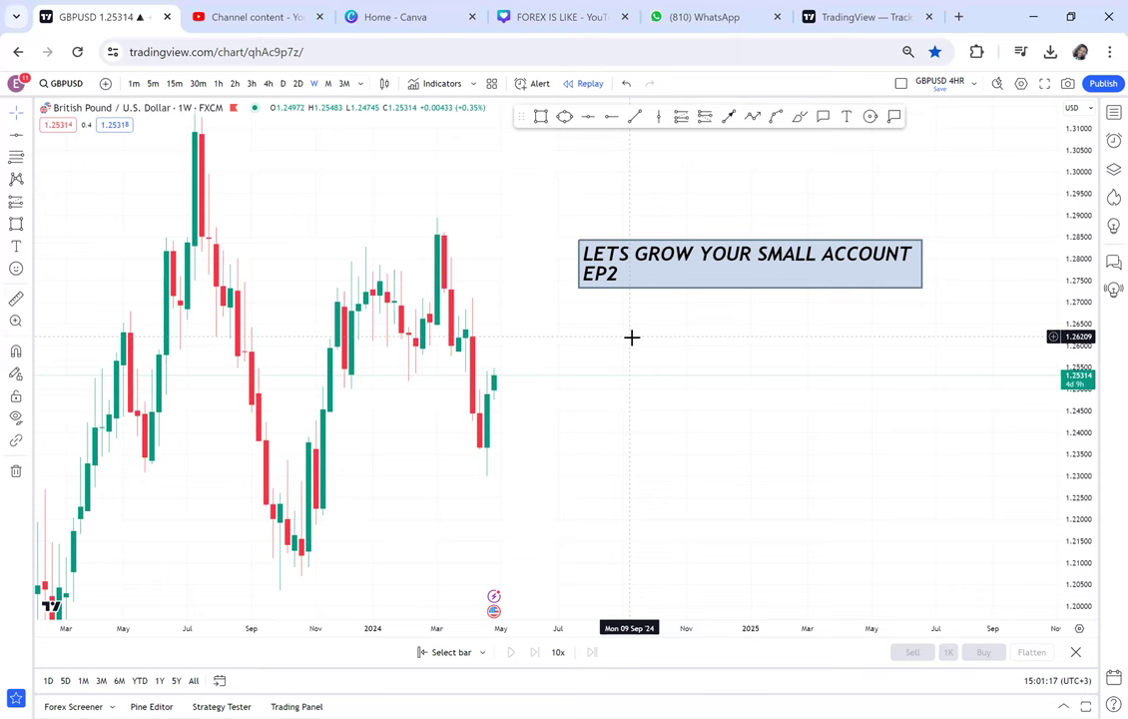
{"action": "left_click", "coordinate": [540, 116]}
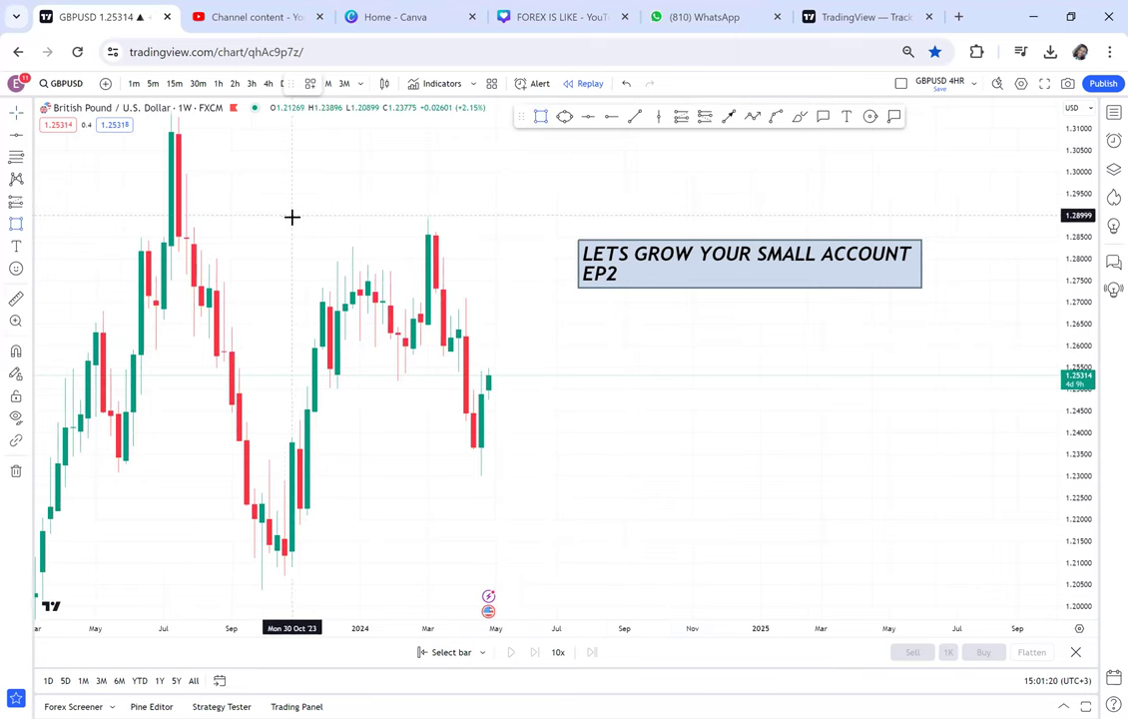
{"action": "left_click_drag", "start_coordinate": [285, 217], "coordinate": [617, 387]}
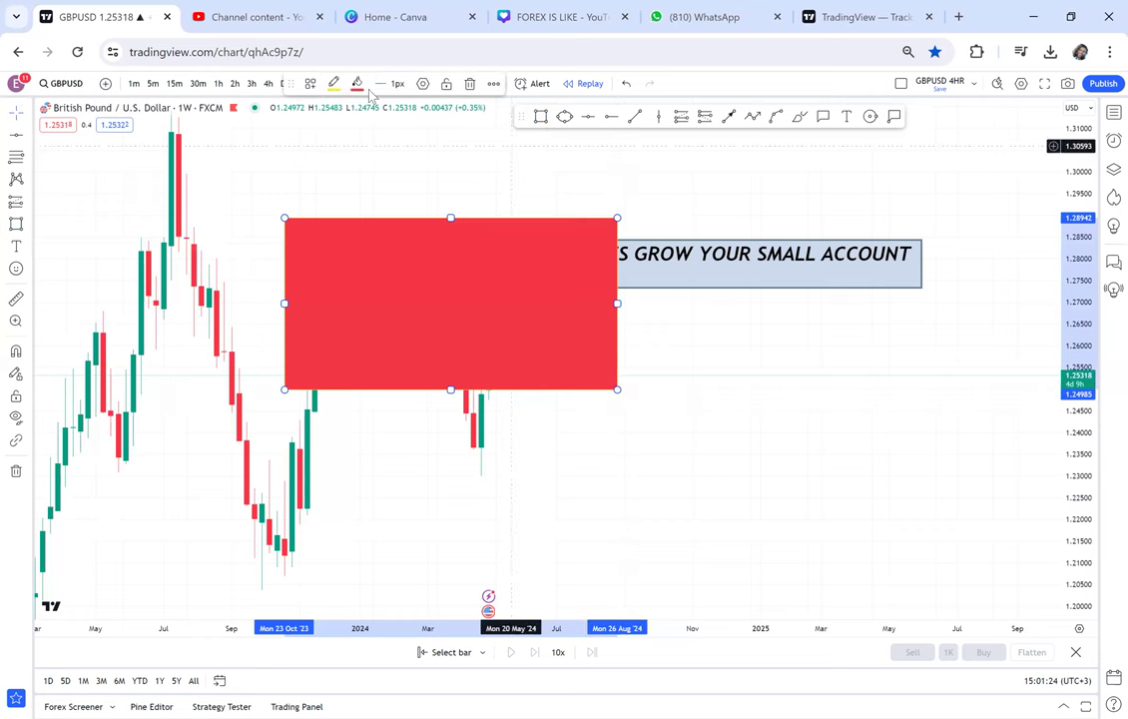
Set the rectangle's fill to black at 19% opacity.
{"action": "left_click", "coordinate": [358, 84]}
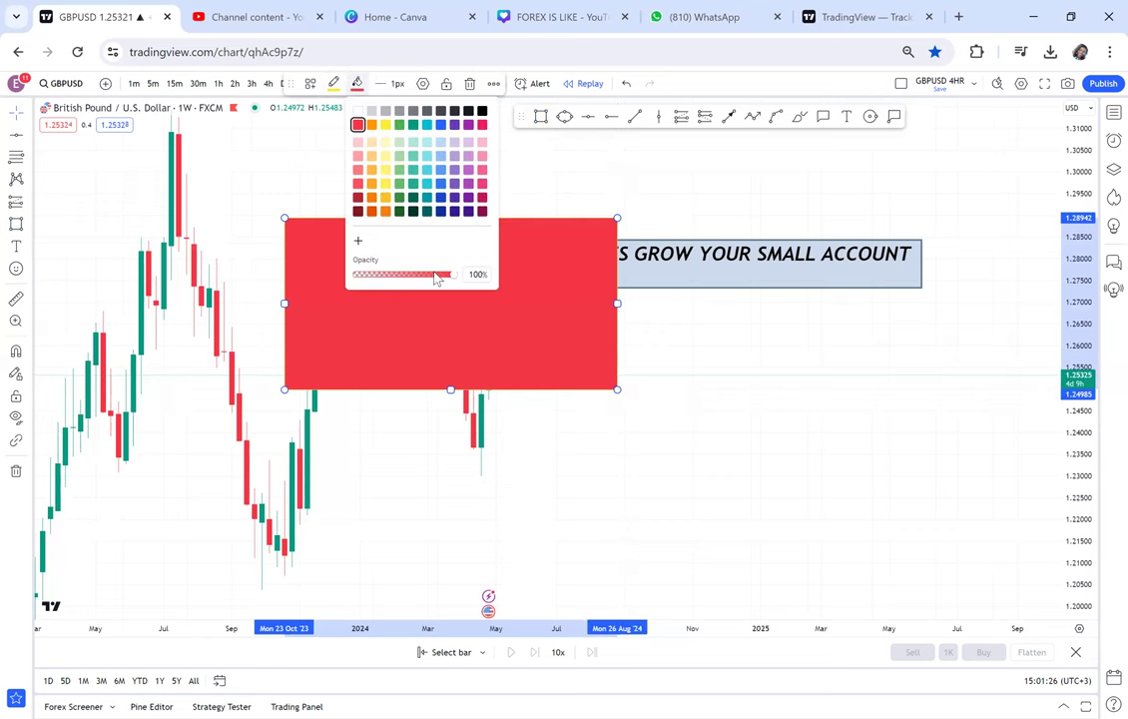
{"action": "left_click_drag", "start_coordinate": [435, 279], "coordinate": [375, 279]}
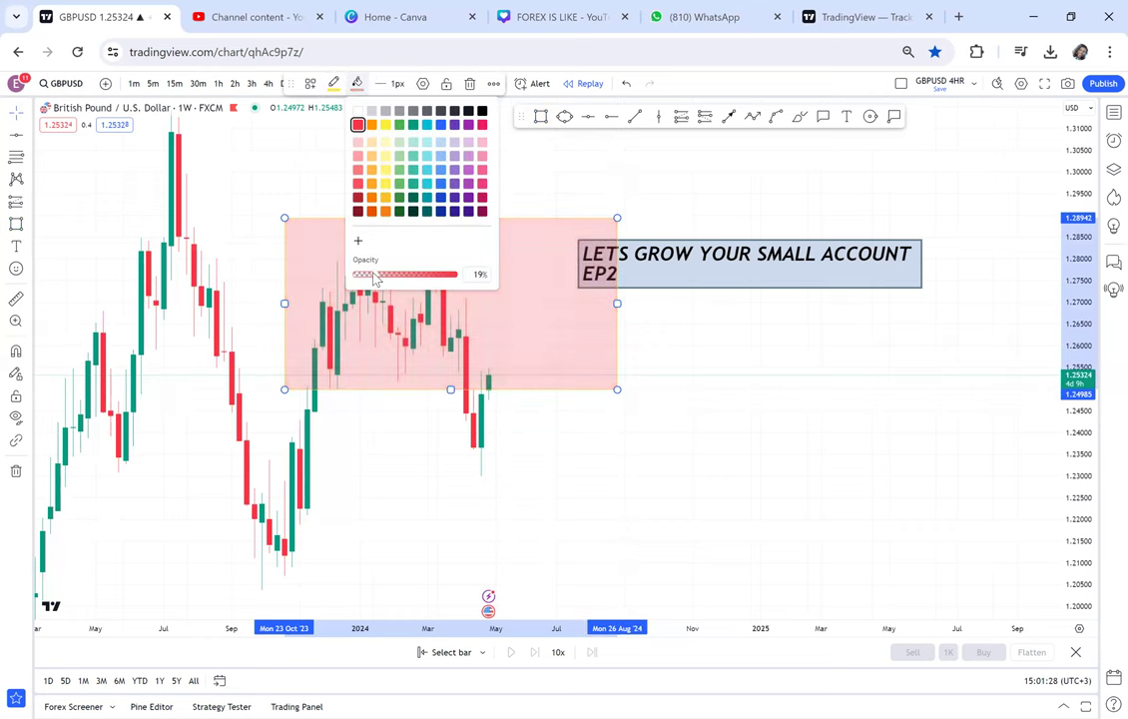
{"action": "left_click", "coordinate": [480, 111]}
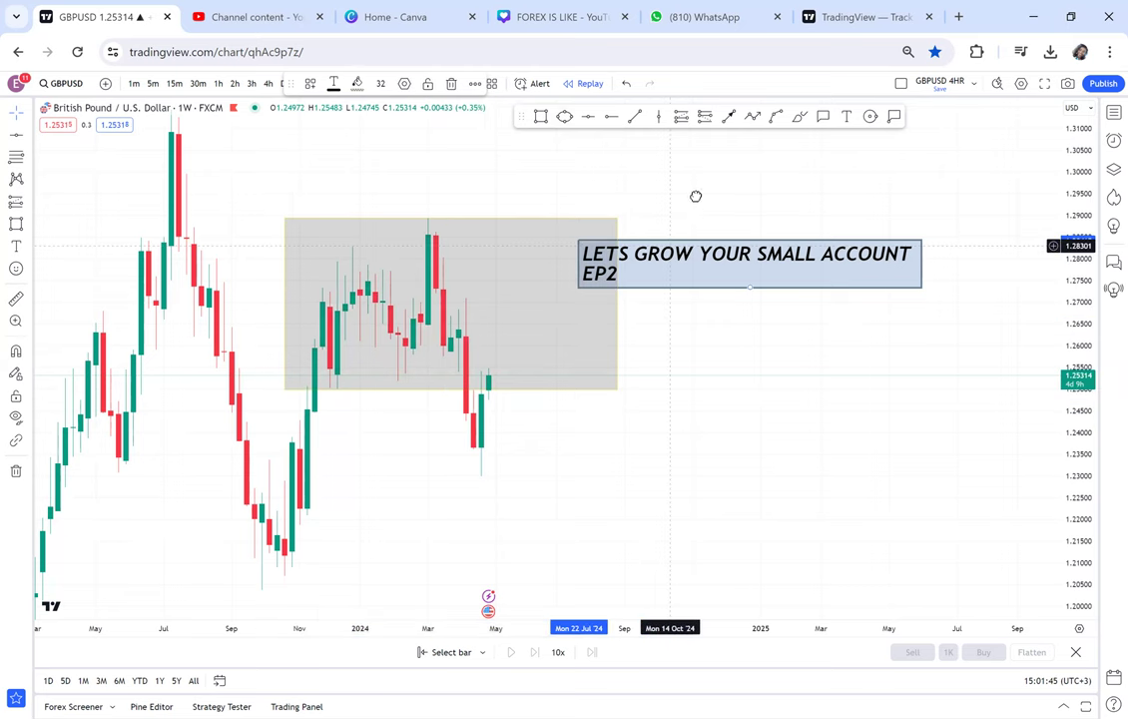
Move the "LETS GROW YOUR SMALL ACCOUNT EP2" note clear of the rectangle, to about 1.3047 at 27 May '24.
{"action": "left_click_drag", "start_coordinate": [674, 255], "coordinate": [702, 176]}
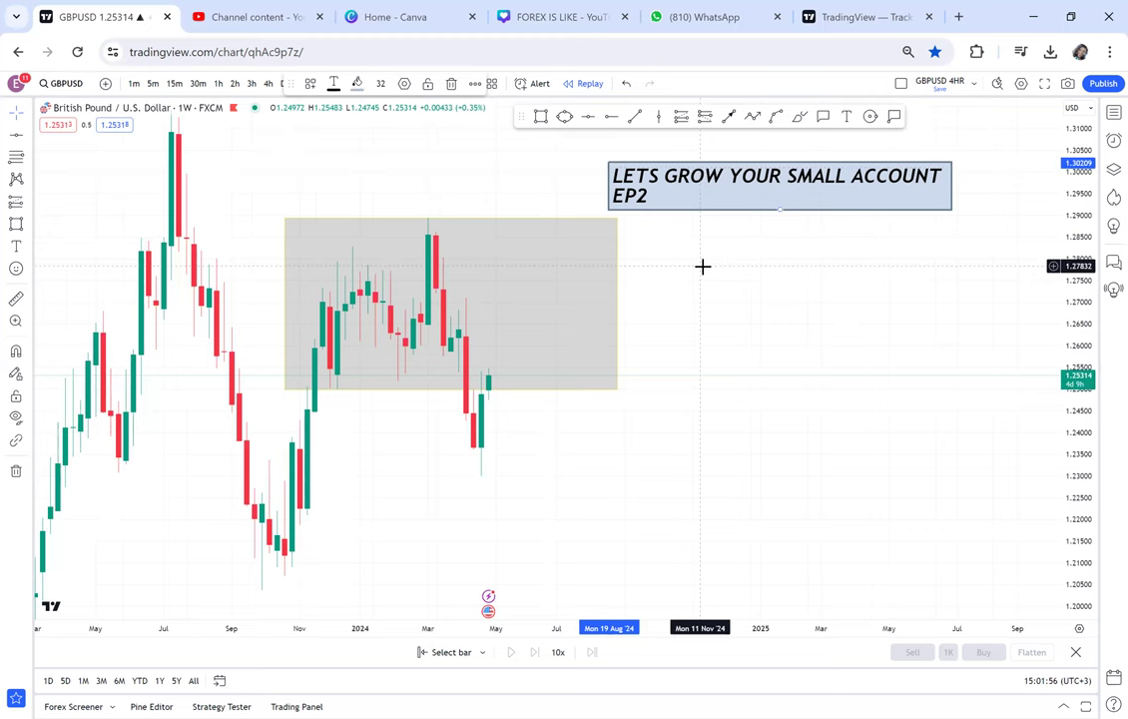
{"action": "scroll", "coordinate": [702, 266], "scroll_direction": "up", "scroll_amount": 1}
{"action": "left_click_drag", "start_coordinate": [696, 274], "coordinate": [679, 303]}
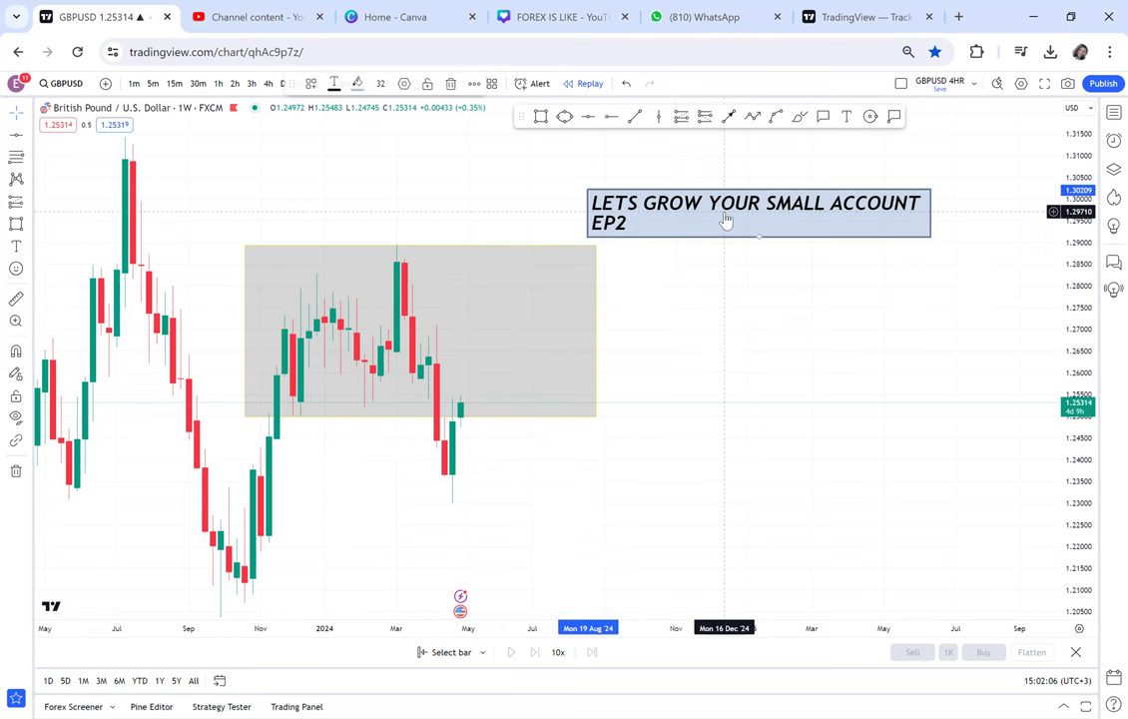
{"action": "left_click_drag", "start_coordinate": [724, 222], "coordinate": [632, 208]}
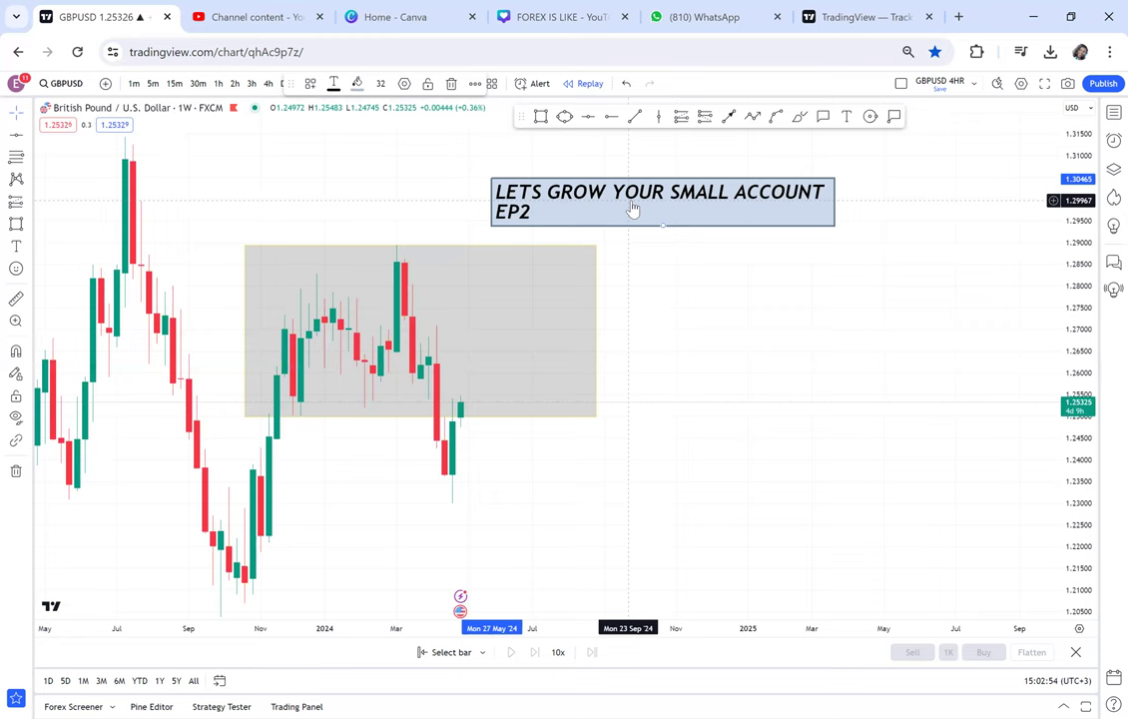
Draw an arrow from about 1.2104 at 15 Jan '24 up to the rectangle's lower edge, about 1.2474 at 1 Apr '24.
{"action": "left_click_drag", "start_coordinate": [624, 335], "coordinate": [723, 316]}
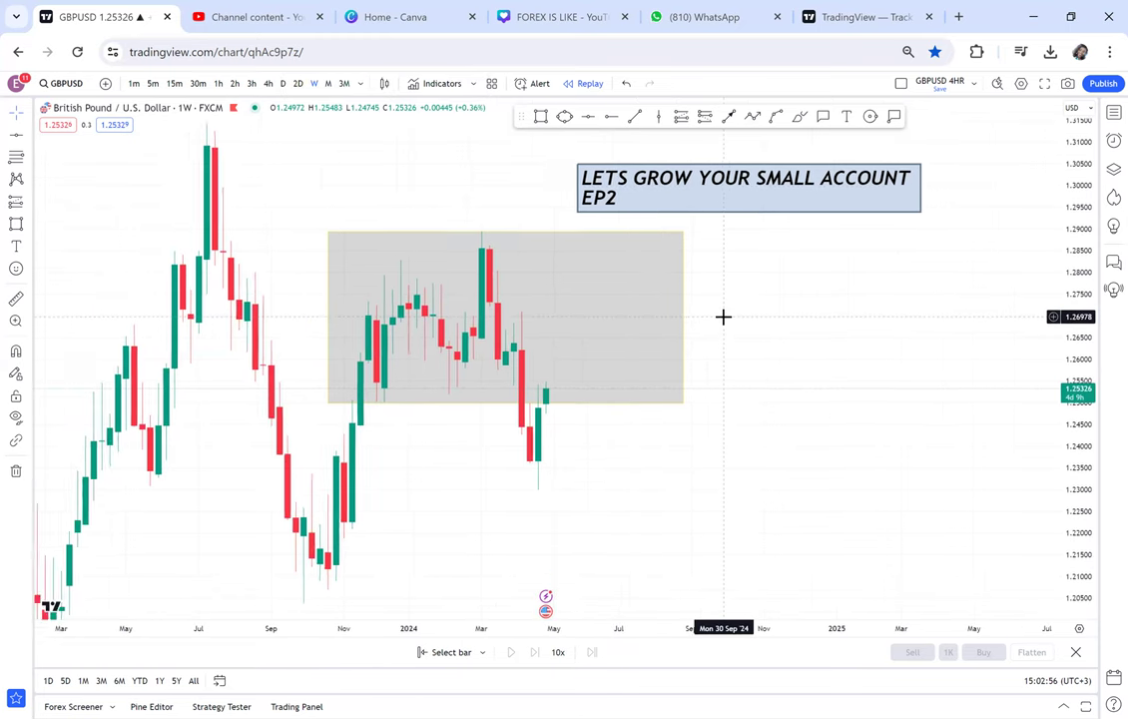
{"action": "scroll", "coordinate": [722, 316], "scroll_direction": "up", "scroll_amount": 1}
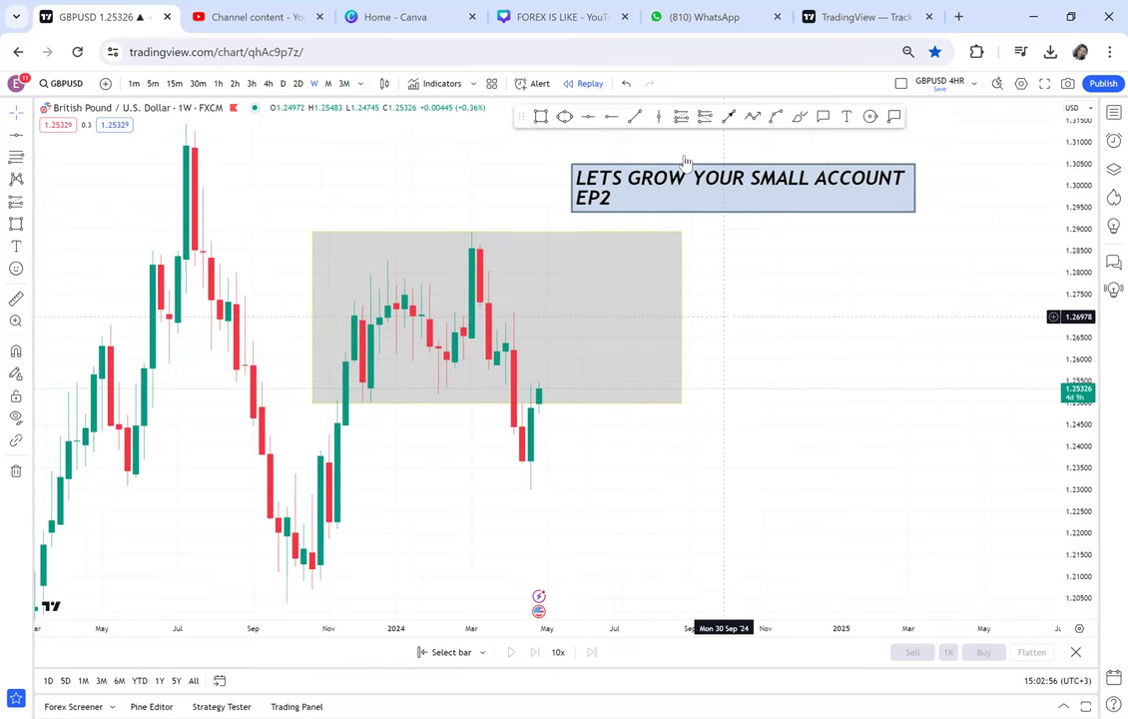
{"action": "left_click", "coordinate": [730, 117]}
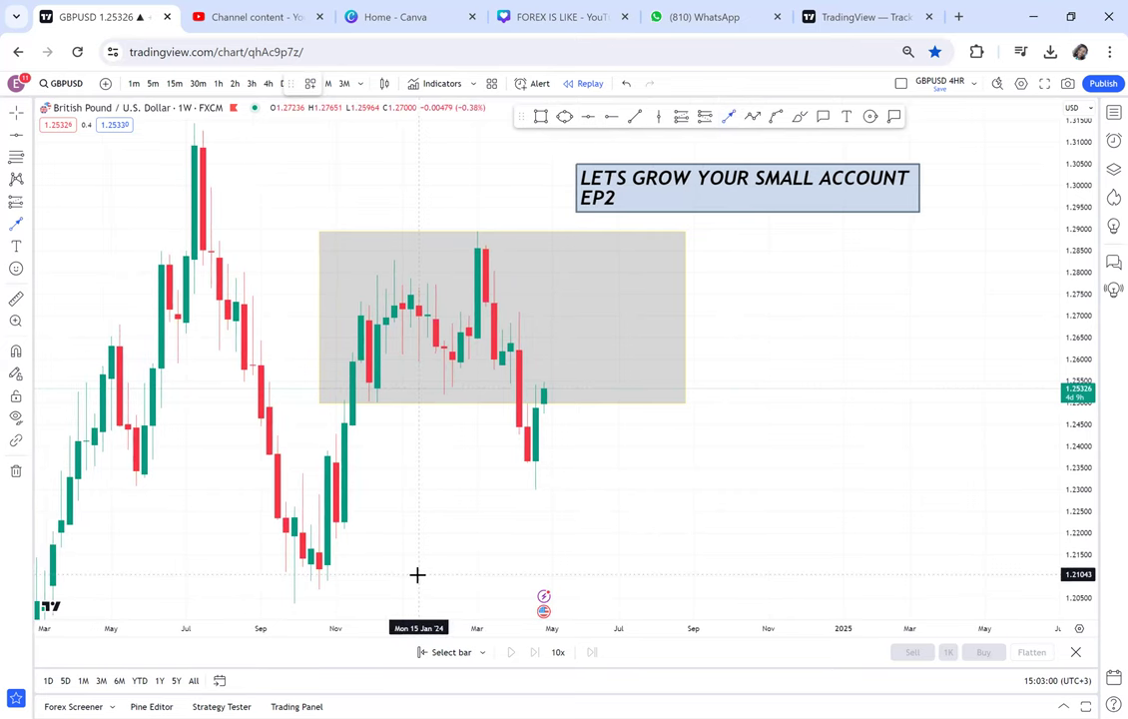
{"action": "mouse_move", "coordinate": [417, 574]}
{"action": "left_mouse_down"}
{"action": "mouse_move", "coordinate": [491, 420]}
{"action": "mouse_move", "coordinate": [512, 413]}
{"action": "left_mouse_up"}
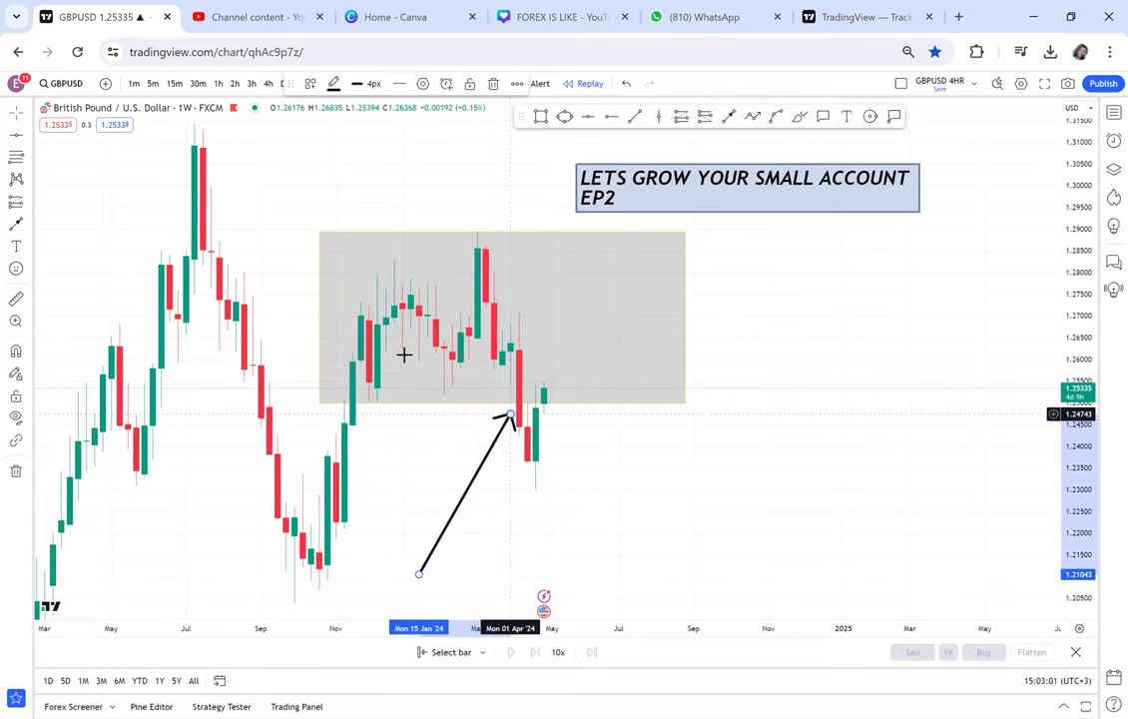
Measure the price move from the 15 Apr '24 candle's low area up into the rectangle, then clear the measurement.
{"action": "scroll", "coordinate": [503, 411], "scroll_direction": "up", "scroll_amount": 2}
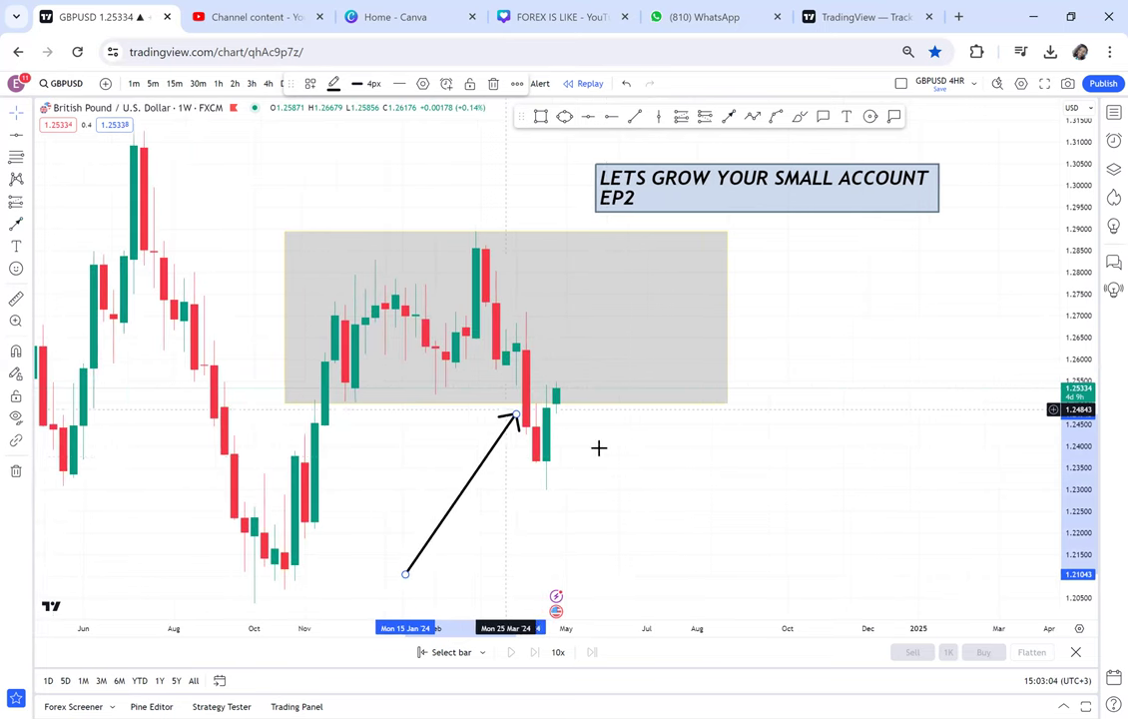
{"action": "left_click_drag", "start_coordinate": [617, 461], "coordinate": [656, 380]}
{"action": "scroll", "coordinate": [606, 373], "scroll_direction": "up", "scroll_amount": 1}
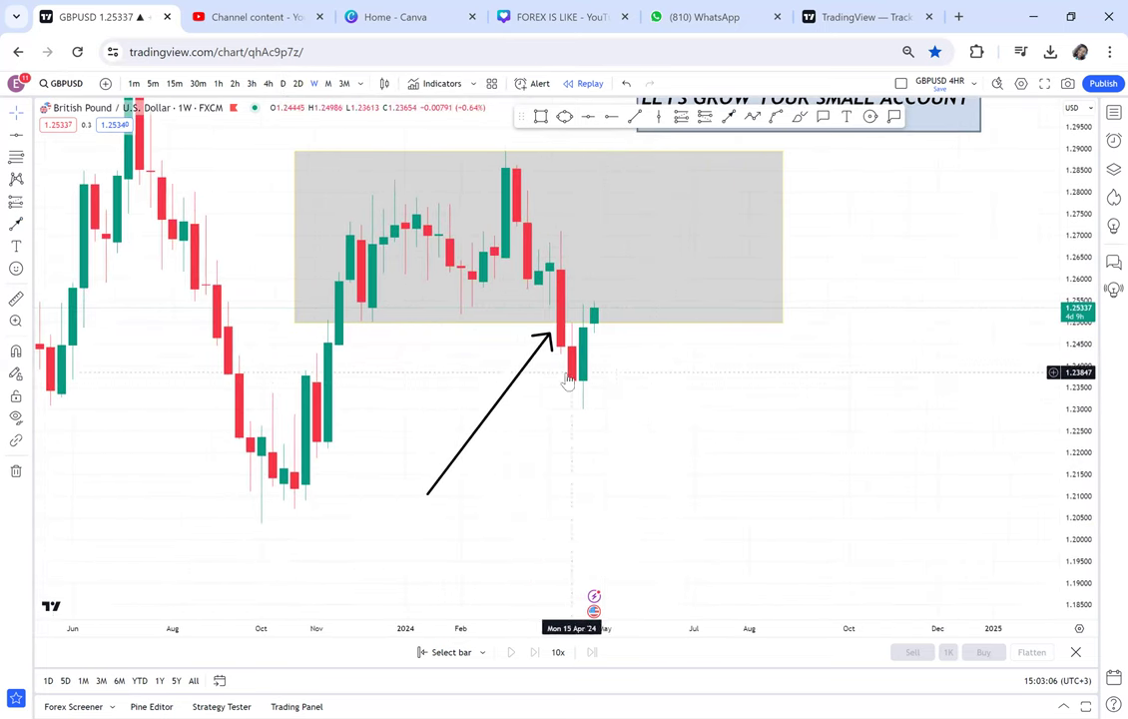
{"action": "left_click", "coordinate": [17, 297]}
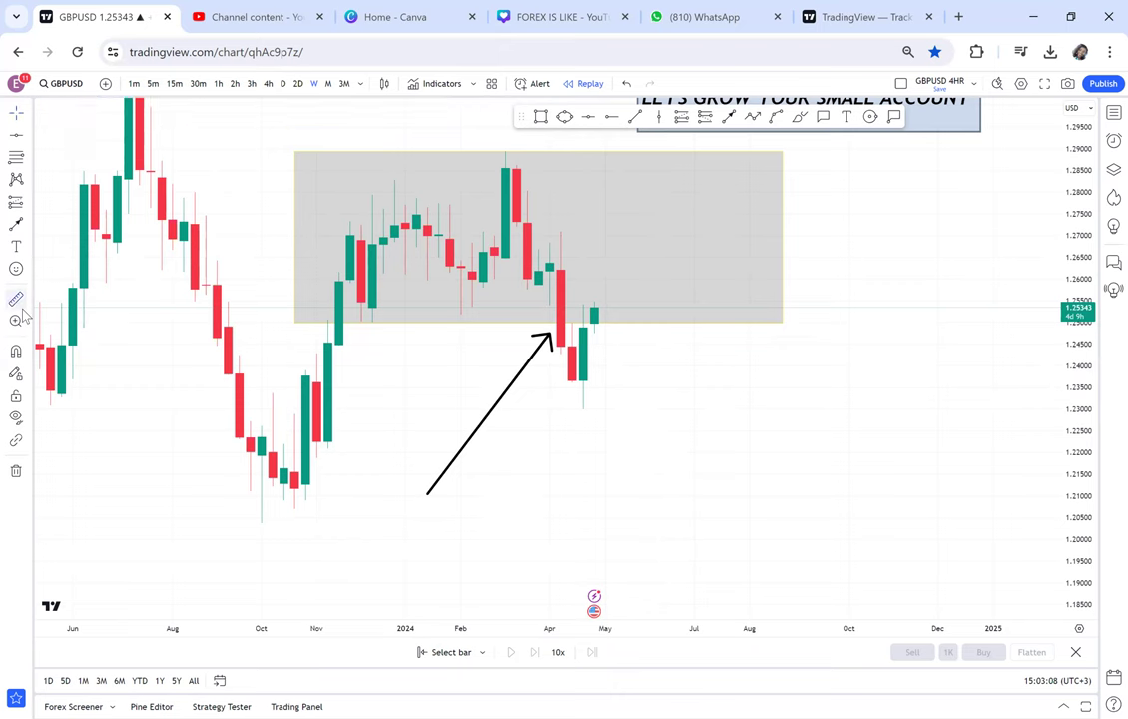
{"action": "left_click", "coordinate": [570, 379]}
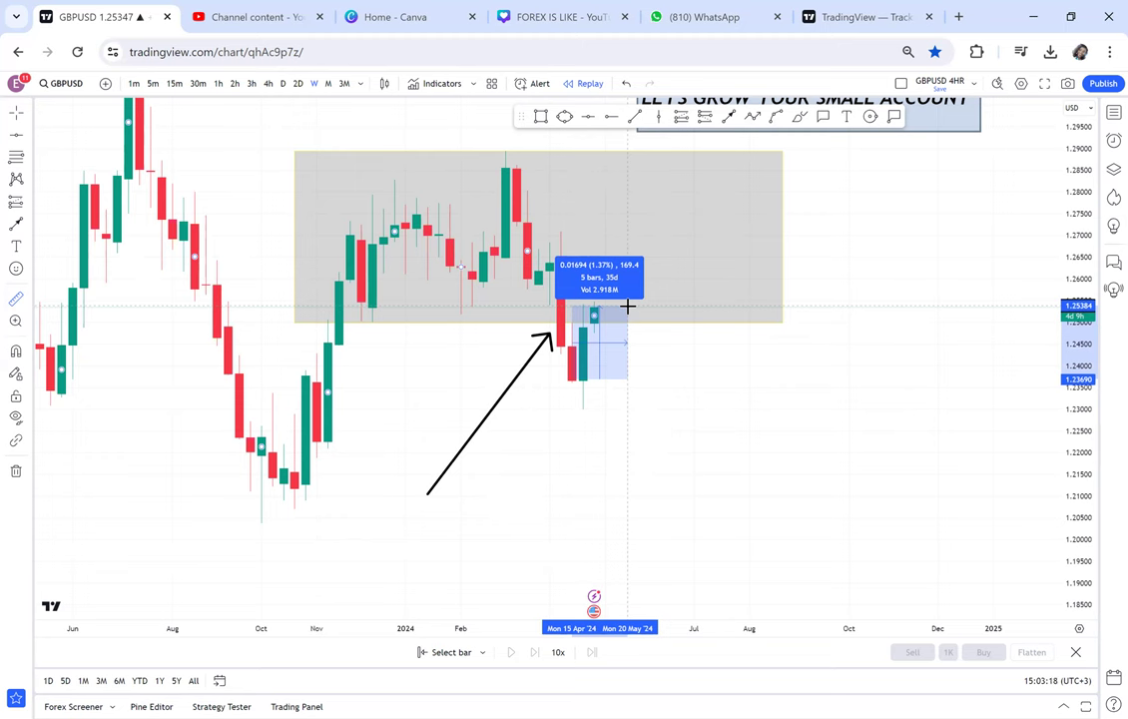
{"action": "left_click", "coordinate": [628, 307]}
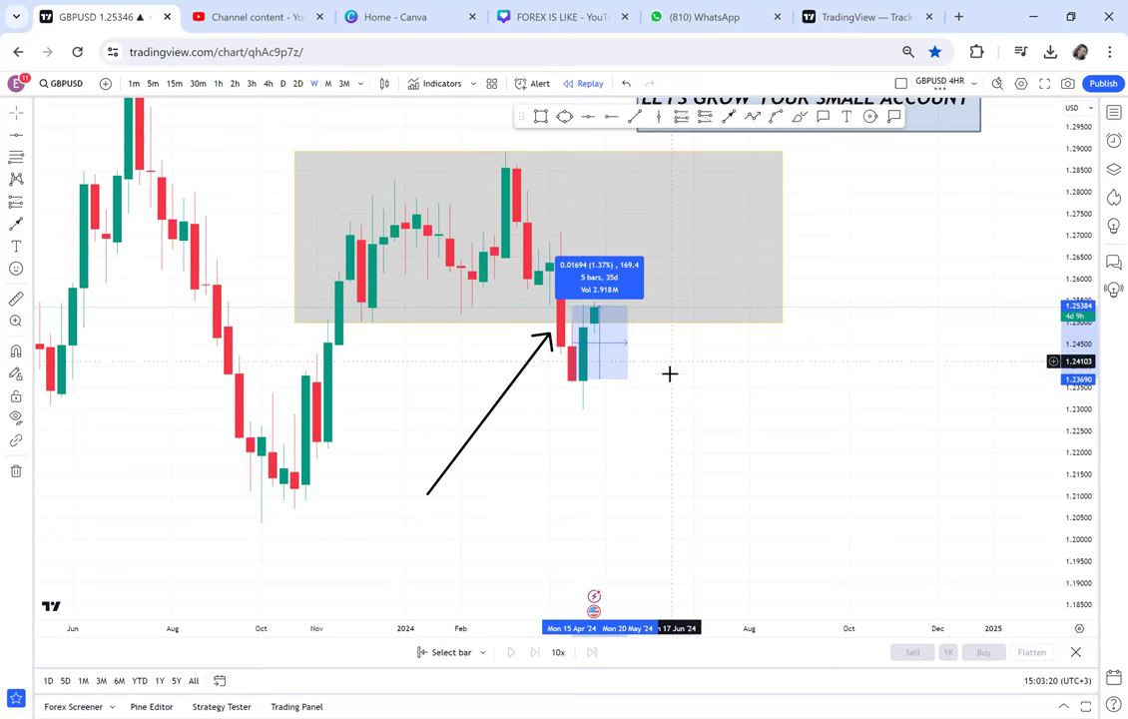
{"action": "left_click", "coordinate": [670, 373]}
Switch the chart to the daily timeframe and examine the recent candles around the rectangle's lower edge.
{"action": "scroll", "coordinate": [670, 374], "scroll_direction": "up", "scroll_amount": 1}
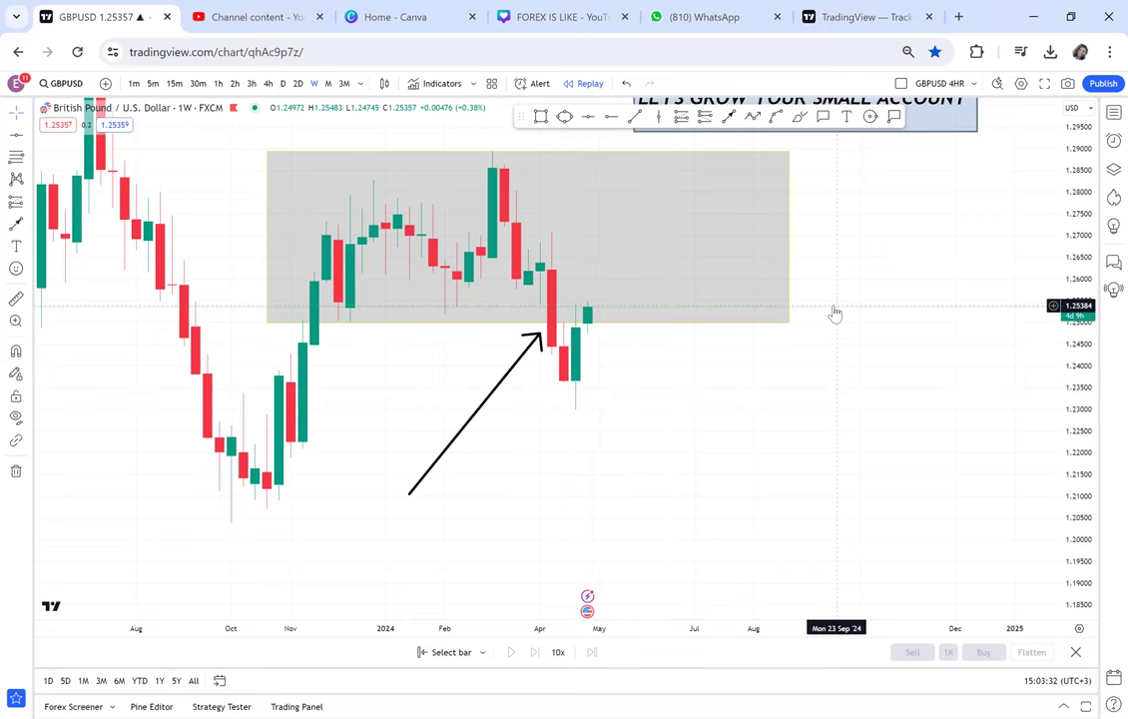
{"action": "scroll", "coordinate": [833, 307], "scroll_direction": "down", "scroll_amount": 1}
{"action": "left_click_drag", "start_coordinate": [833, 306], "coordinate": [797, 372]}
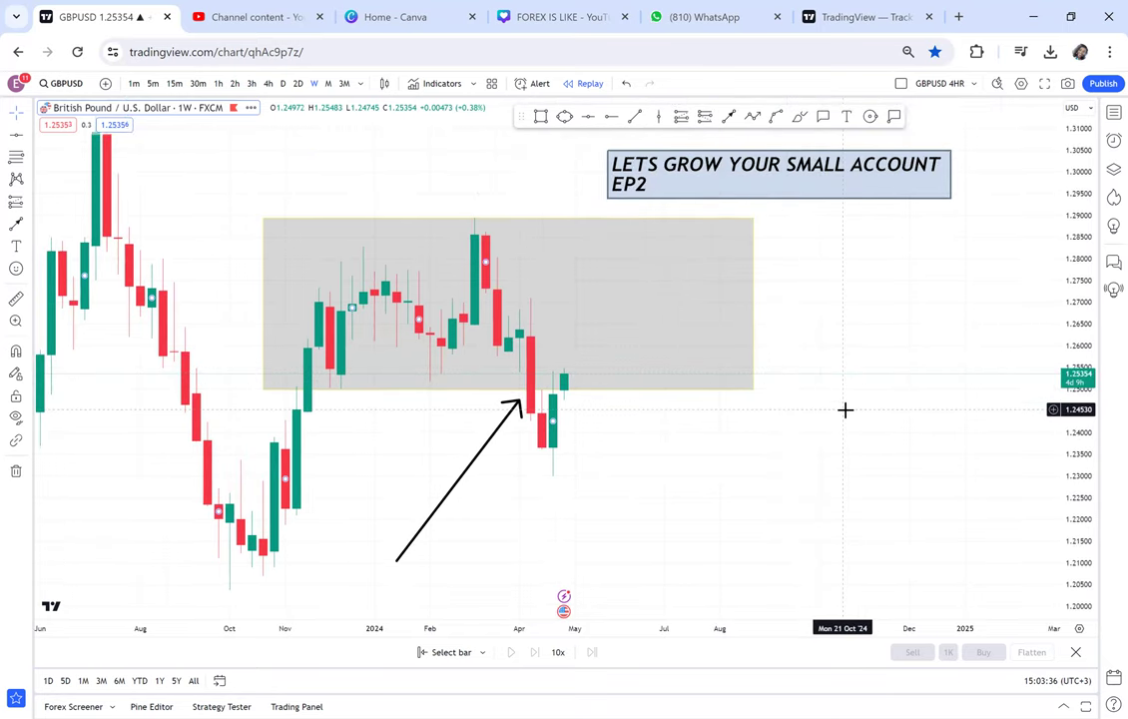
{"action": "scroll", "coordinate": [844, 410], "scroll_direction": "down", "scroll_amount": 1}
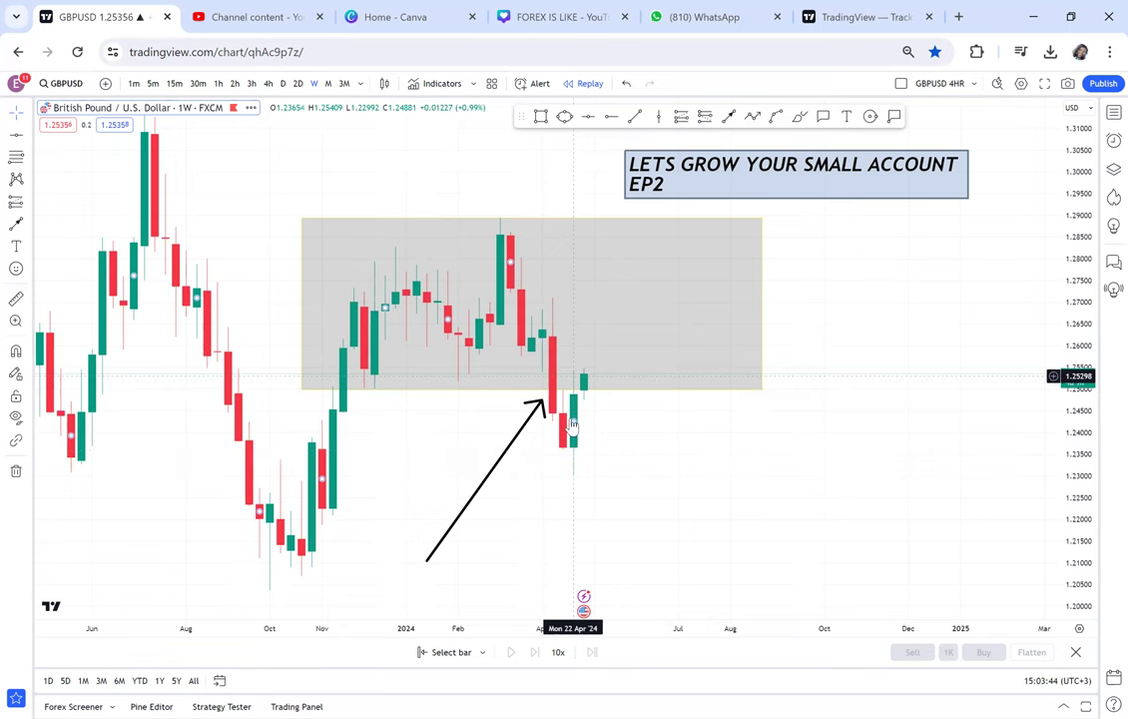
{"action": "left_click", "coordinate": [283, 84]}
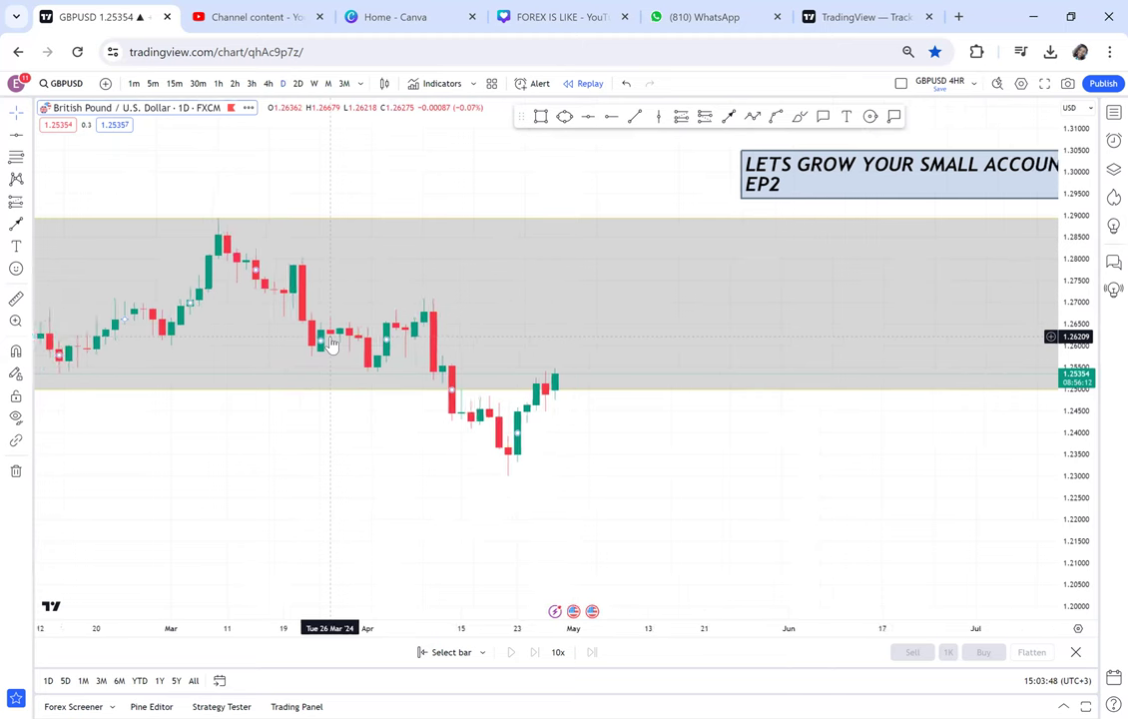
{"action": "scroll", "coordinate": [331, 343], "scroll_direction": "down", "scroll_amount": 3}
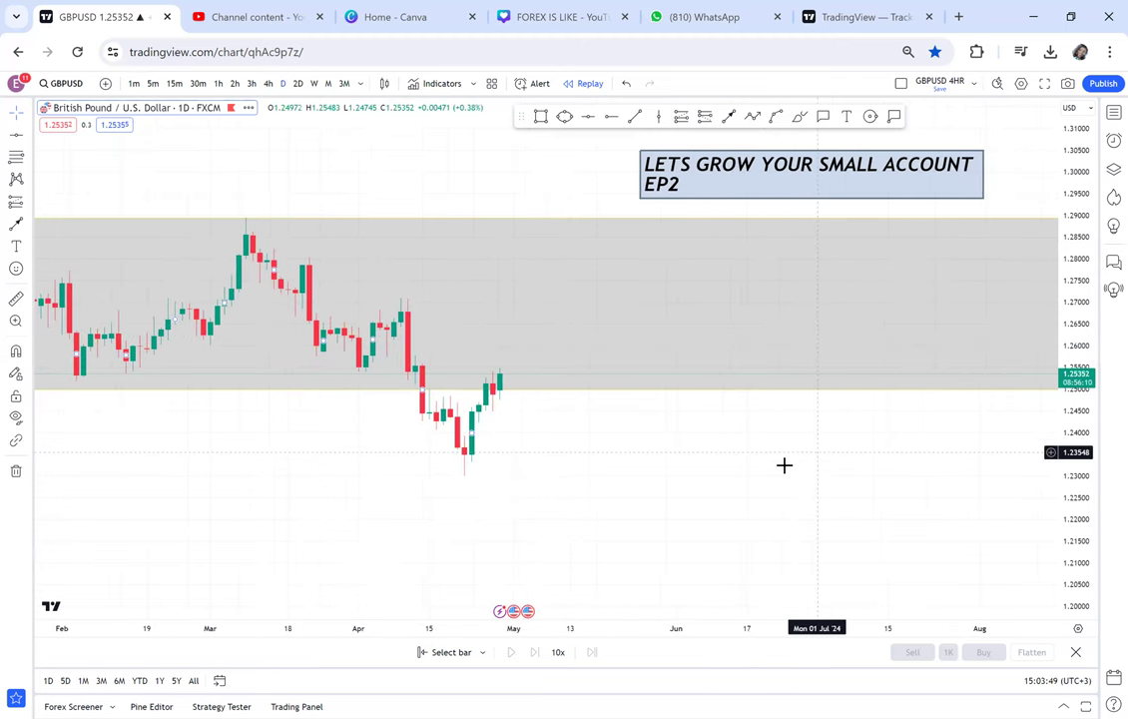
{"action": "left_click_drag", "start_coordinate": [1076, 539], "coordinate": [1076, 334]}
{"action": "scroll", "coordinate": [789, 476], "scroll_direction": "up", "scroll_amount": 2}
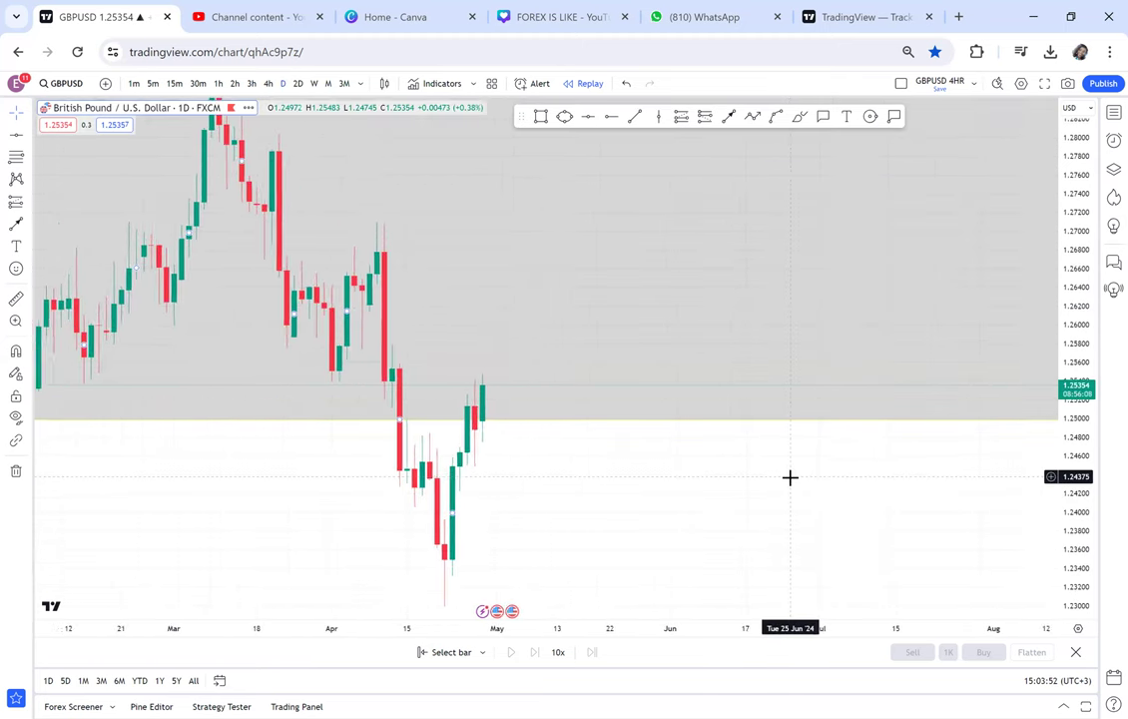
Draw an ellipse around the rising daily candles from 22 Apr '24 up to the latest candle inside the rectangle.
{"action": "left_click_drag", "start_coordinate": [826, 347], "coordinate": [773, 355]}
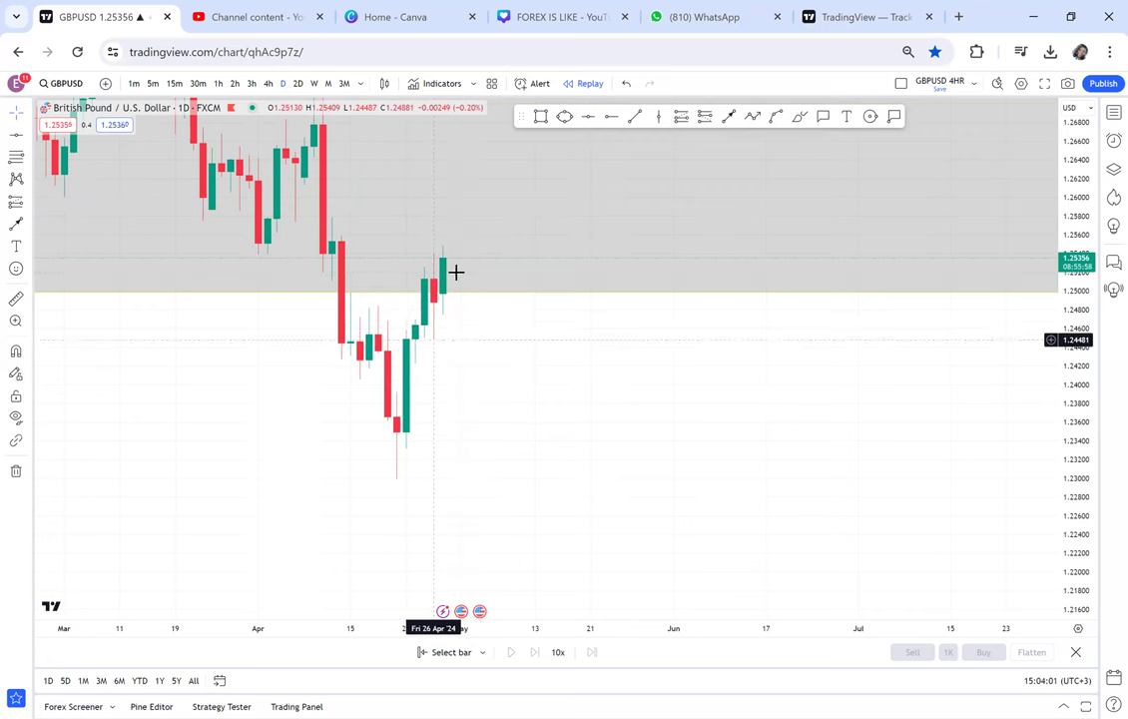
{"action": "scroll", "coordinate": [452, 345], "scroll_direction": "up", "scroll_amount": 1}
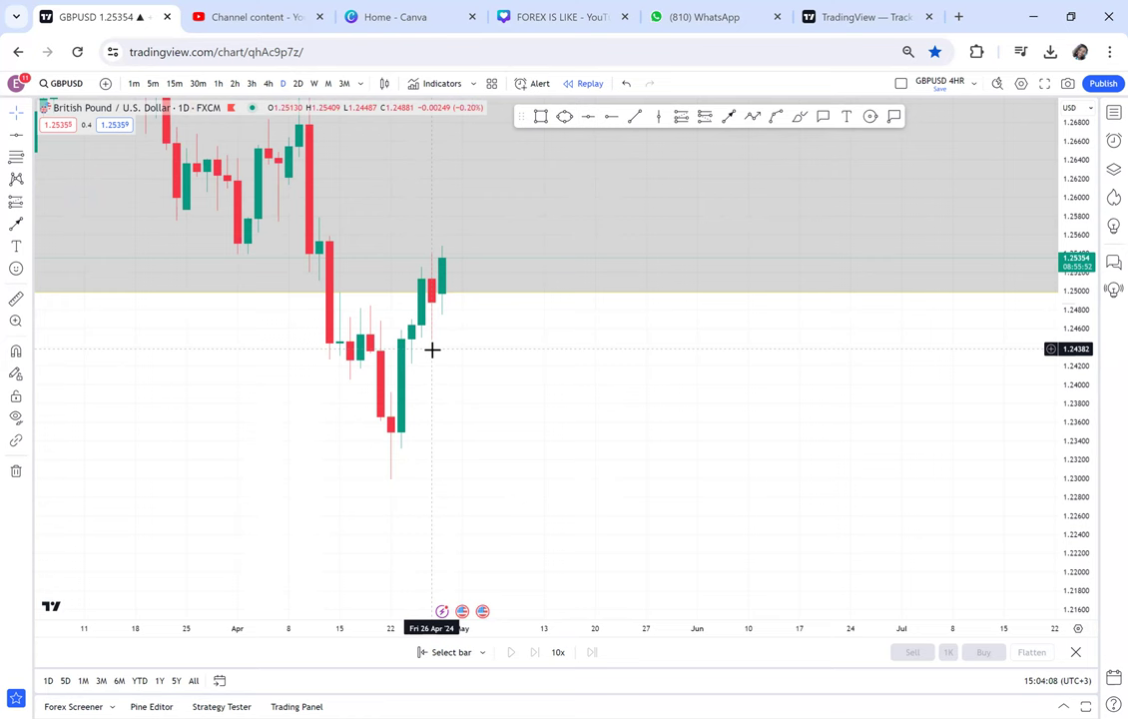
{"action": "scroll", "coordinate": [431, 347], "scroll_direction": "up", "scroll_amount": 1}
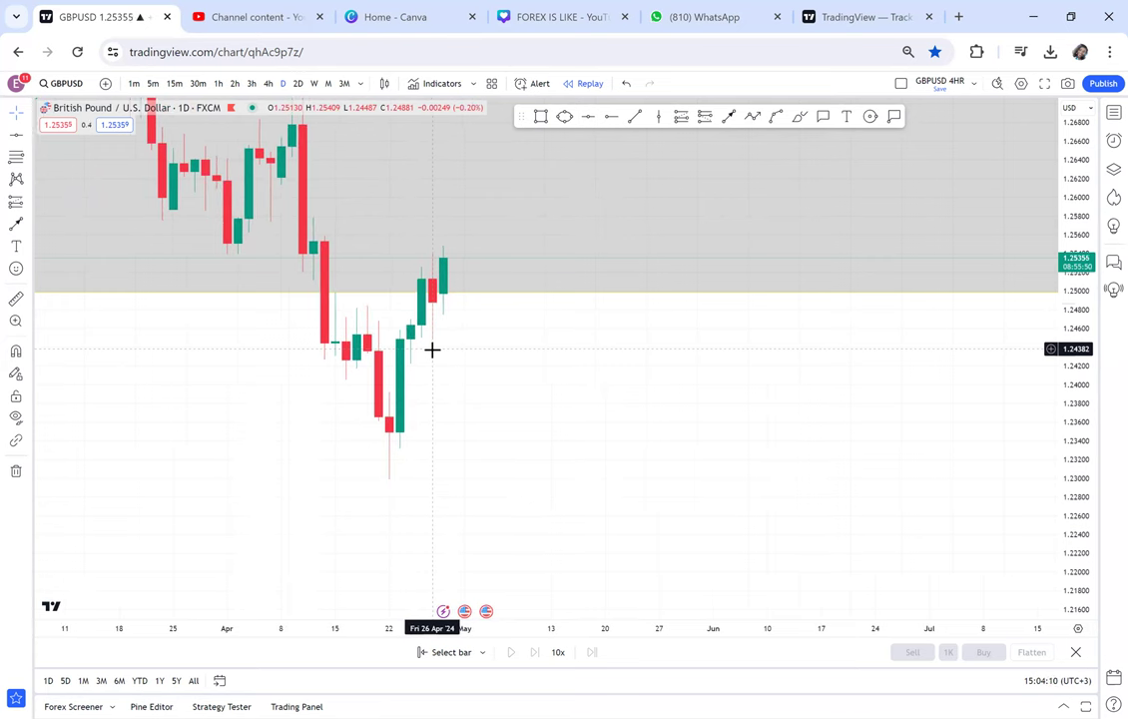
{"action": "left_click", "coordinate": [565, 117]}
{"action": "left_click", "coordinate": [389, 415]}
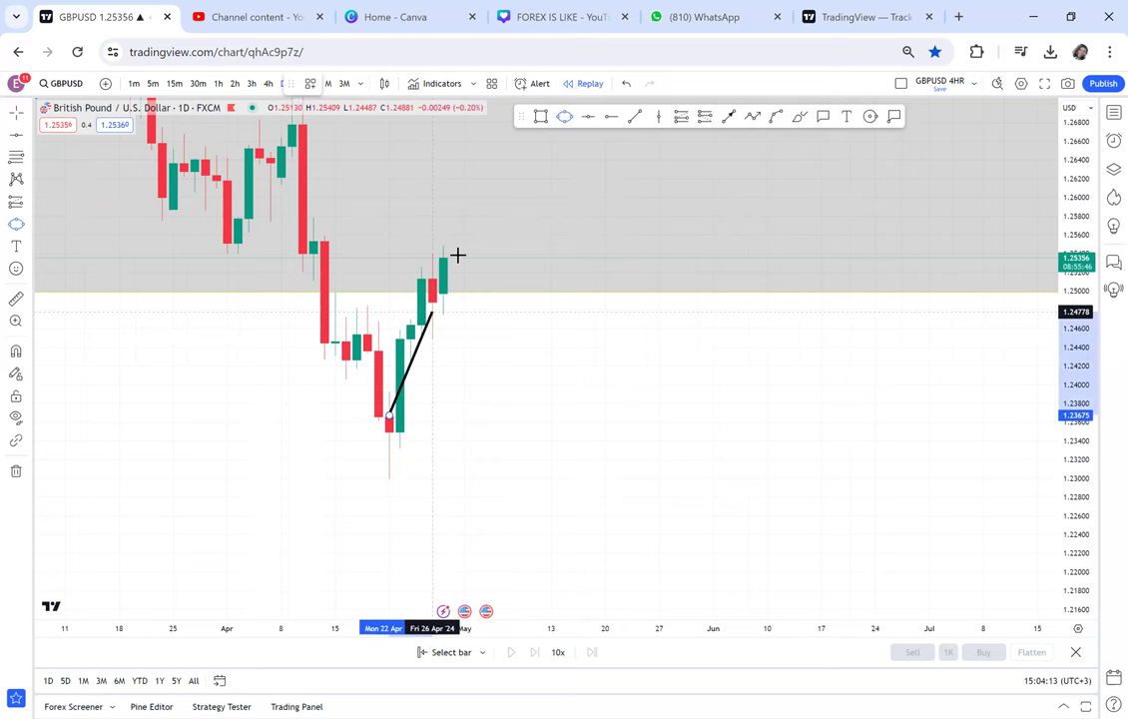
{"action": "left_click", "coordinate": [454, 255]}
{"action": "left_click", "coordinate": [473, 270]}
{"action": "left_click", "coordinate": [513, 334]}
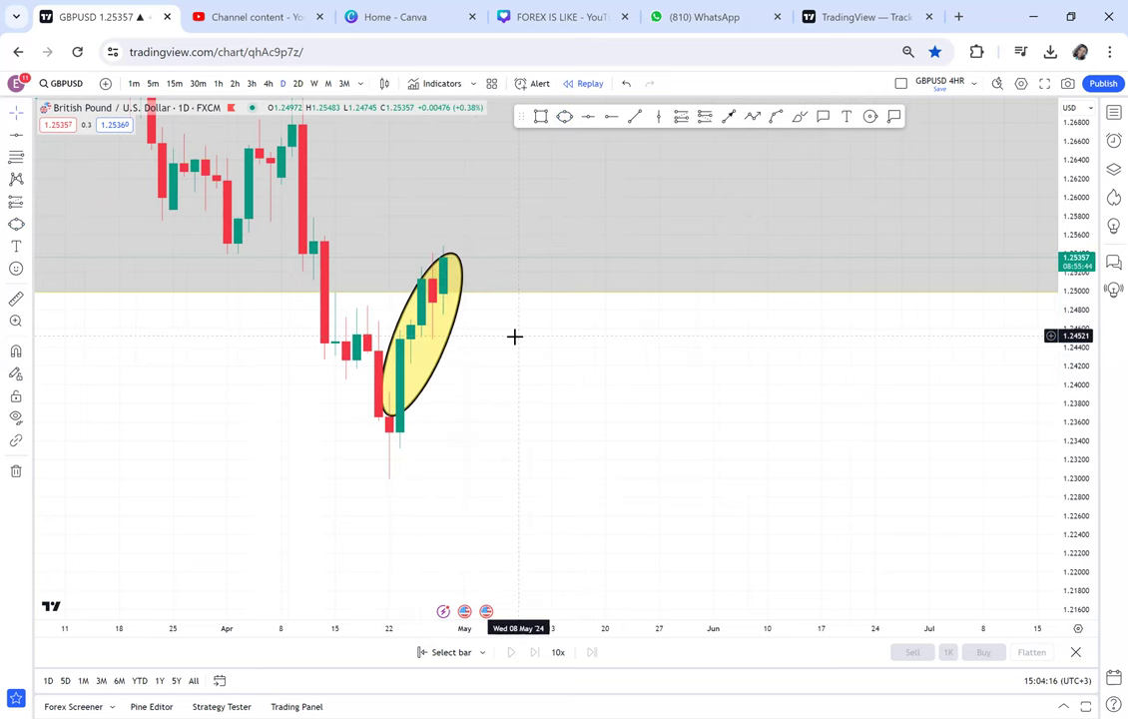
Delete the yellow ellipse around the recent rising daily candles.
{"action": "scroll", "coordinate": [514, 336], "scroll_direction": "up", "scroll_amount": 2}
{"action": "left_click_drag", "start_coordinate": [514, 336], "coordinate": [632, 342]}
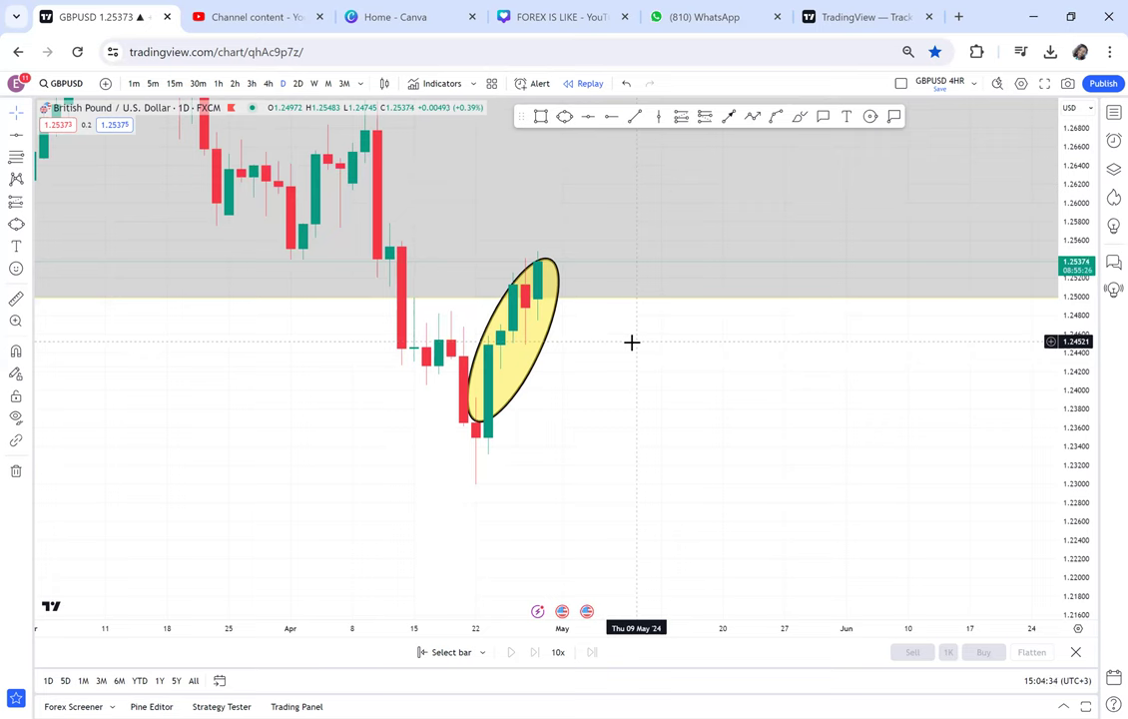
{"action": "scroll", "coordinate": [631, 342], "scroll_direction": "up", "scroll_amount": 3}
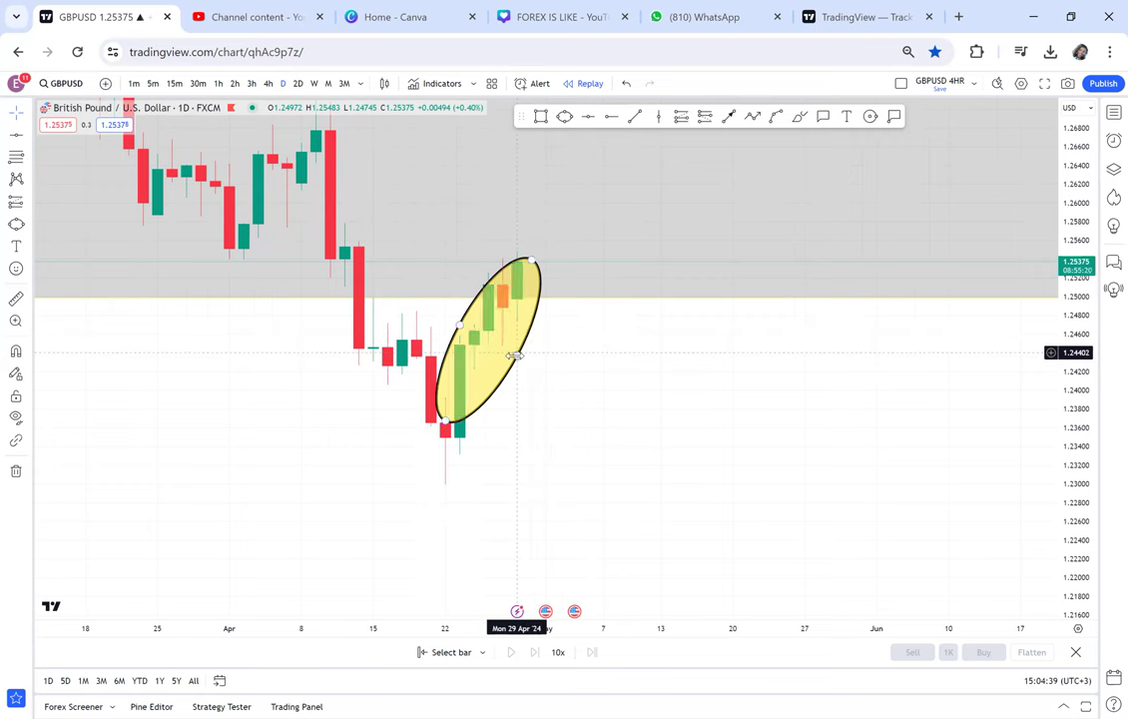
{"action": "left_click", "coordinate": [516, 355]}
{"action": "key", "text": "Delete"}
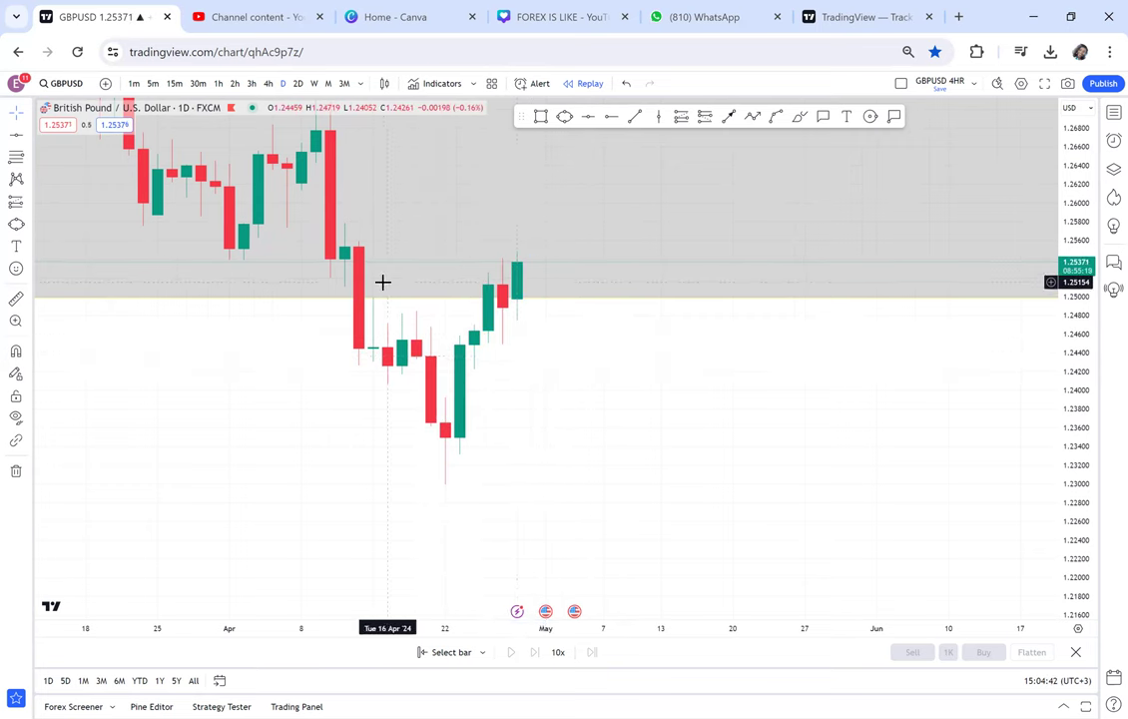
Switch the chart to the 4-hour timeframe, showing the candles from mid-April onward.
{"action": "scroll", "coordinate": [350, 239], "scroll_direction": "down", "scroll_amount": 1}
{"action": "left_click", "coordinate": [267, 84]}
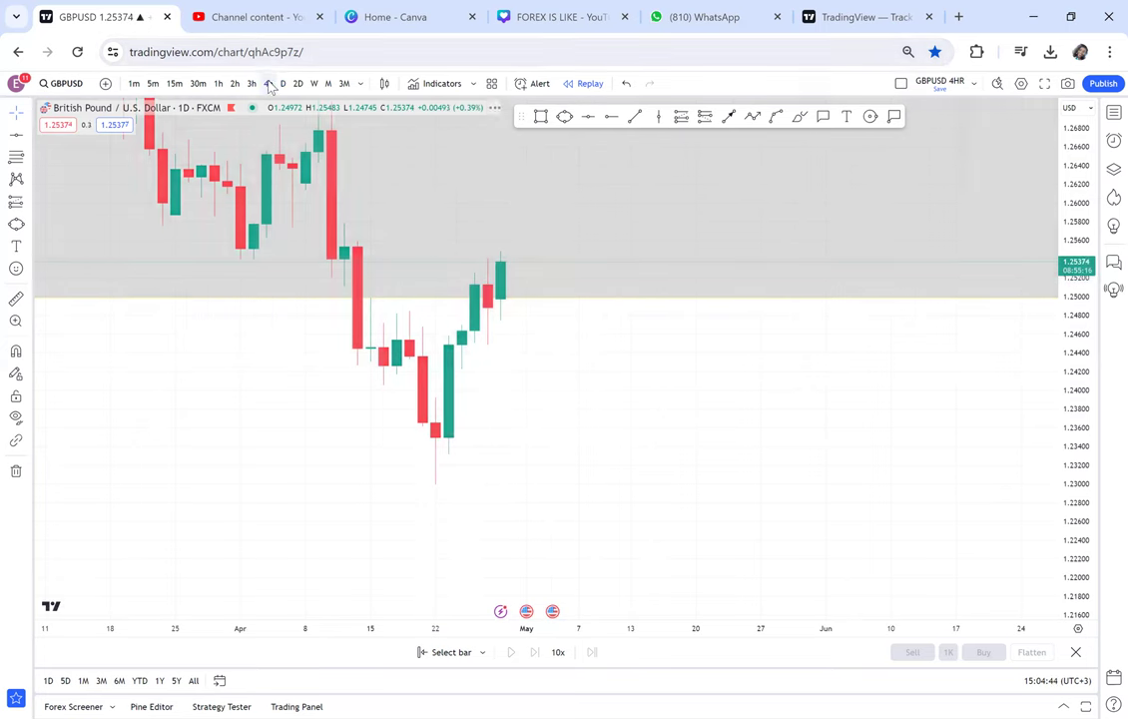
{"action": "scroll", "coordinate": [438, 403], "scroll_direction": "down", "scroll_amount": 3}
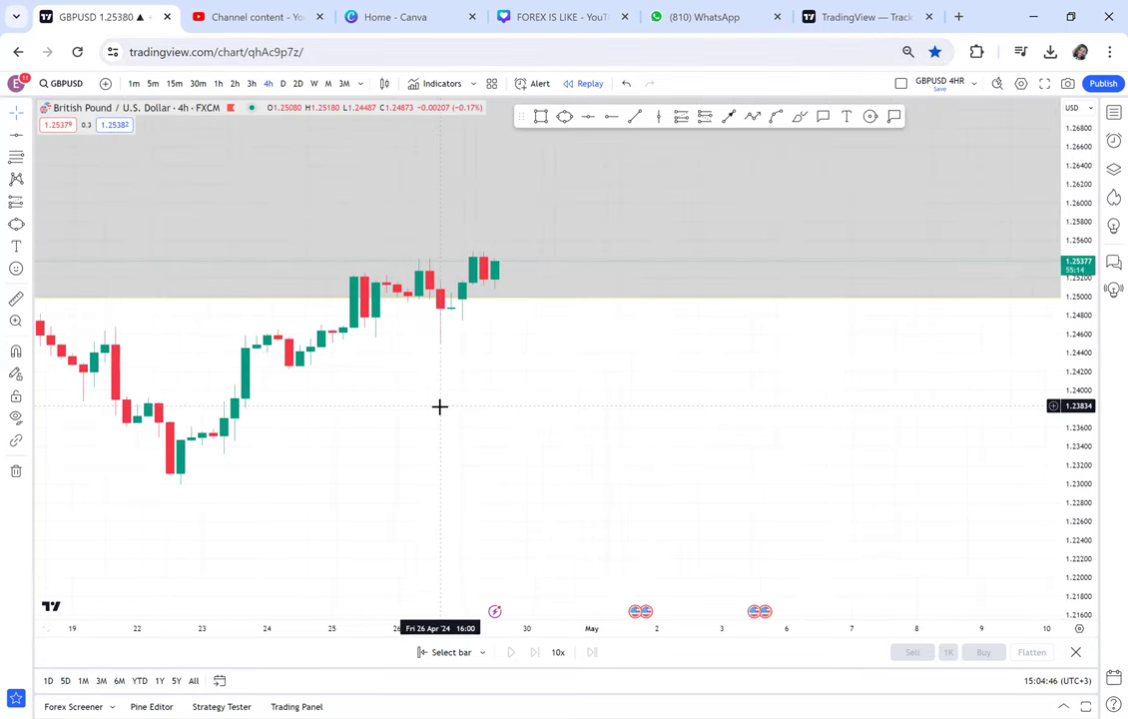
{"action": "scroll", "coordinate": [439, 406], "scroll_direction": "down", "scroll_amount": 2}
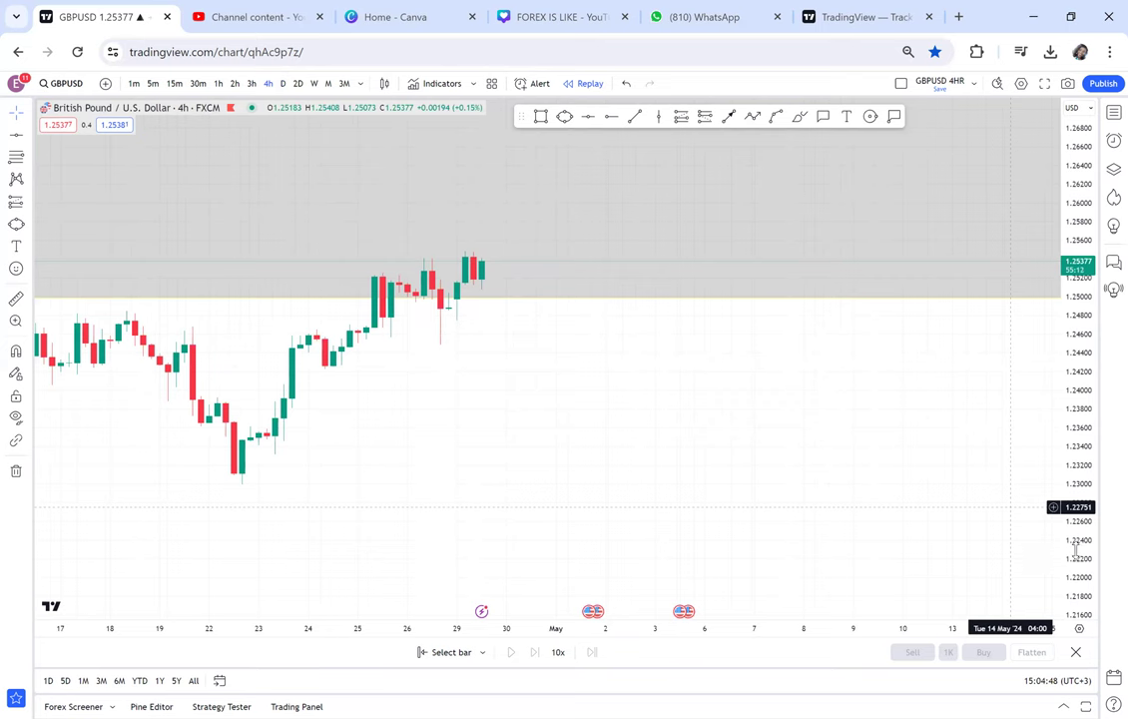
Examine the 4-hour candles around the large rectangle's lower edge and switch the chart to the 2-hour timeframe.
{"action": "left_click_drag", "start_coordinate": [1084, 554], "coordinate": [887, 479]}
{"action": "scroll", "coordinate": [881, 399], "scroll_direction": "up", "scroll_amount": 1}
{"action": "scroll", "coordinate": [889, 481], "scroll_direction": "down", "scroll_amount": 1}
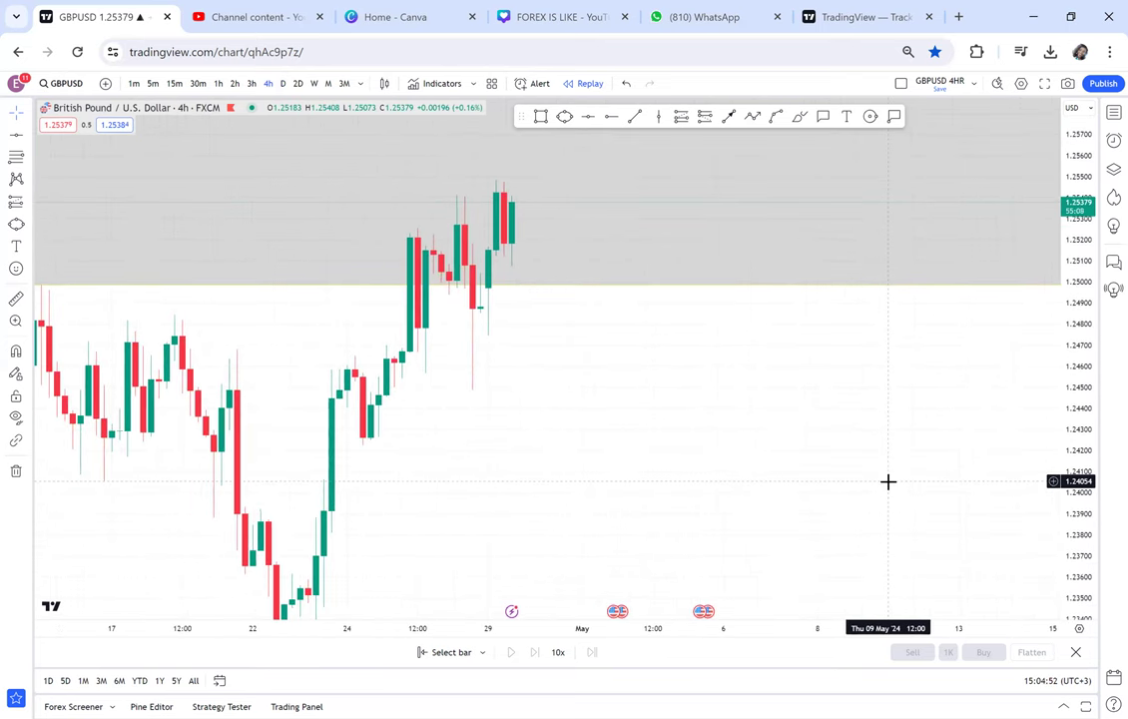
{"action": "scroll", "coordinate": [889, 481], "scroll_direction": "down", "scroll_amount": 1}
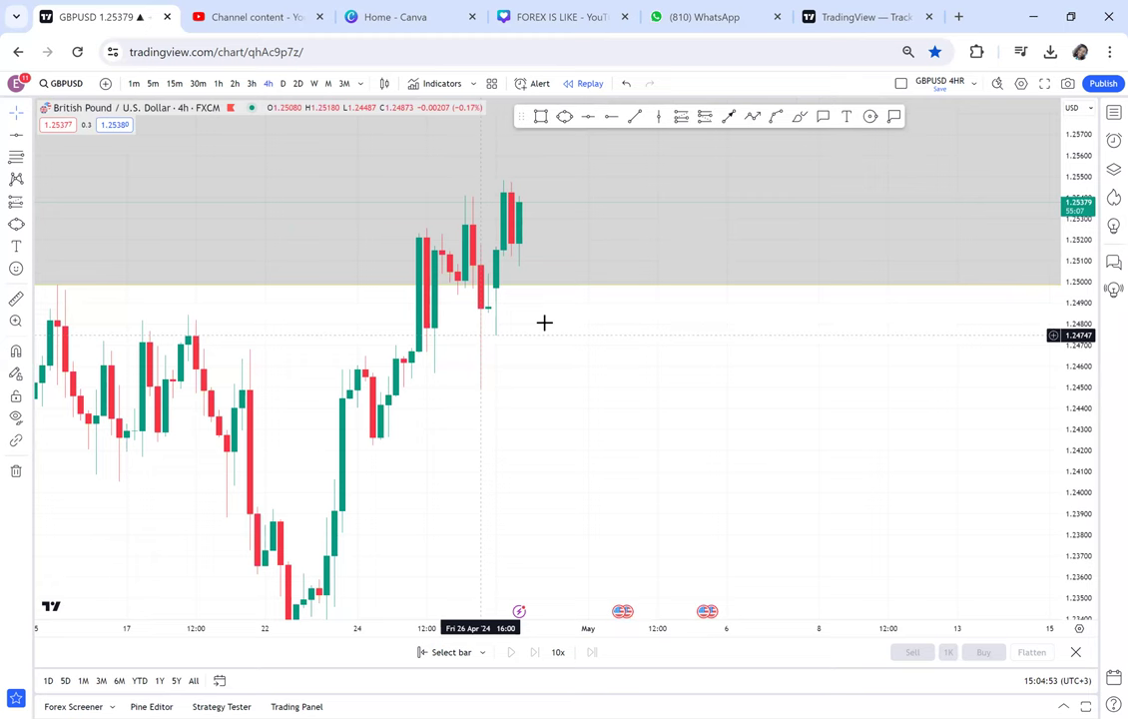
{"action": "scroll", "coordinate": [513, 289], "scroll_direction": "up", "scroll_amount": 1}
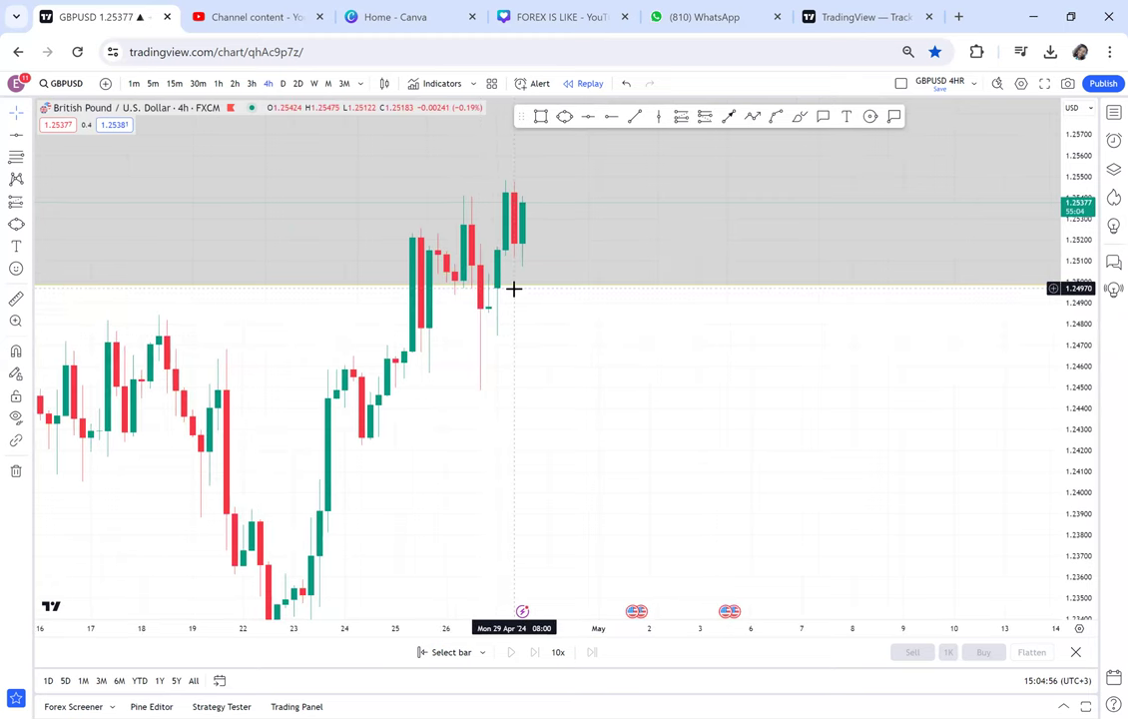
{"action": "left_click", "coordinate": [234, 85]}
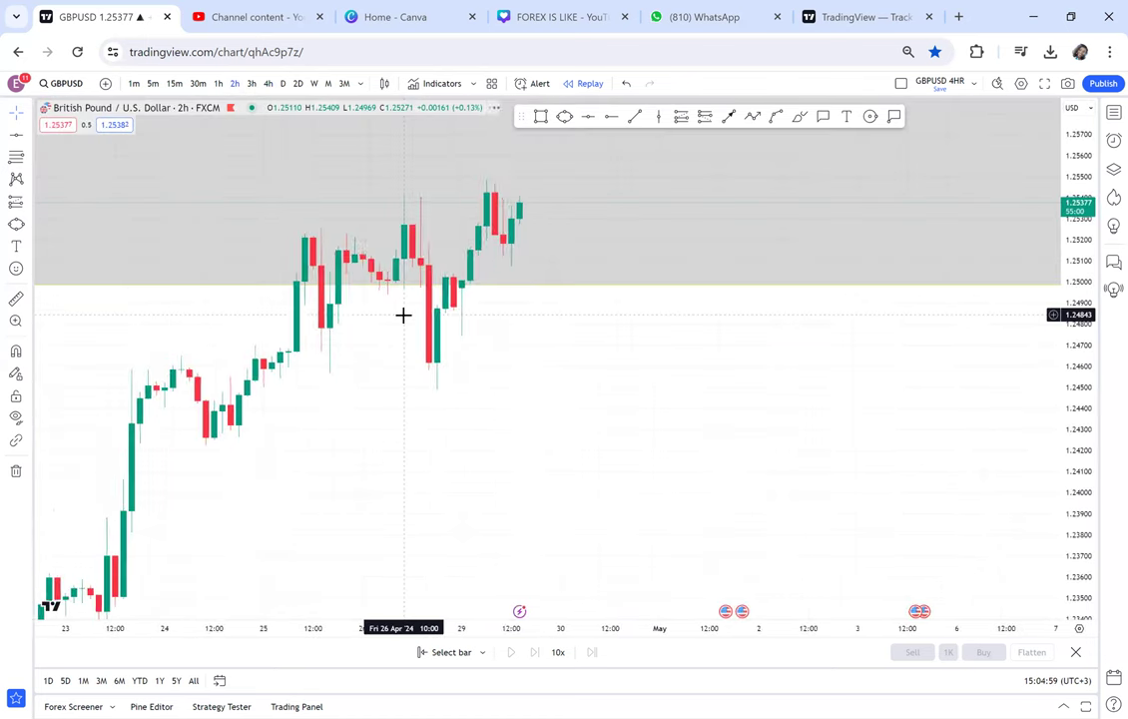
Draw a thin rectangle along the 24 April lows at about 1.24265, from 23 Apr '24 08:00 to about 2 May.
{"action": "scroll", "coordinate": [609, 400], "scroll_direction": "down", "scroll_amount": 2}
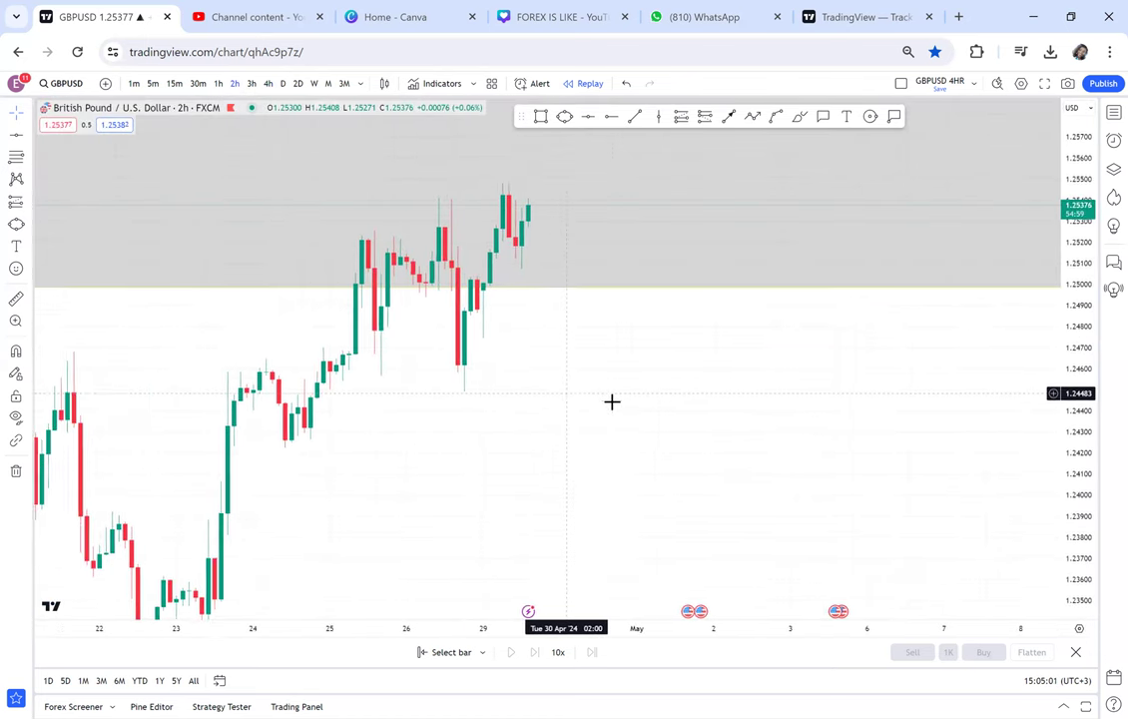
{"action": "left_click_drag", "start_coordinate": [613, 402], "coordinate": [634, 449]}
{"action": "scroll", "coordinate": [634, 449], "scroll_direction": "up", "scroll_amount": 1}
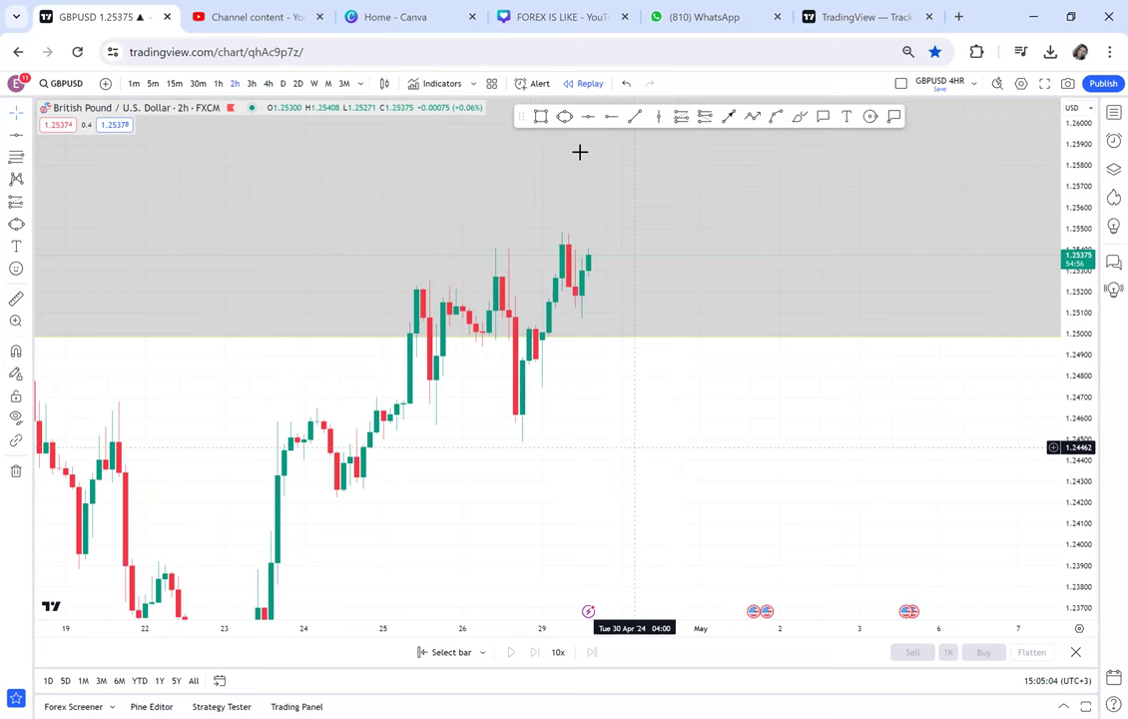
{"action": "left_click", "coordinate": [540, 116]}
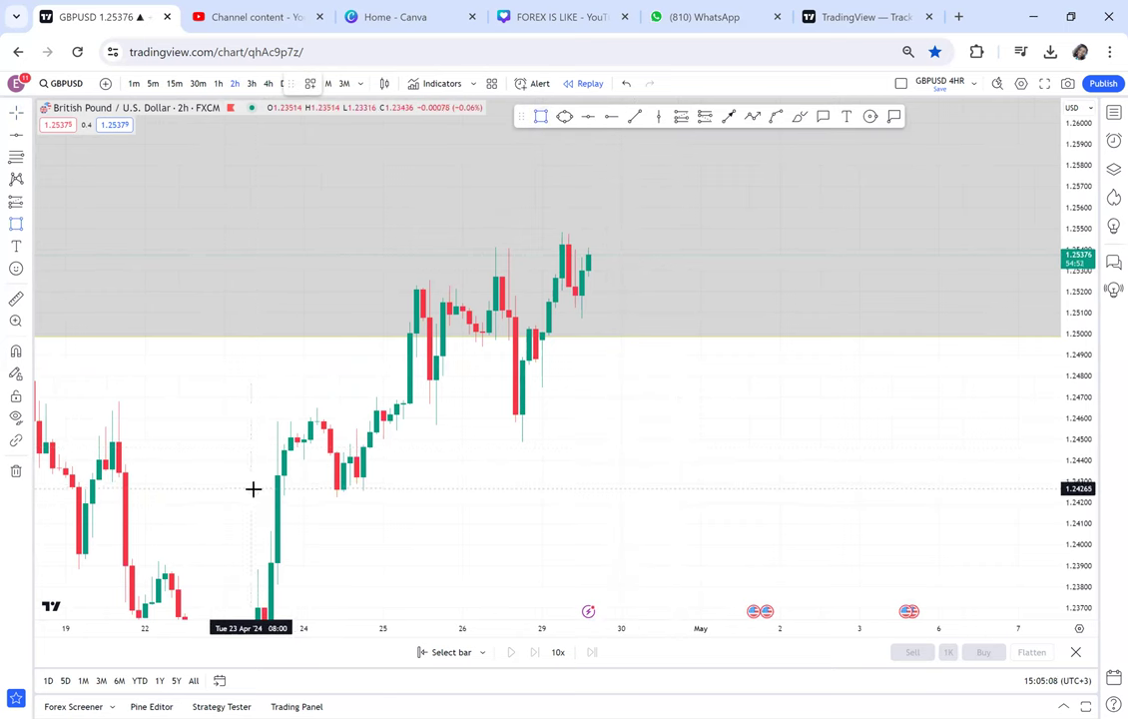
{"action": "left_click", "coordinate": [793, 495]}
Remove the large grey rectangle and draw one over the recent highs from 25 Apr 08:00 at 1.25492 to 29 Apr 16:00 at 1.25357.
{"action": "left_click", "coordinate": [754, 340]}
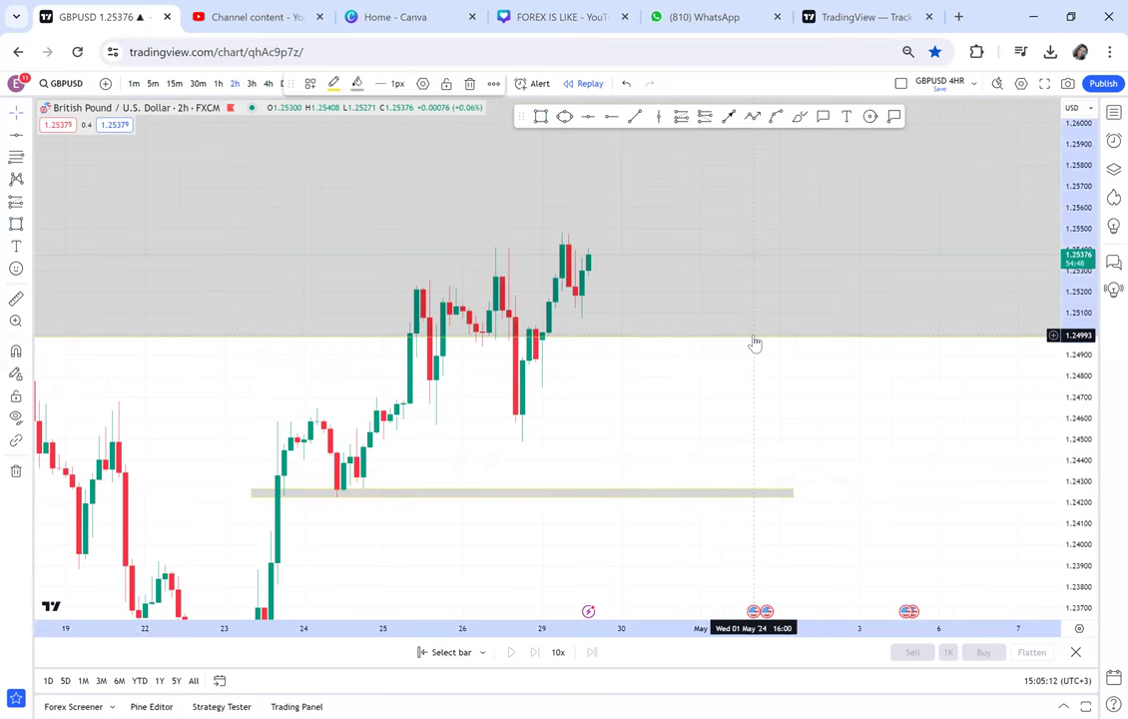
{"action": "left_click", "coordinate": [540, 117]}
{"action": "left_click", "coordinate": [408, 231]}
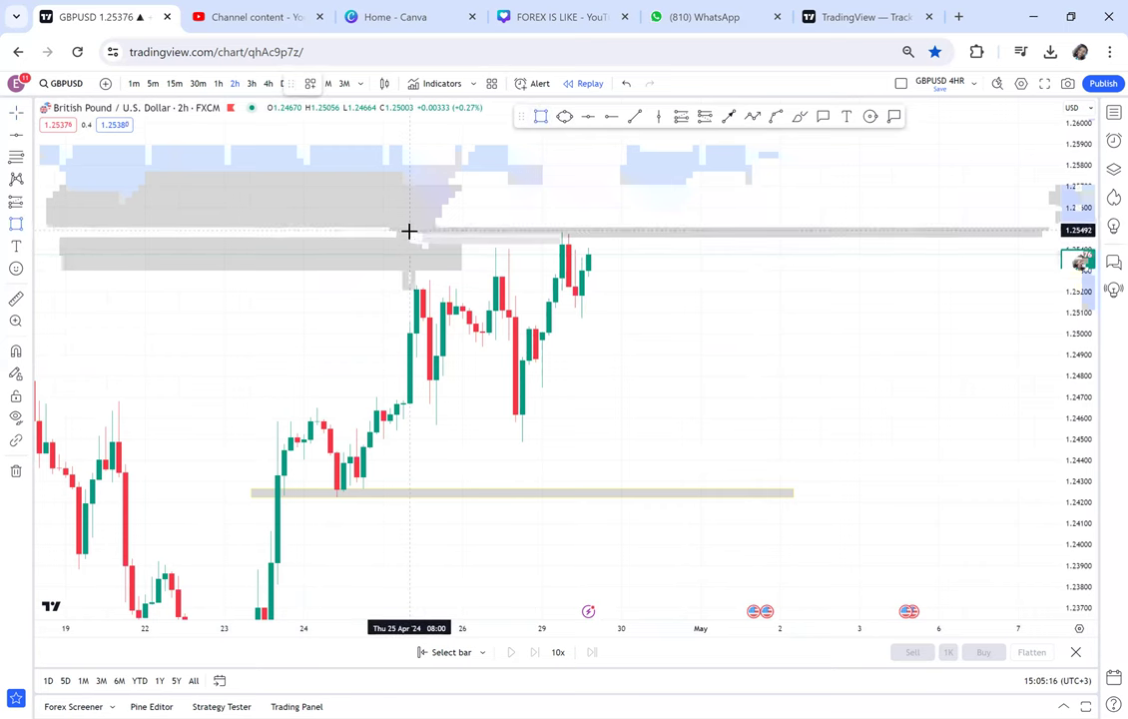
{"action": "left_click", "coordinate": [595, 258]}
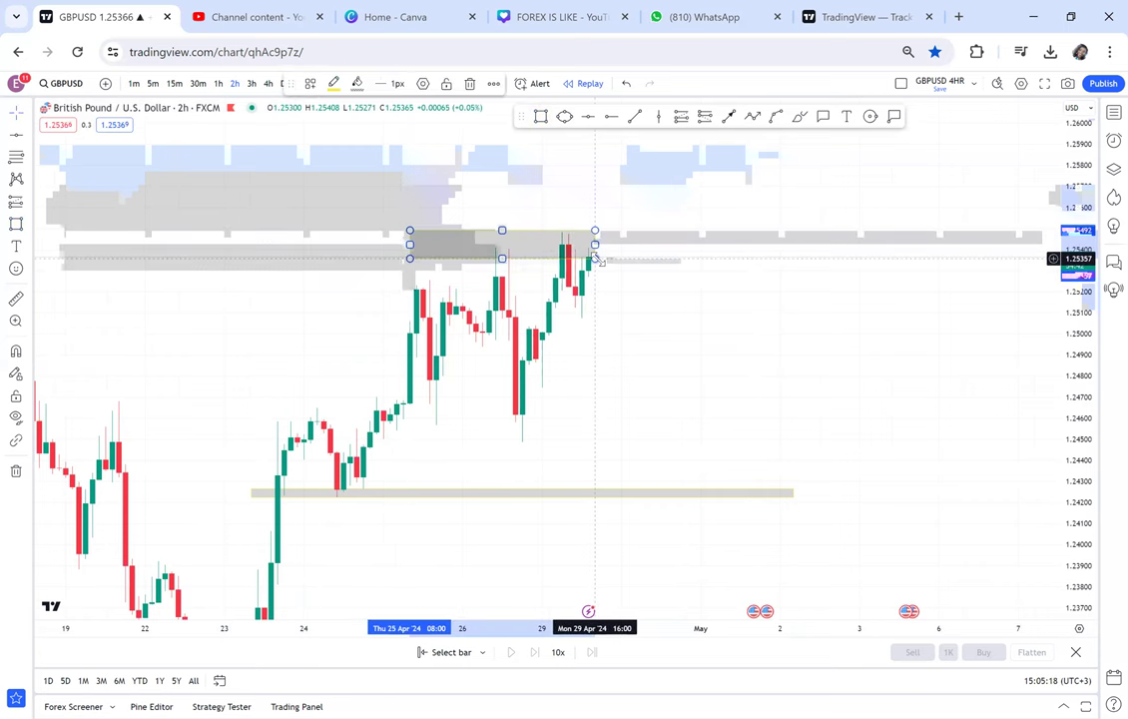
Draw a rectangle between the two existing zones, from 23 Apr '24 at 1.24706 to 2 May '24 at 1.24629.
{"action": "left_click", "coordinate": [539, 117]}
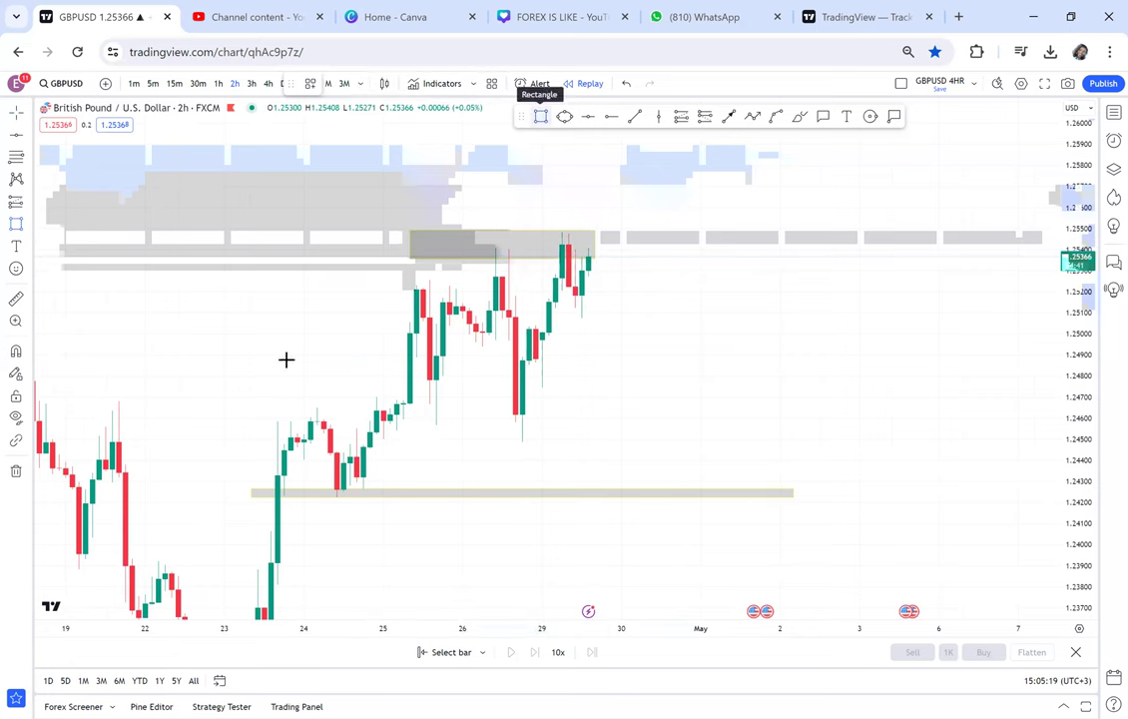
{"action": "left_click", "coordinate": [222, 396]}
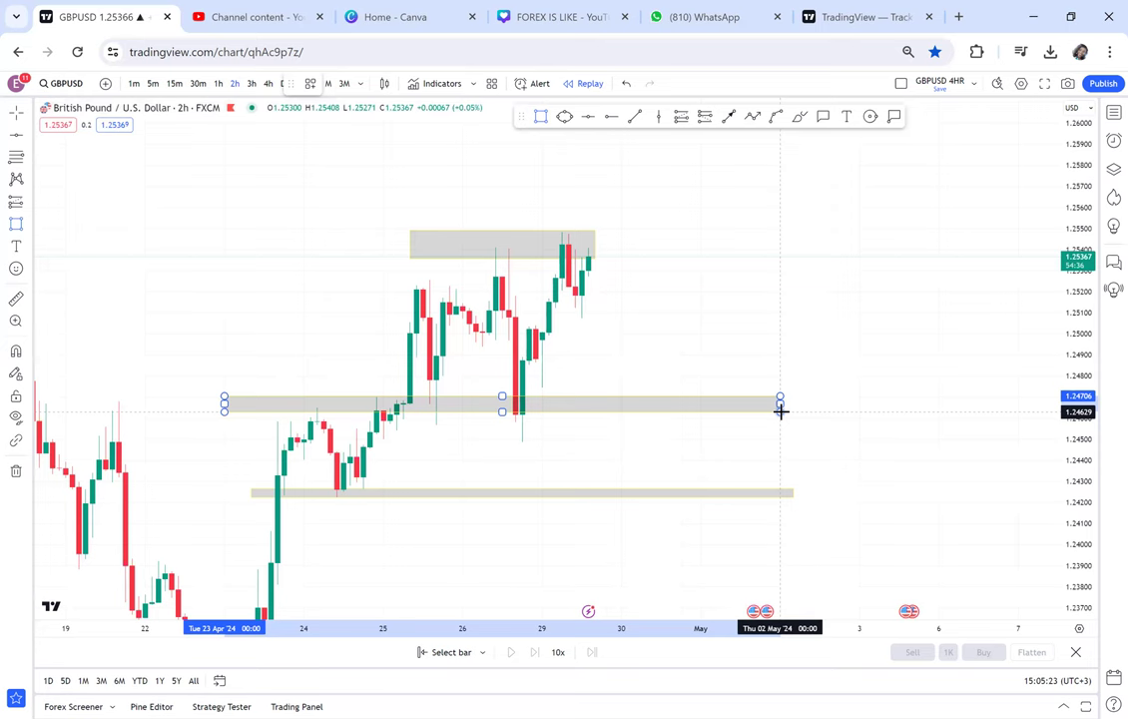
{"action": "left_click", "coordinate": [781, 410]}
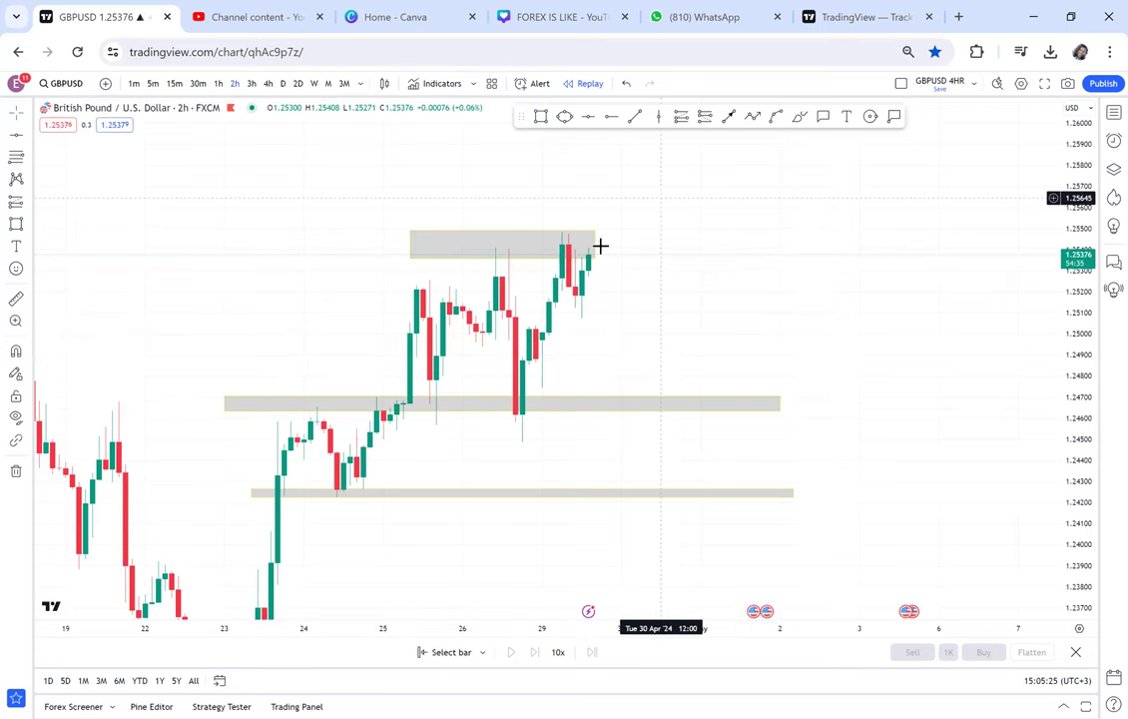
Extend the end of the uppermost rectangle to 30 Apr '24 12:00.
{"action": "left_click_drag", "start_coordinate": [599, 245], "coordinate": [662, 244]}
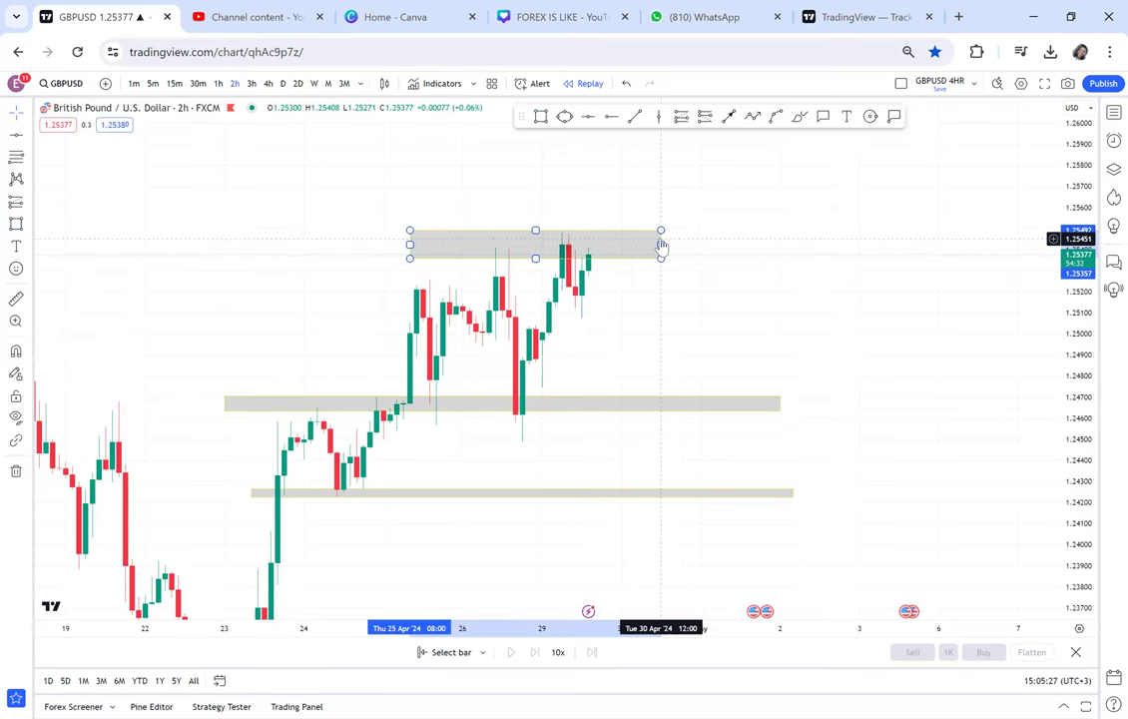
{"action": "left_click", "coordinate": [717, 204]}
{"action": "scroll", "coordinate": [717, 203], "scroll_direction": "up", "scroll_amount": 2}
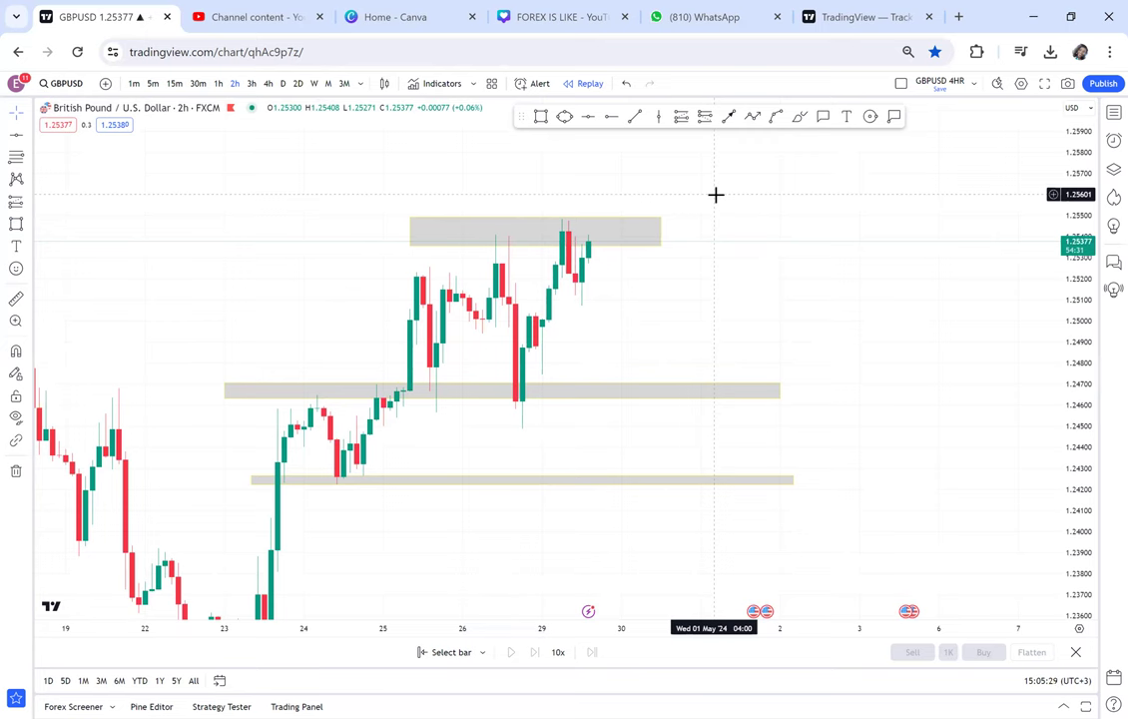
Draw a downward arrow just after the latest candle, from the upper rectangle at 1.25360 to below the lowest rectangle at 1.24198.
{"action": "left_click", "coordinate": [731, 117]}
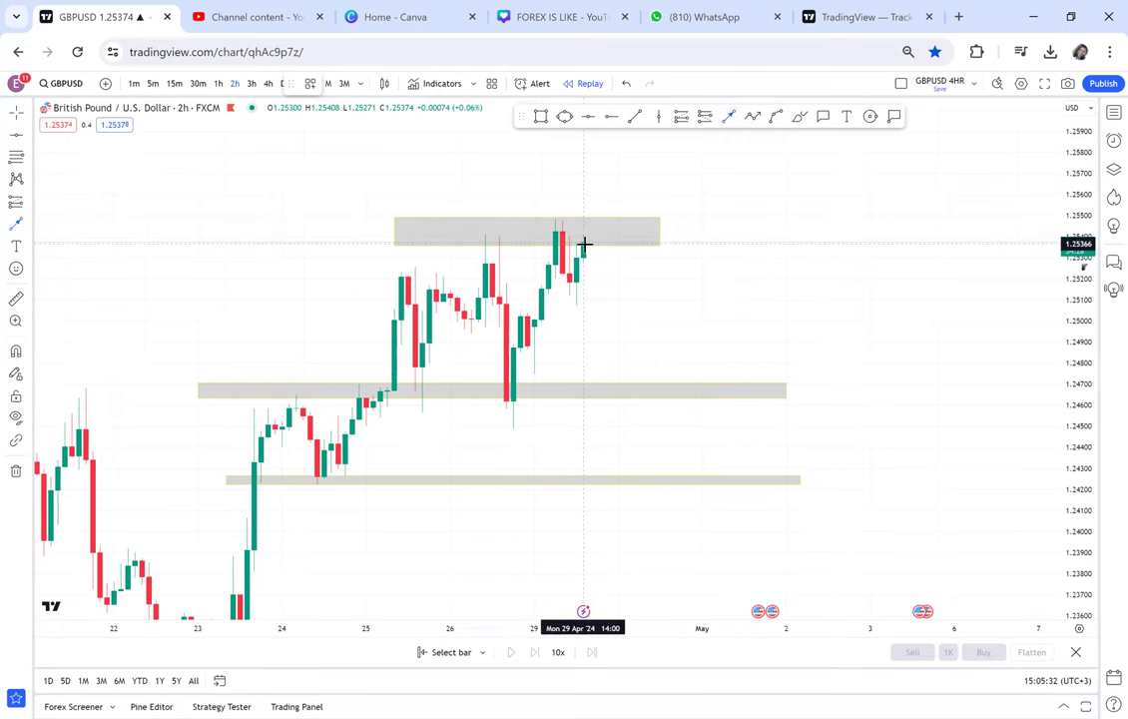
{"action": "left_click_drag", "start_coordinate": [604, 459], "coordinate": [618, 490]}
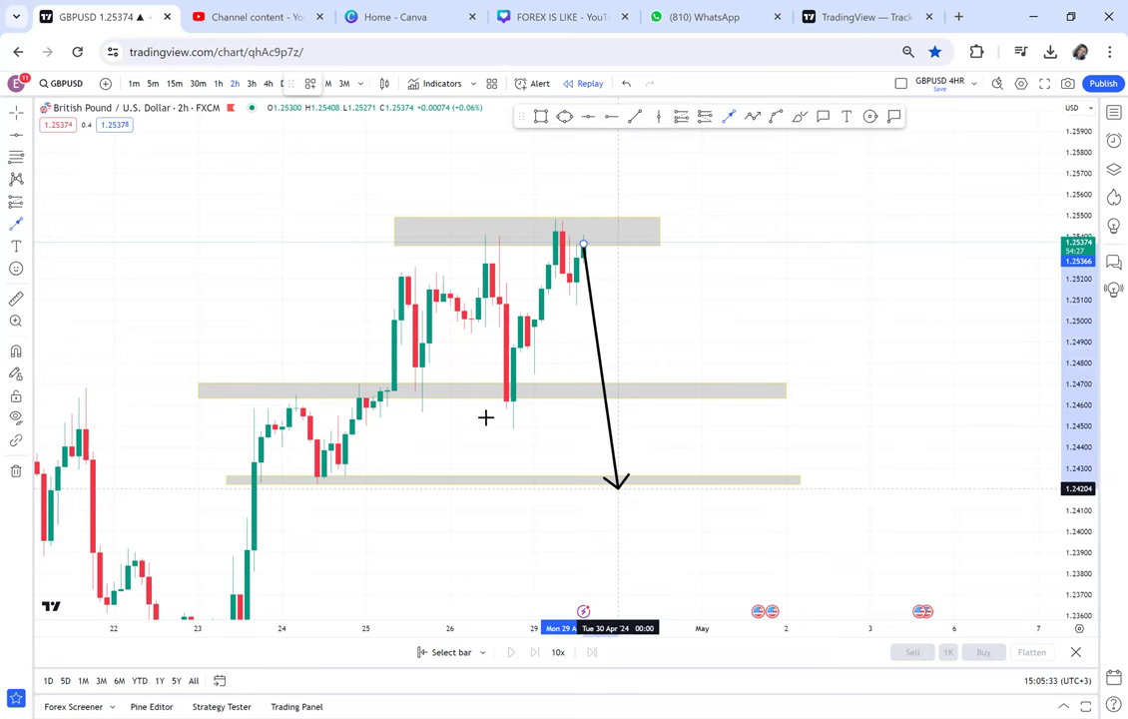
{"action": "left_click", "coordinate": [511, 400]}
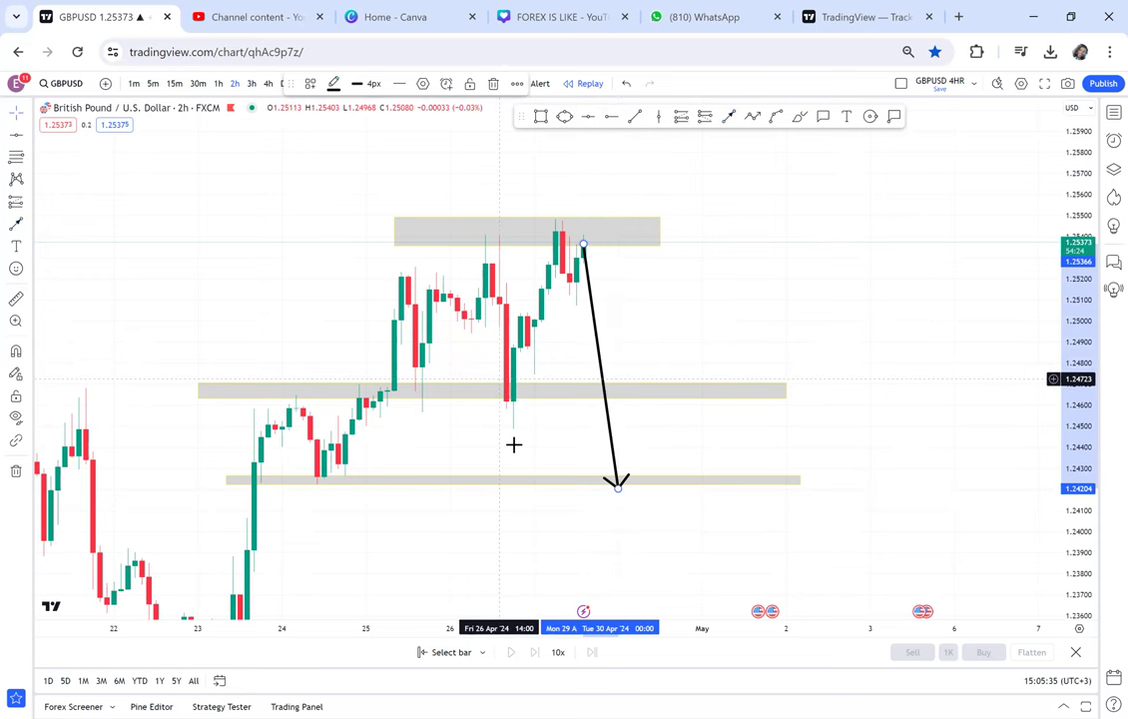
{"action": "left_click", "coordinate": [526, 478]}
{"action": "left_click", "coordinate": [508, 395]}
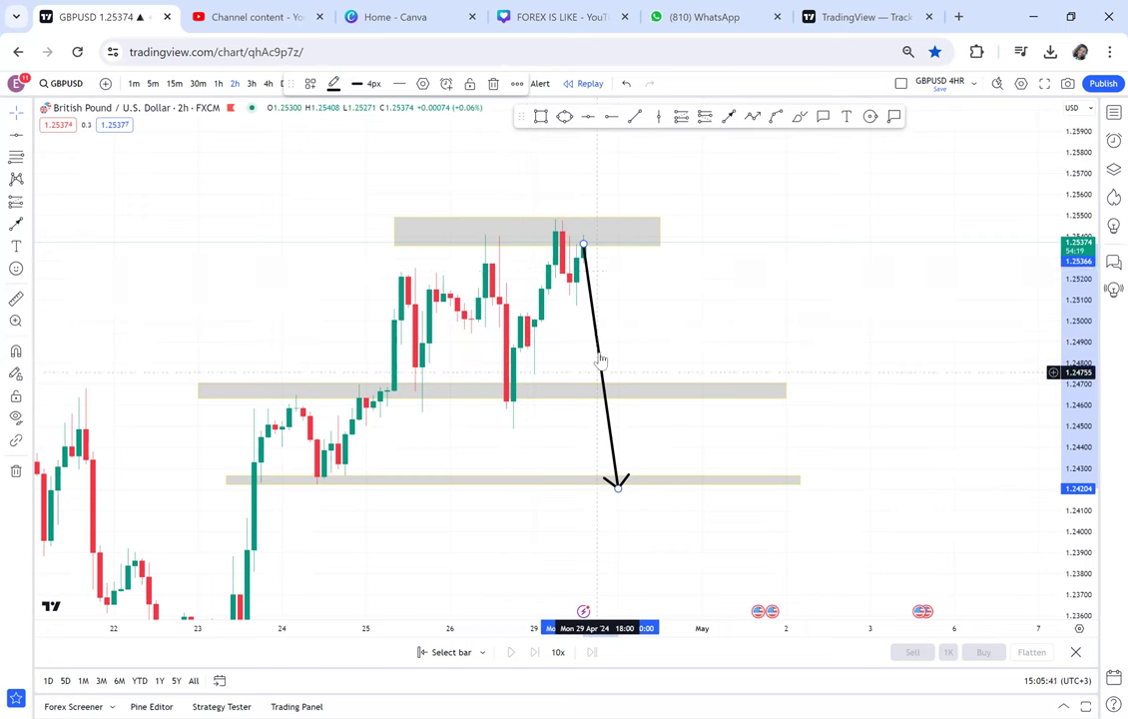
{"action": "left_click_drag", "start_coordinate": [597, 353], "coordinate": [618, 354]}
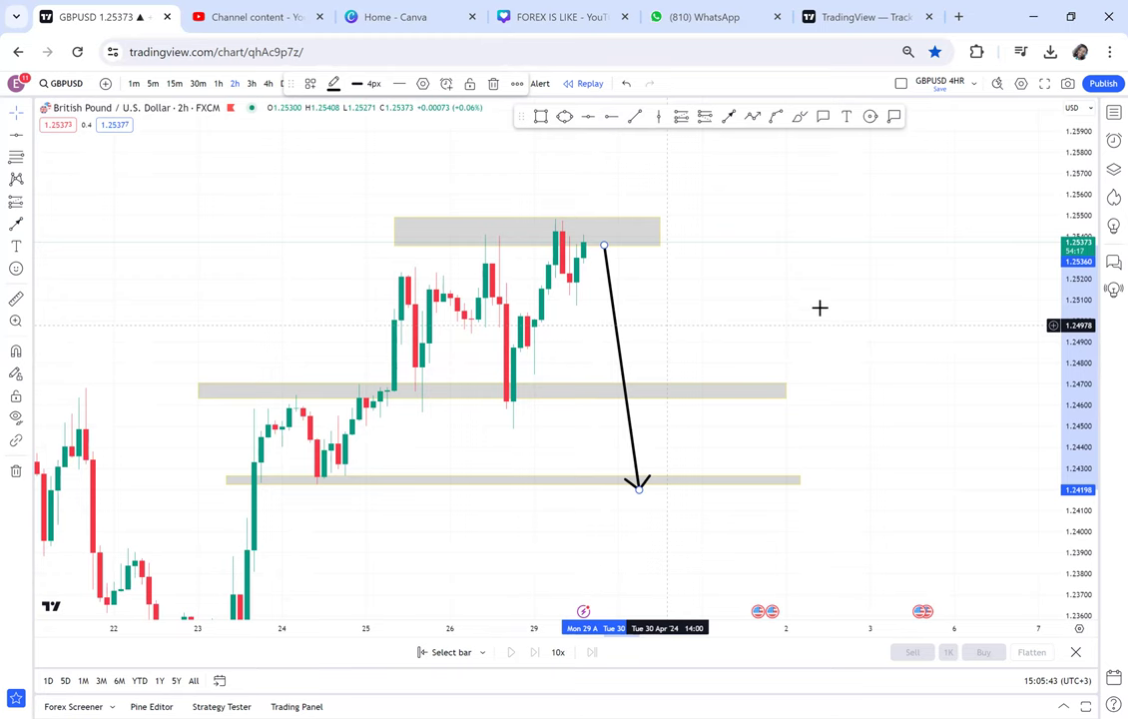
Draw an arrow from the 29 April high at 1.25465 back to the 12 April candles at about the same price.
{"action": "left_click_drag", "start_coordinate": [820, 307], "coordinate": [877, 318]}
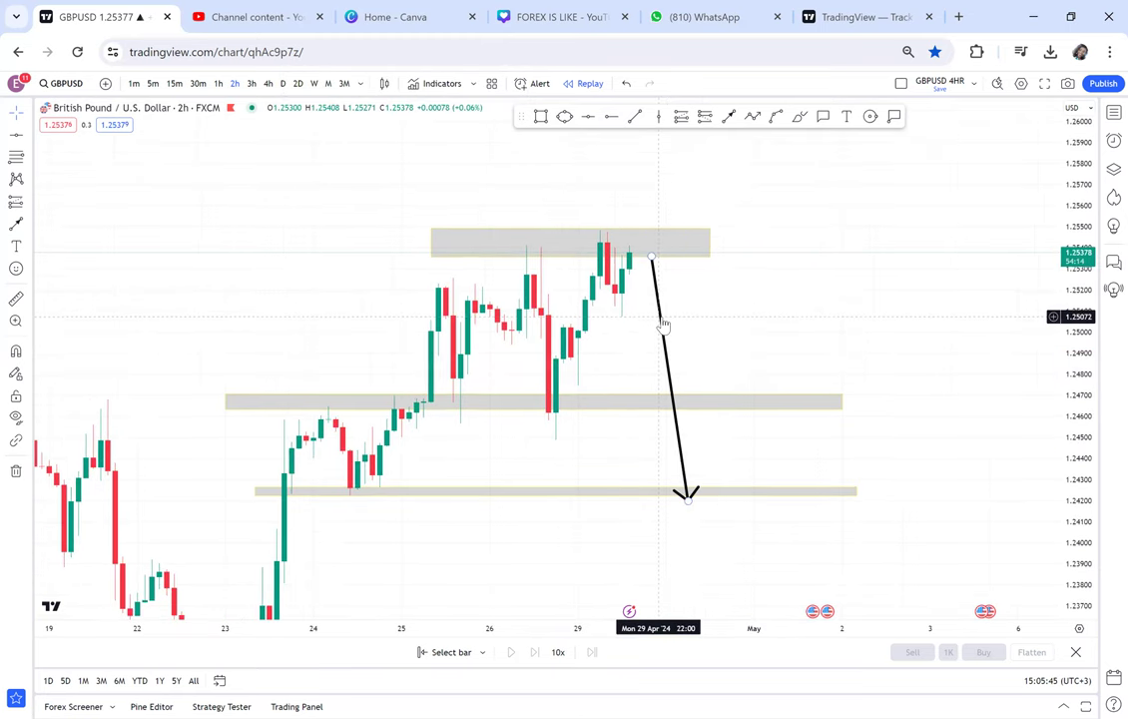
{"action": "scroll", "coordinate": [661, 322], "scroll_direction": "down", "scroll_amount": 1}
{"action": "left_click_drag", "start_coordinate": [1069, 361], "coordinate": [1034, 242]}
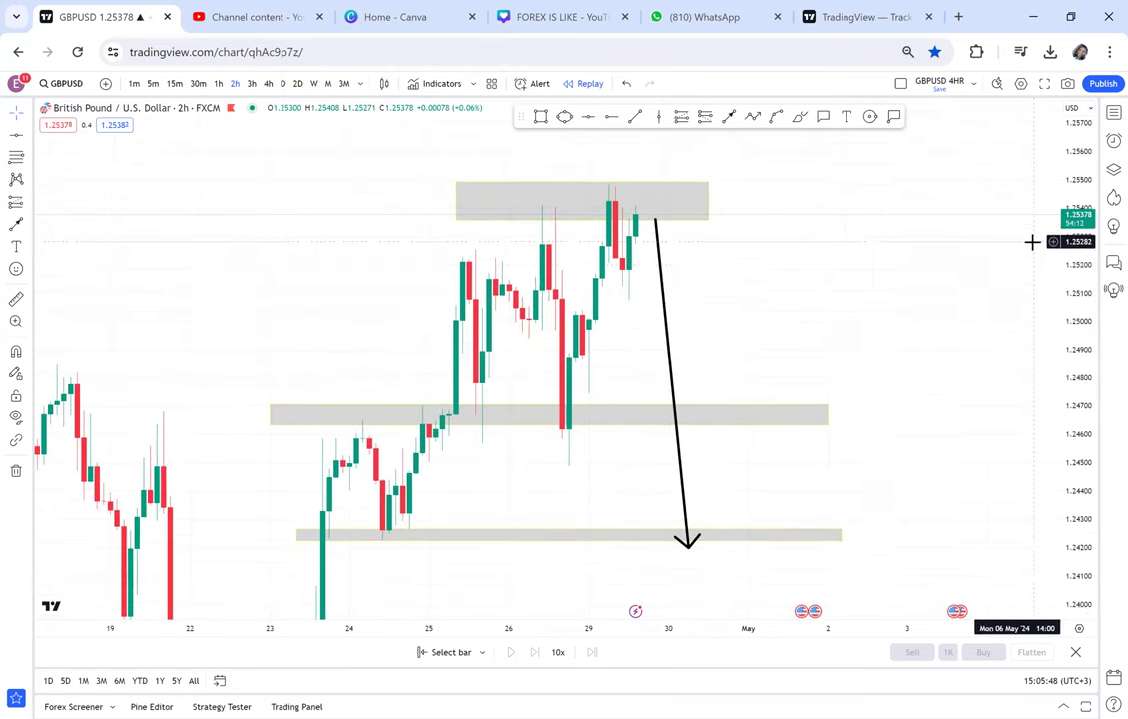
{"action": "scroll", "coordinate": [884, 265], "scroll_direction": "down", "scroll_amount": 4}
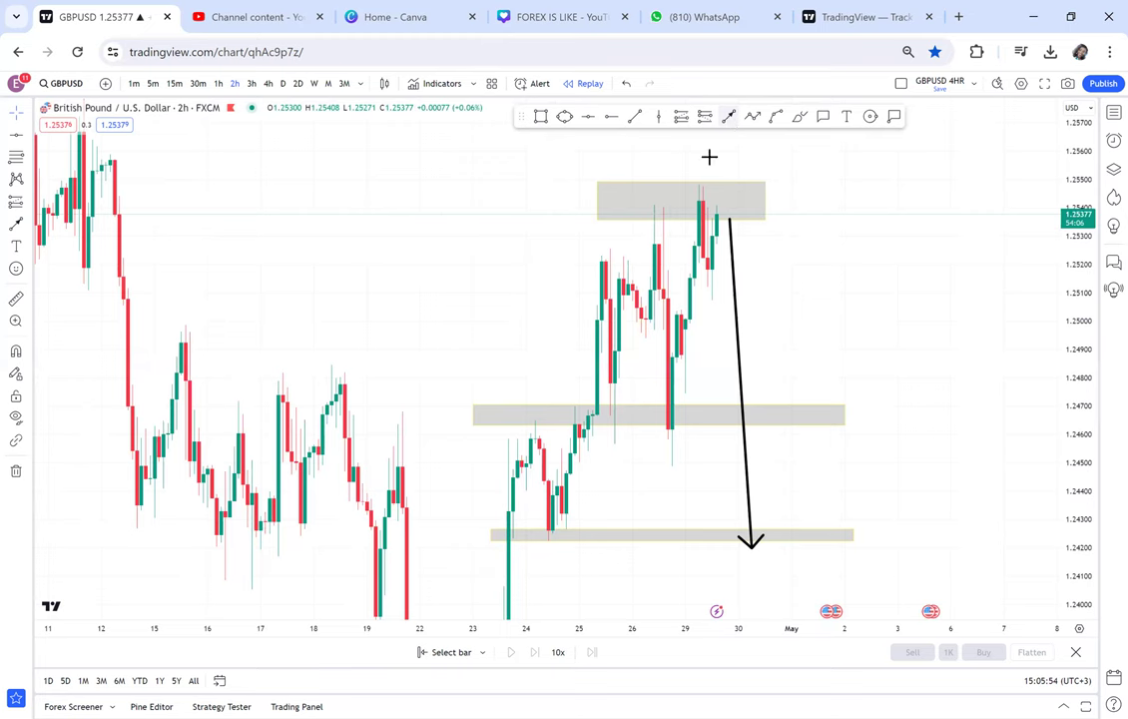
{"action": "left_click", "coordinate": [689, 189]}
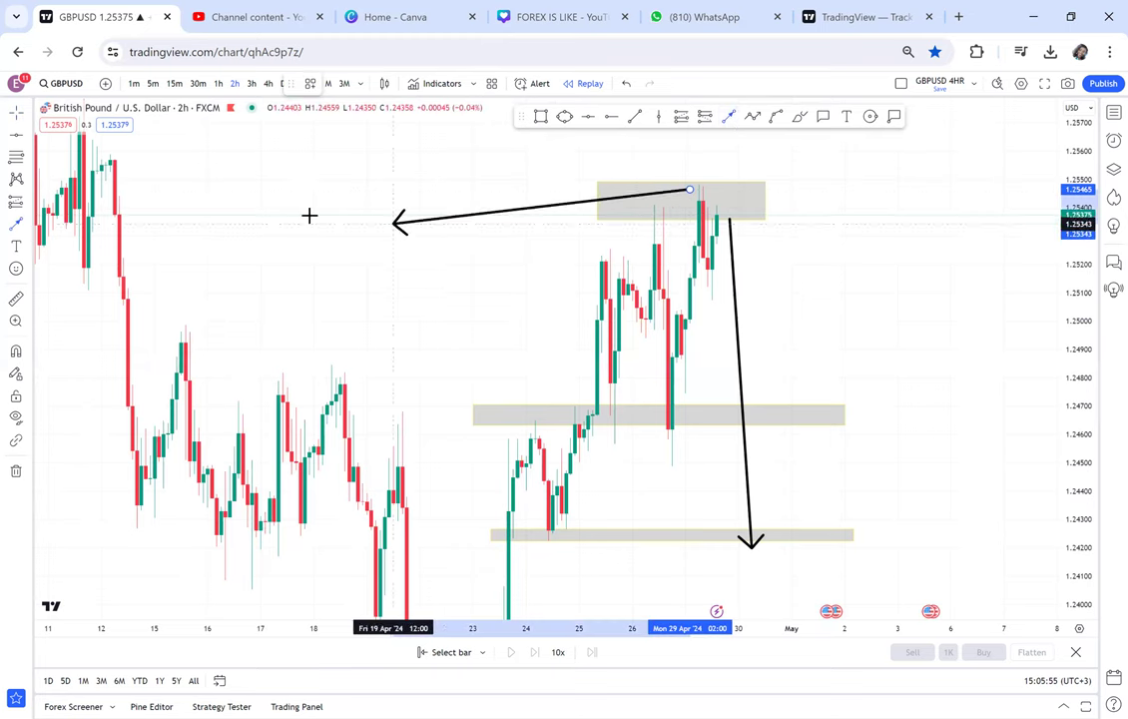
{"action": "left_click", "coordinate": [117, 184]}
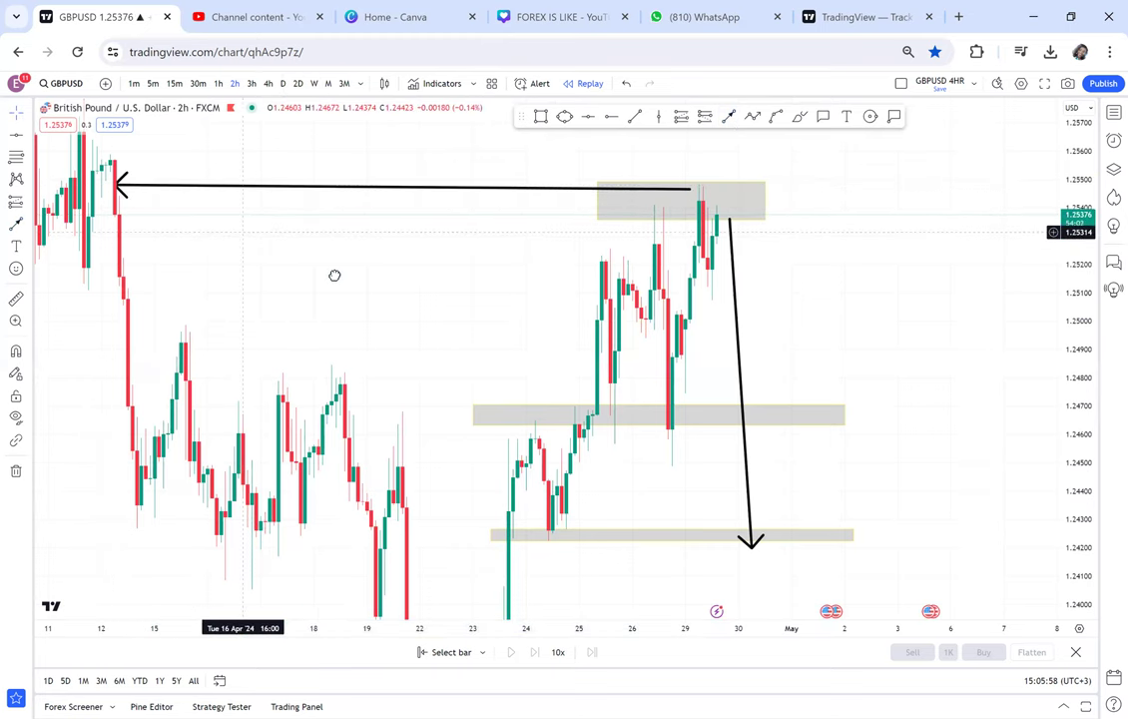
{"action": "scroll", "coordinate": [334, 275], "scroll_direction": "up", "scroll_amount": 5}
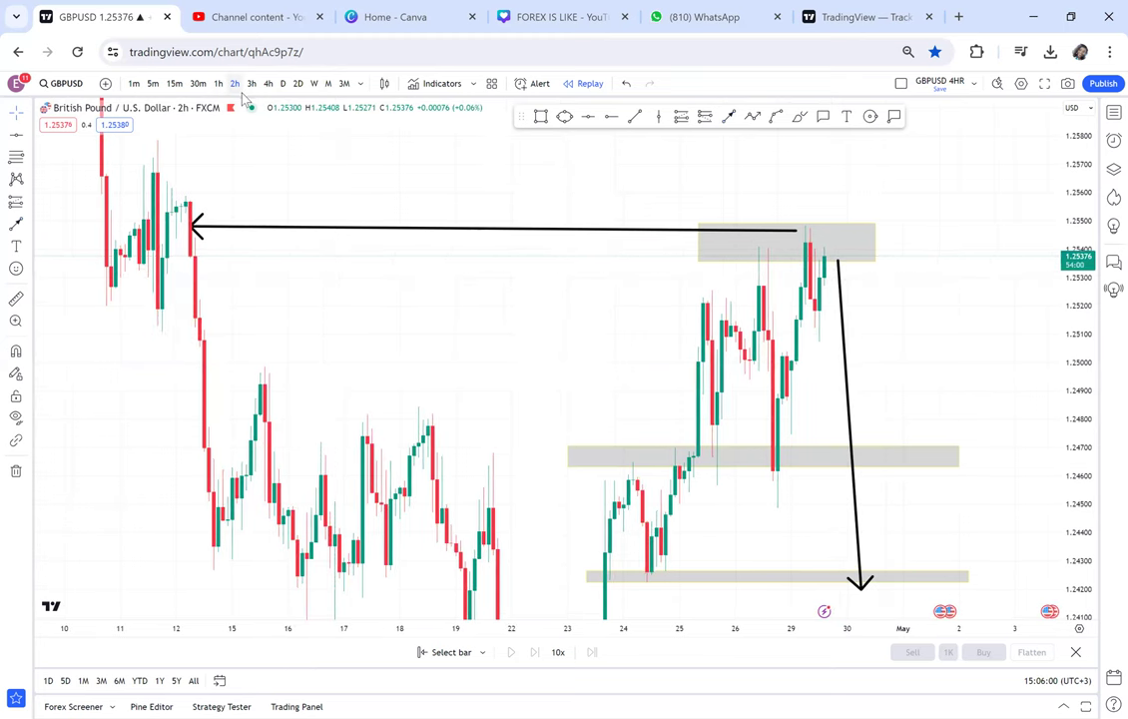
Switch the chart to the 1-hour timeframe and delete the arrow pointing back to the 12 April candles.
{"action": "left_click", "coordinate": [217, 84]}
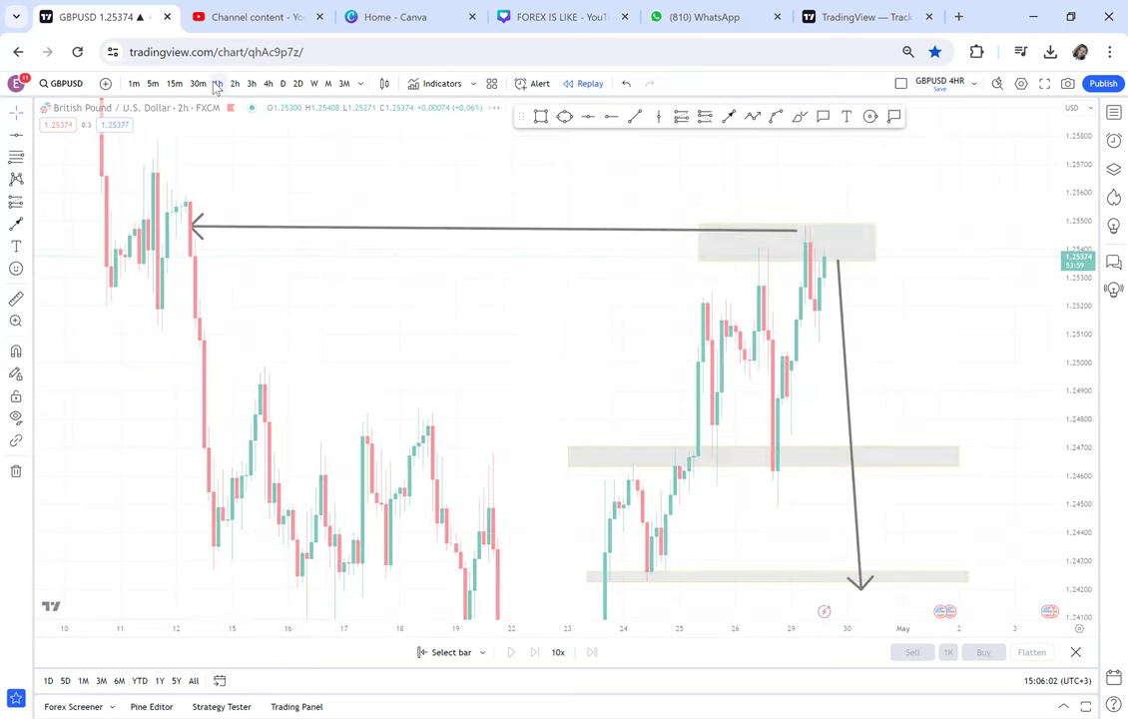
{"action": "scroll", "coordinate": [239, 238], "scroll_direction": "down", "scroll_amount": 3}
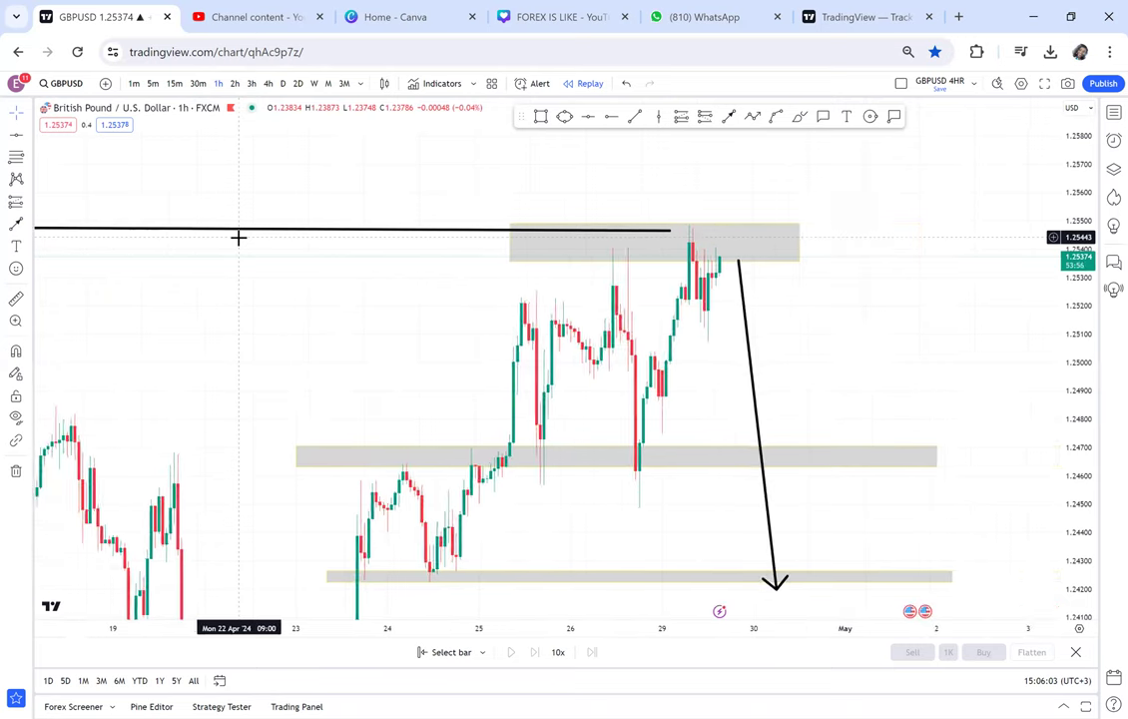
{"action": "left_click_drag", "start_coordinate": [259, 233], "coordinate": [509, 253]}
{"action": "scroll", "coordinate": [508, 252], "scroll_direction": "left", "scroll_amount": 10}
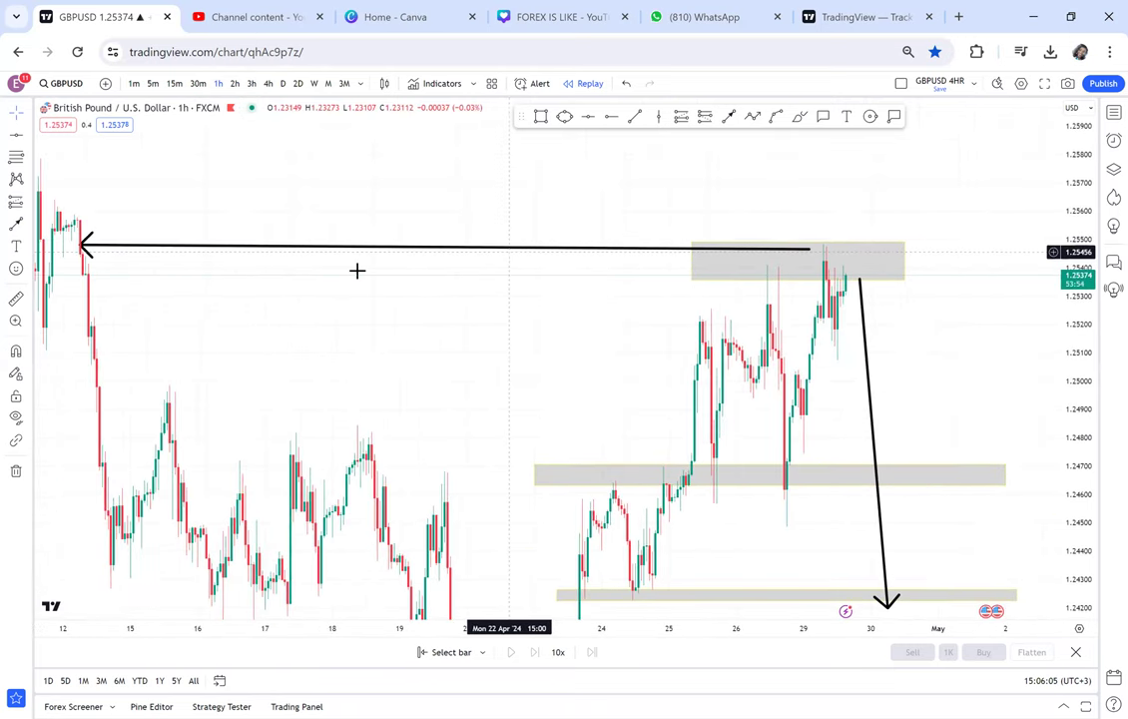
{"action": "scroll", "coordinate": [595, 301], "scroll_direction": "up", "scroll_amount": 4}
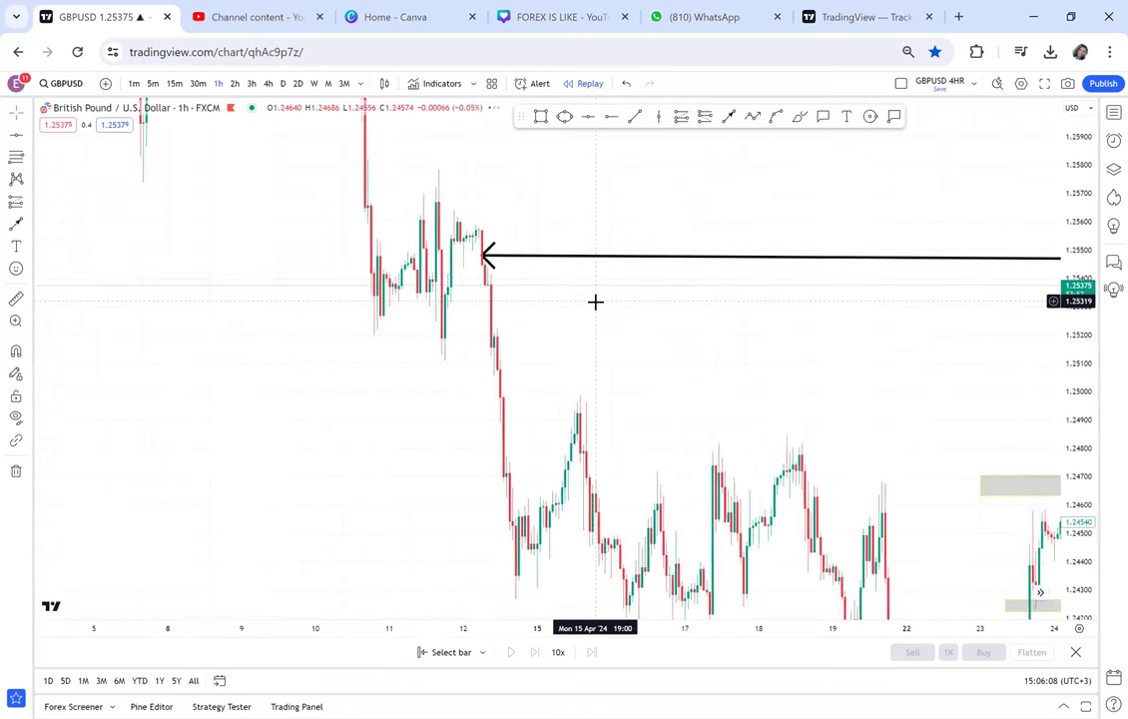
{"action": "left_click", "coordinate": [574, 255]}
{"action": "key", "text": "Delete"}
Place two horizontal lines through the 11 to 12 April candles, at 1.25379 and 1.25439.
{"action": "scroll", "coordinate": [564, 268], "scroll_direction": "up", "scroll_amount": 1}
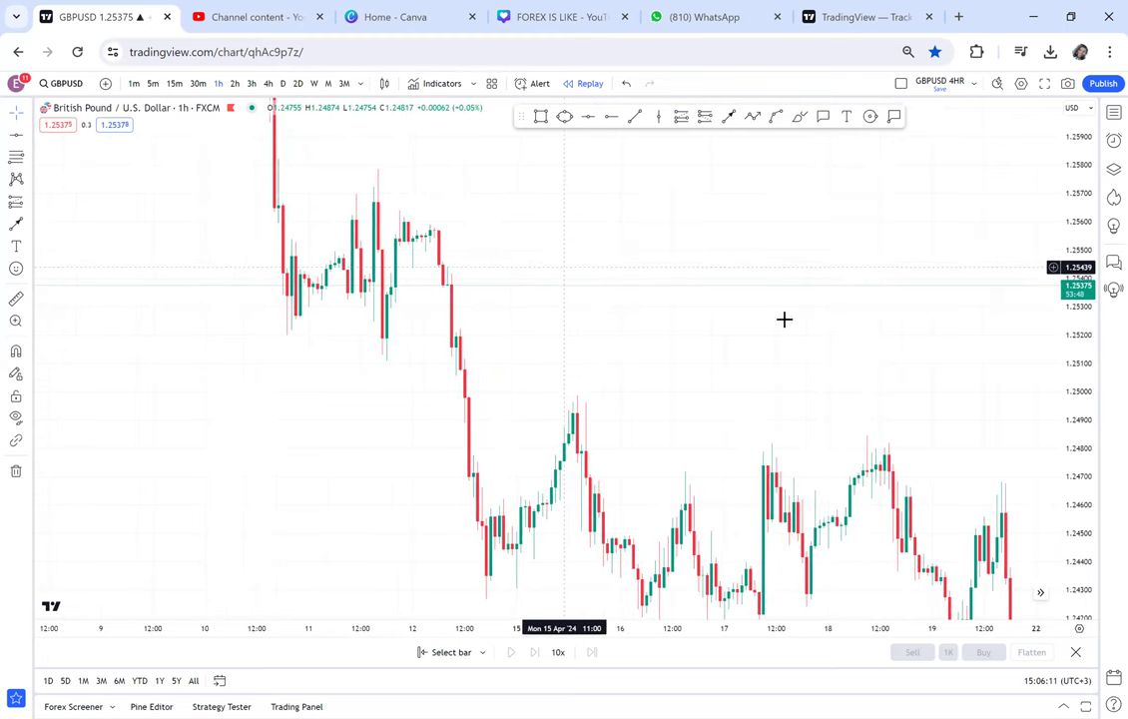
{"action": "scroll", "coordinate": [1076, 329], "scroll_direction": "up", "scroll_amount": 3}
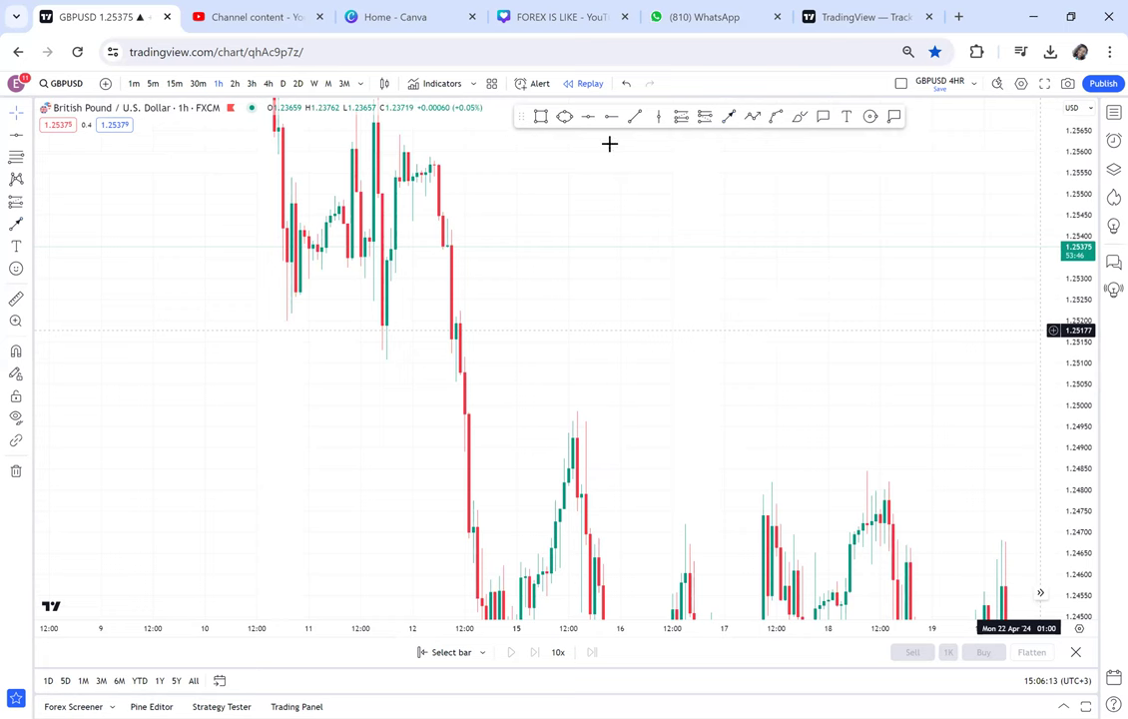
{"action": "left_click", "coordinate": [589, 116]}
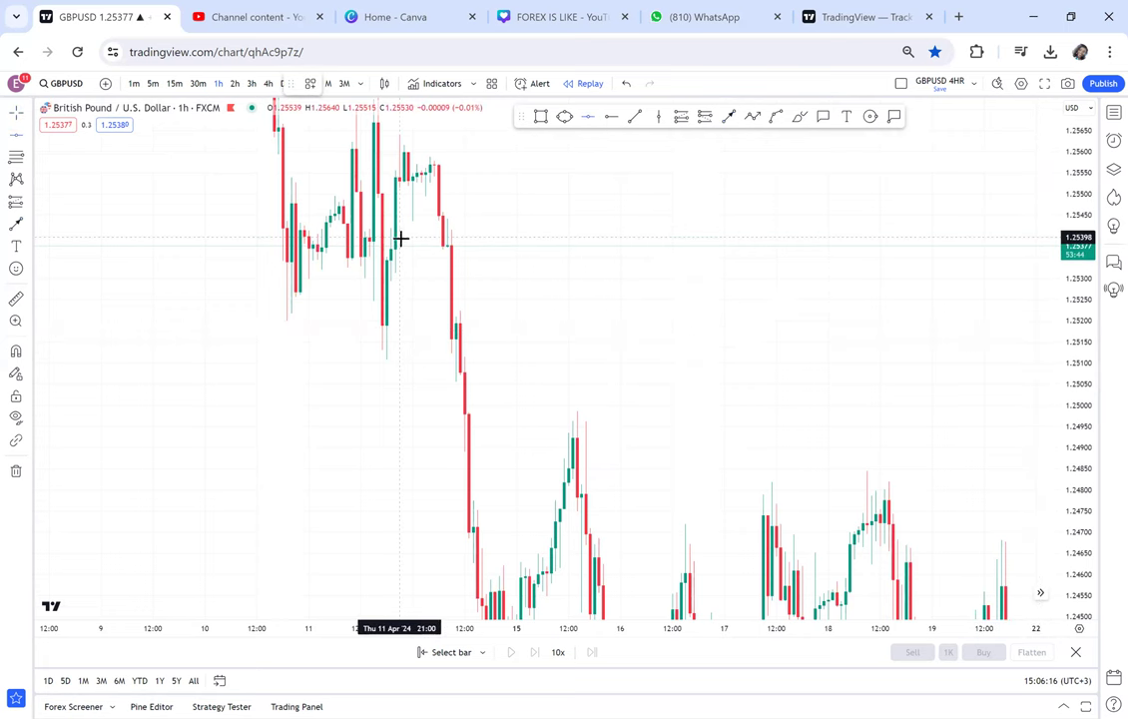
{"action": "left_click", "coordinate": [415, 244]}
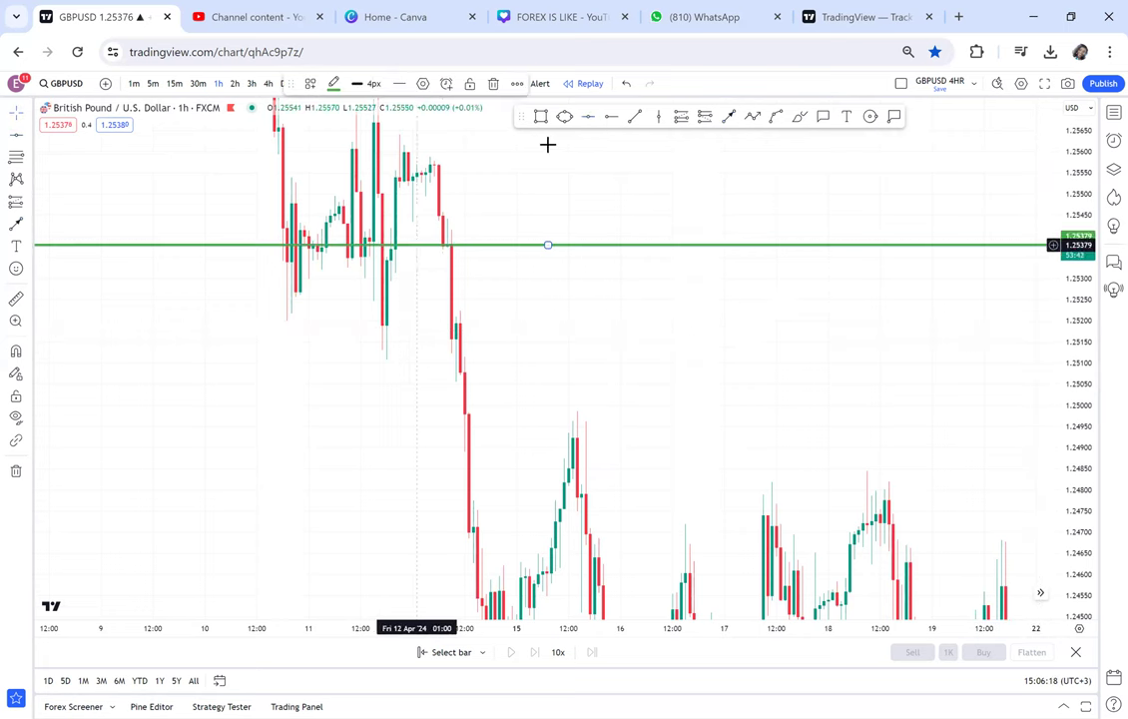
{"action": "left_click", "coordinate": [397, 220]}
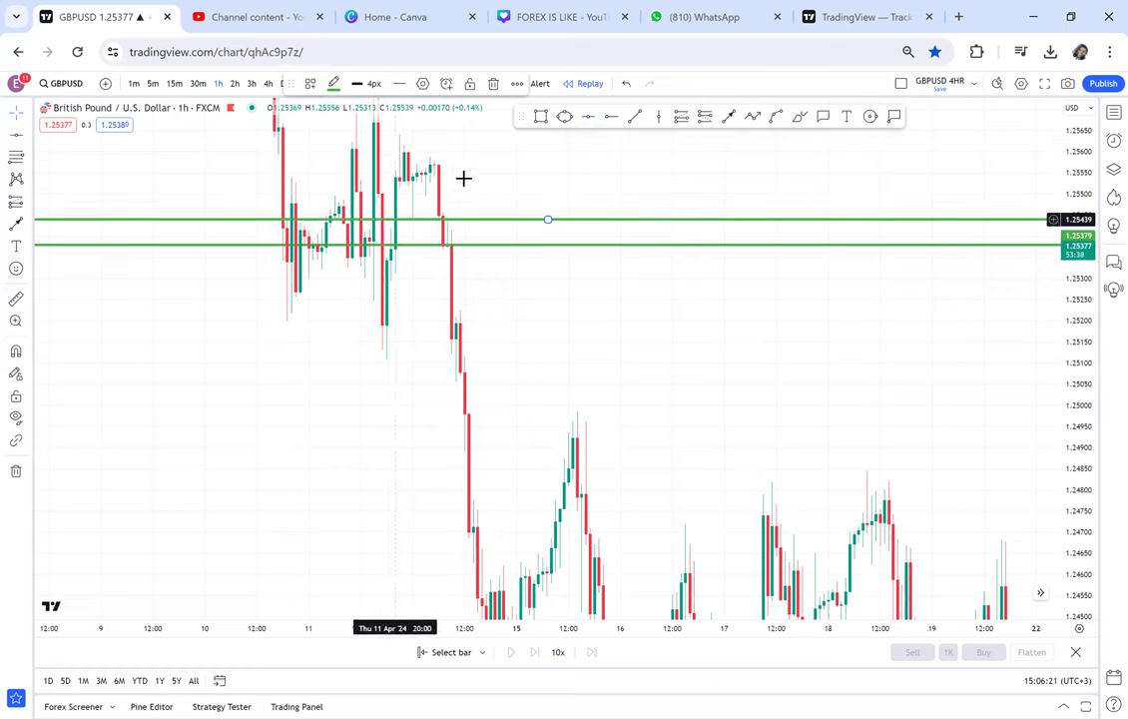
Draw an ellipse around the 12 April bearish candle where it falls through the two green horizontal lines.
{"action": "left_click", "coordinate": [564, 117]}
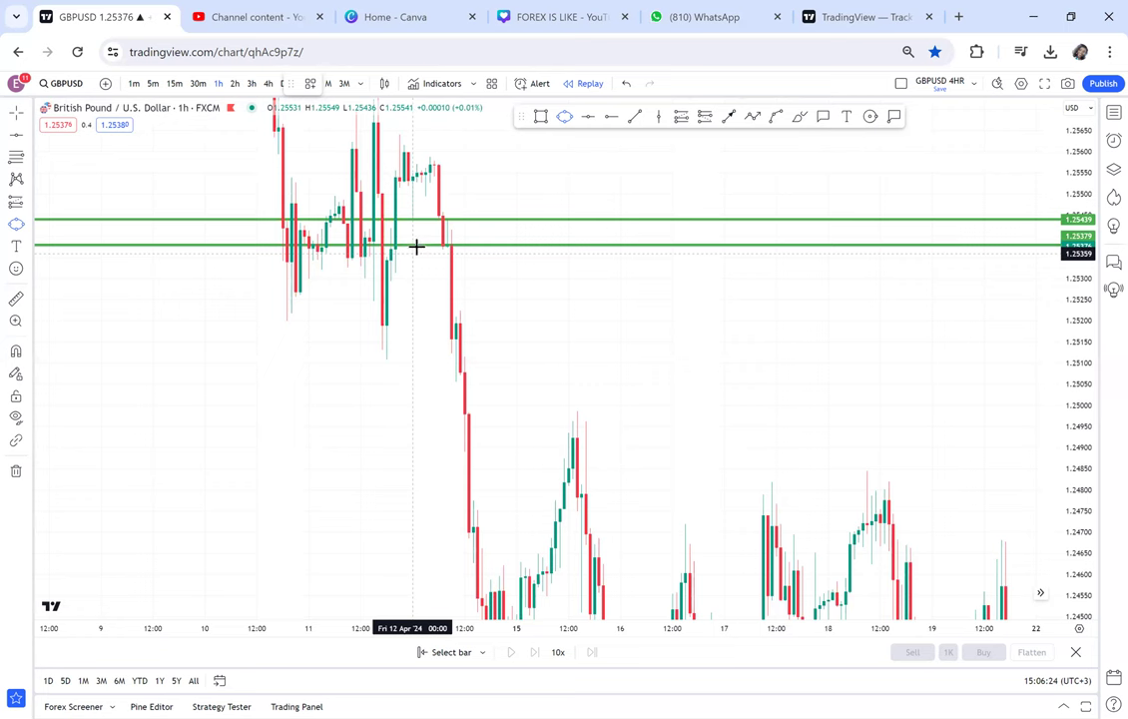
{"action": "left_click", "coordinate": [417, 244]}
{"action": "left_click", "coordinate": [479, 224]}
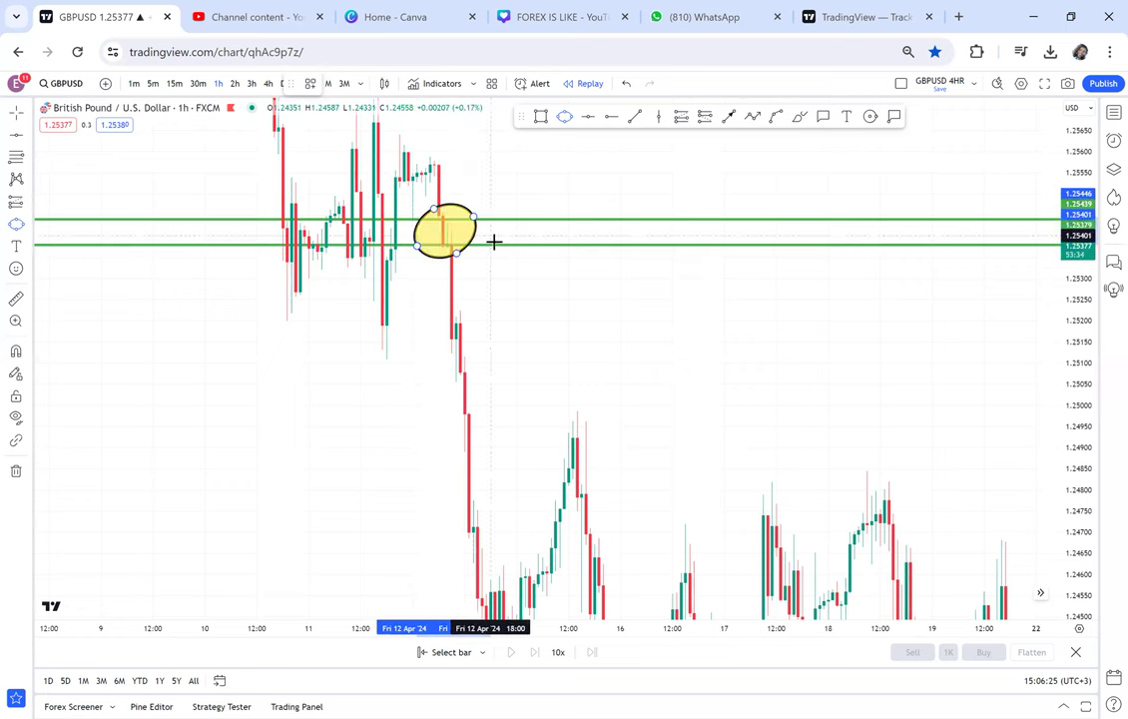
{"action": "left_click", "coordinate": [496, 242]}
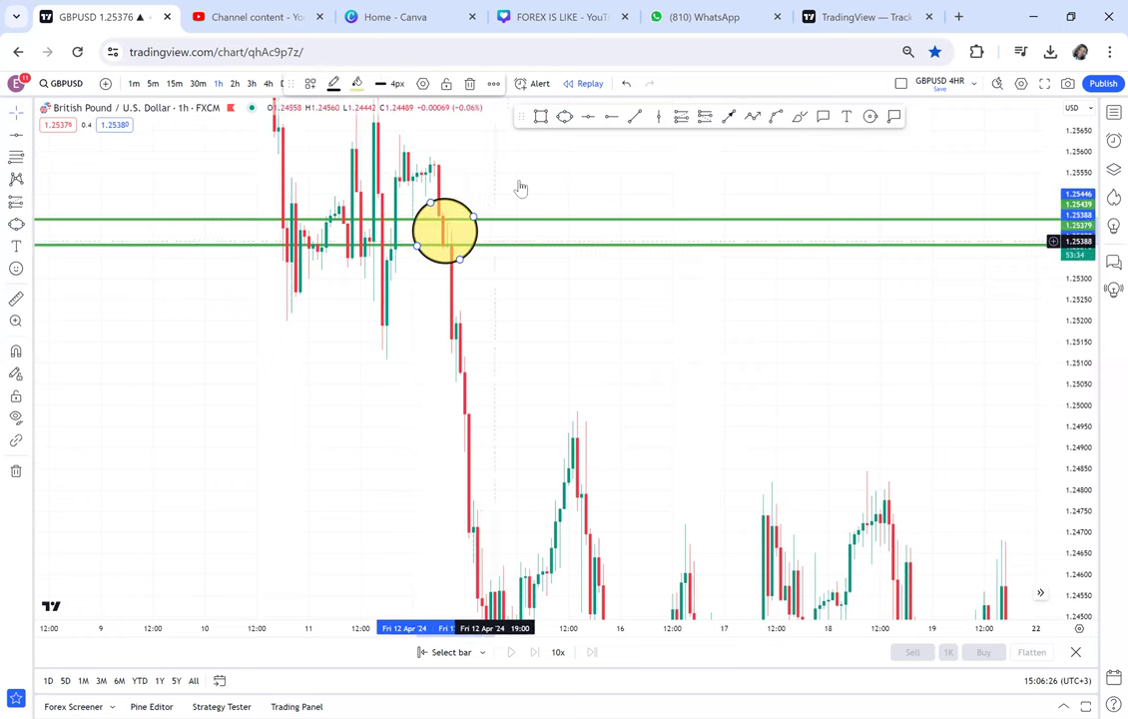
Compare the circled 12 April area with the latest candles on the 2-hour, 3-hour, 4-hour and 1-hour timeframes.
{"action": "left_click", "coordinate": [235, 83]}
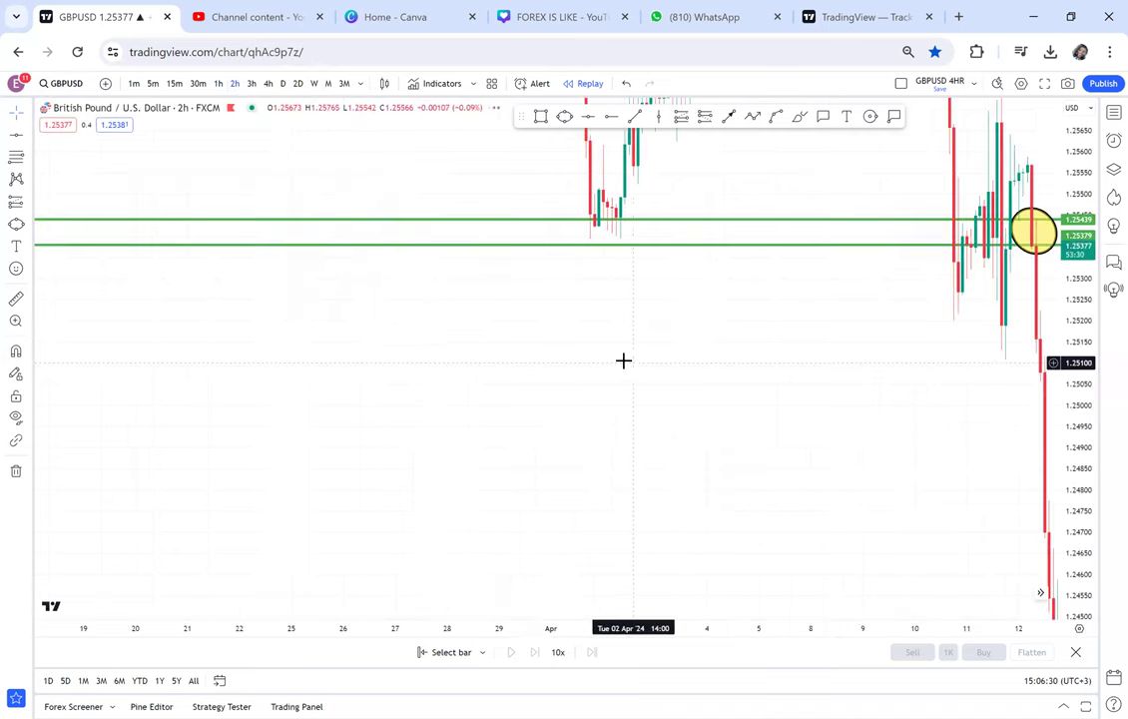
{"action": "left_click_drag", "start_coordinate": [622, 360], "coordinate": [193, 315]}
{"action": "scroll", "coordinate": [196, 314], "scroll_direction": "up", "scroll_amount": 1}
{"action": "left_click_drag", "start_coordinate": [450, 364], "coordinate": [199, 411]}
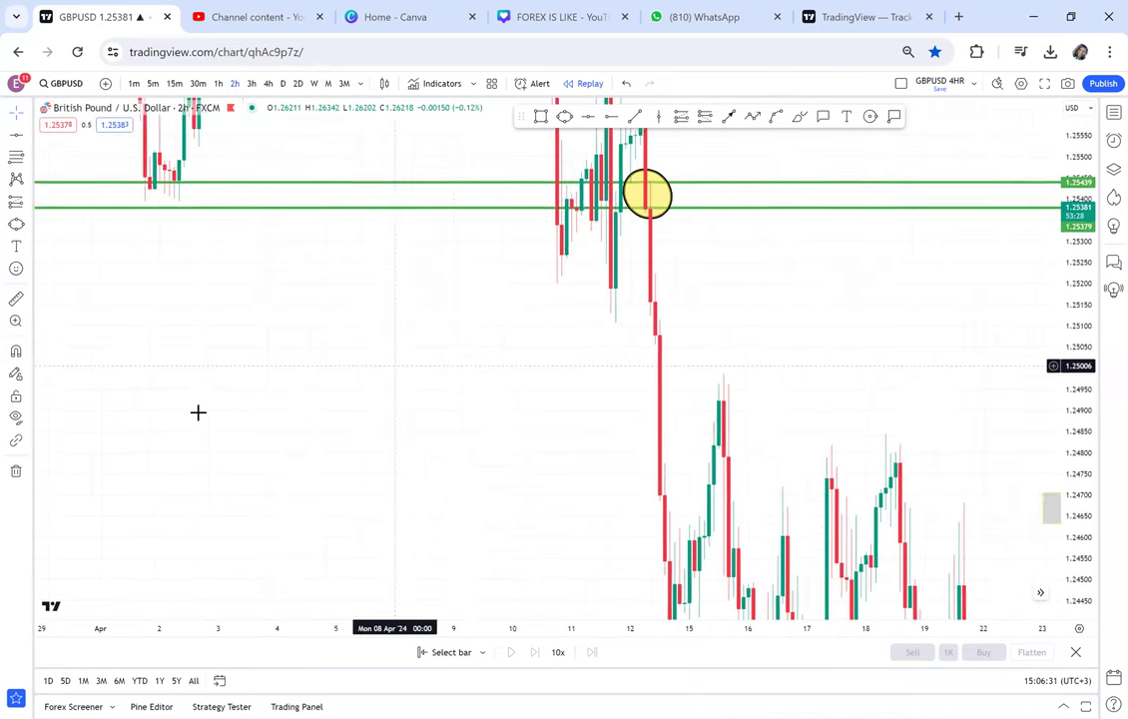
{"action": "scroll", "coordinate": [203, 410], "scroll_direction": "up", "scroll_amount": 1}
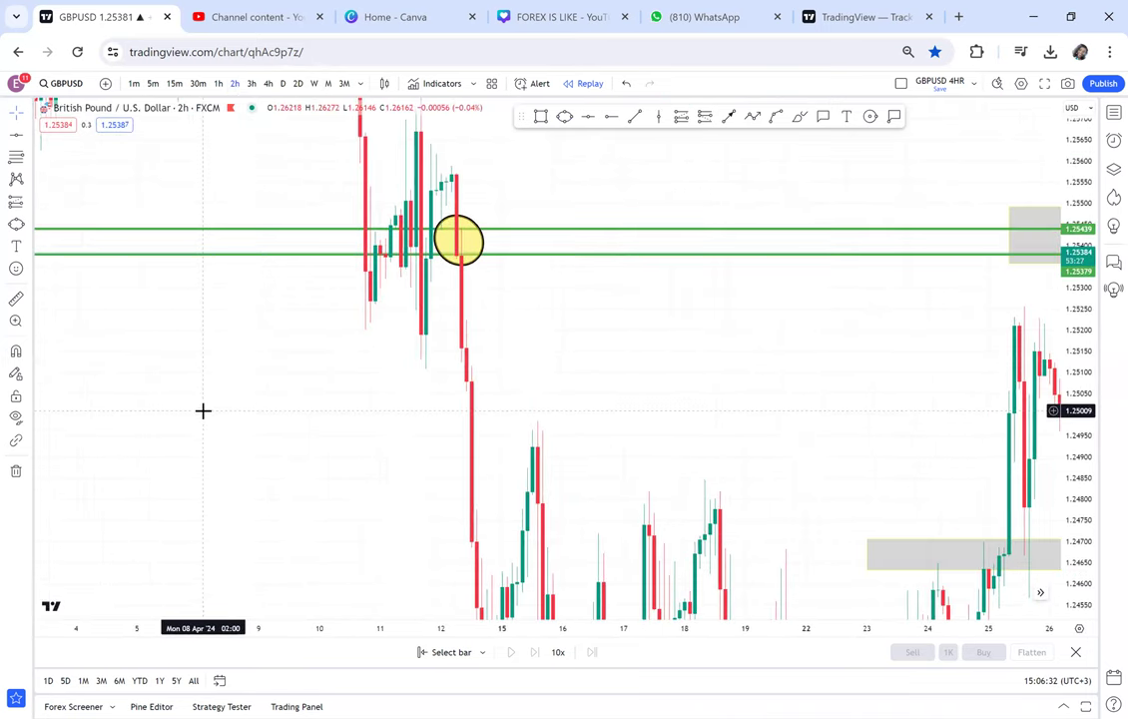
{"action": "left_click", "coordinate": [253, 84]}
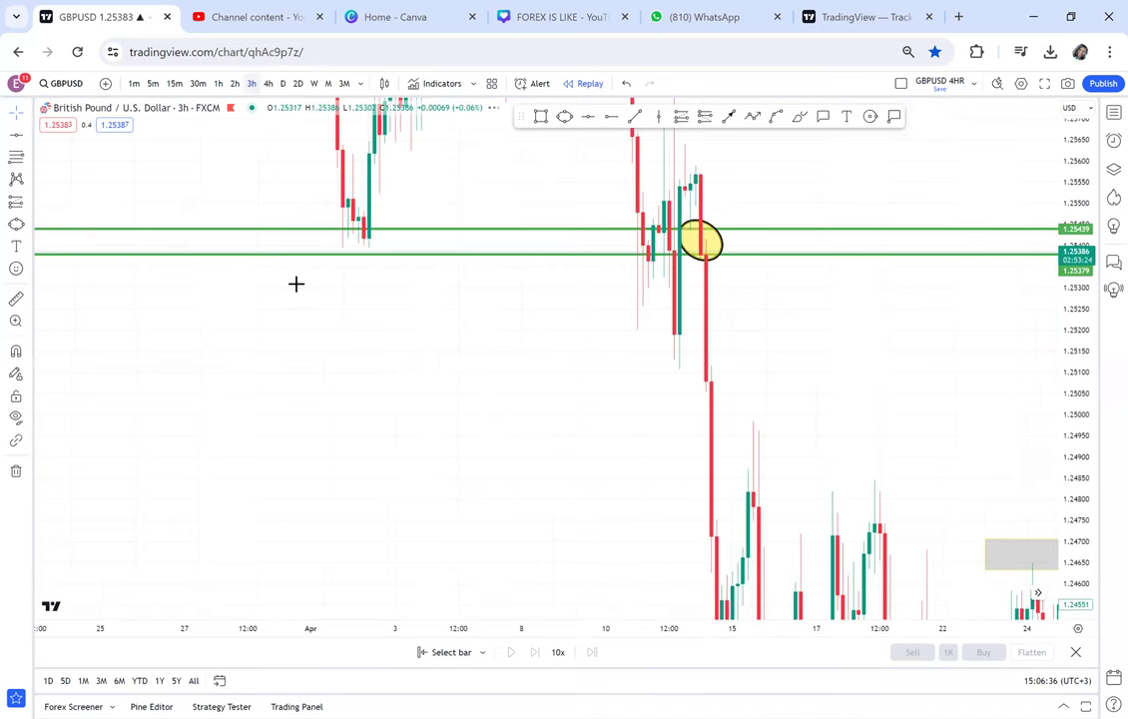
{"action": "left_click_drag", "start_coordinate": [252, 269], "coordinate": [99, 277]}
{"action": "scroll", "coordinate": [297, 297], "scroll_direction": "up", "scroll_amount": 1}
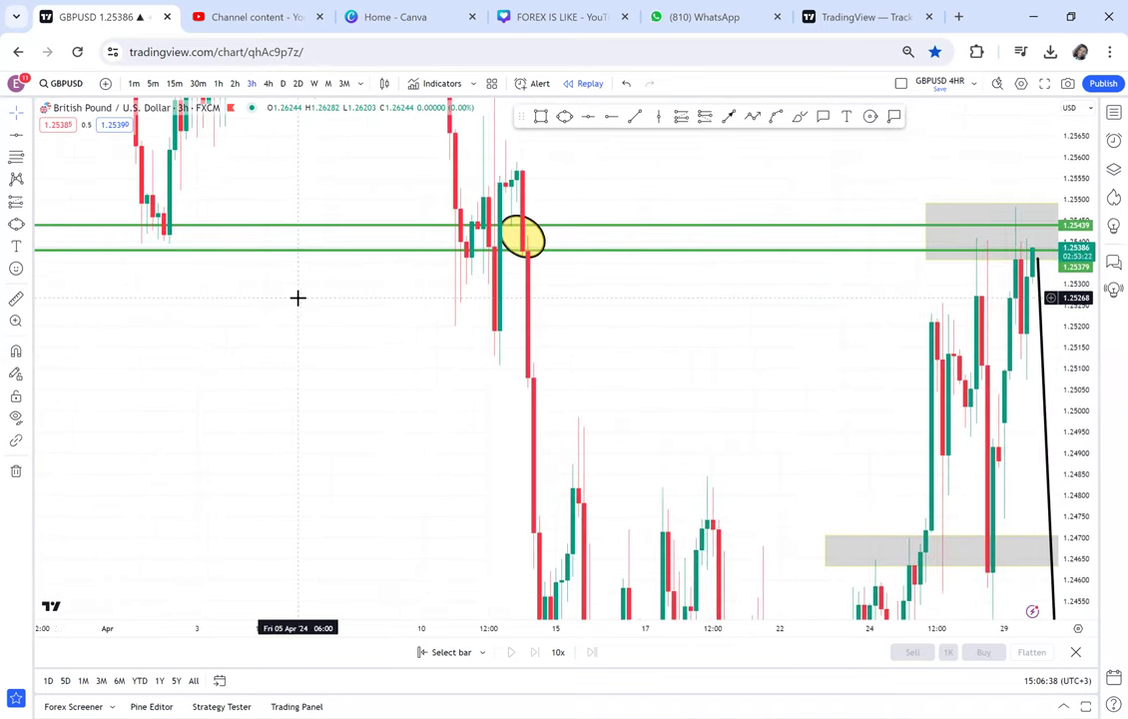
{"action": "scroll", "coordinate": [139, 305], "scroll_direction": "right", "scroll_amount": 5}
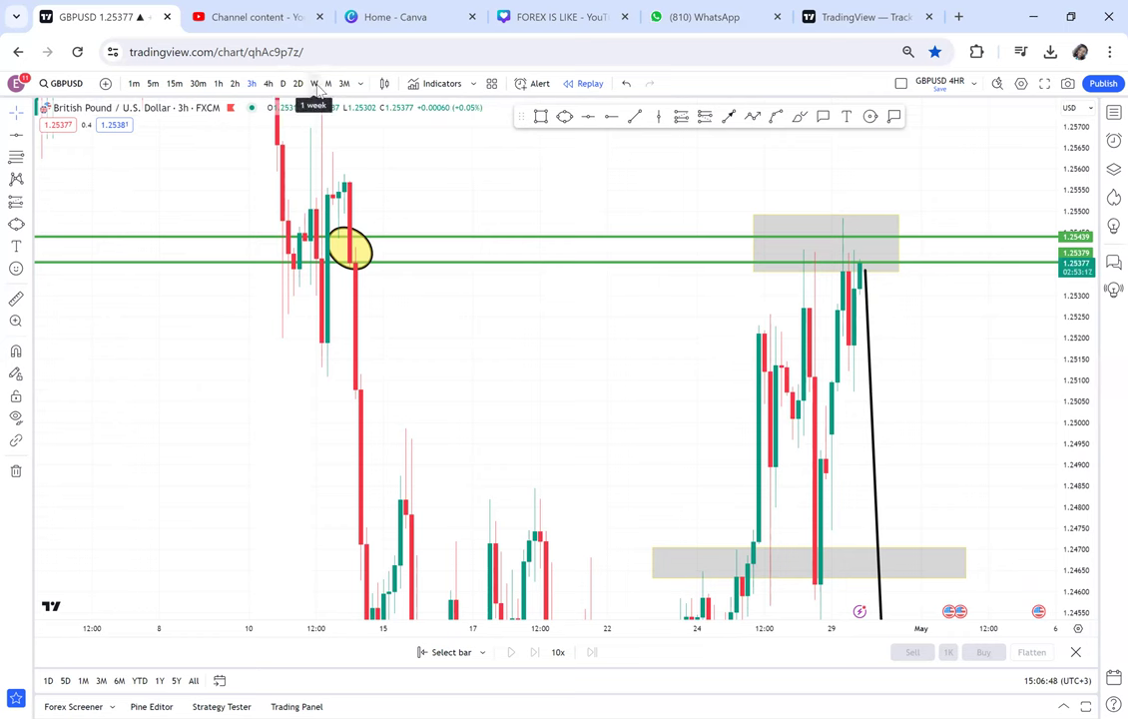
{"action": "left_click", "coordinate": [268, 83]}
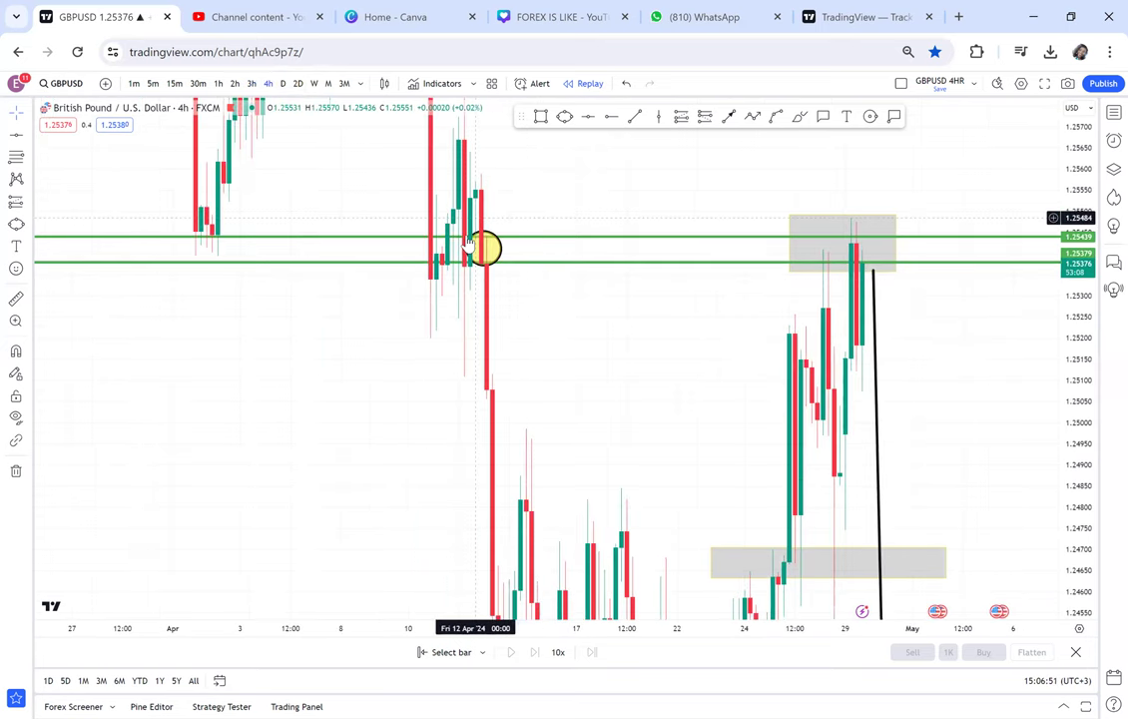
{"action": "left_click", "coordinate": [219, 84]}
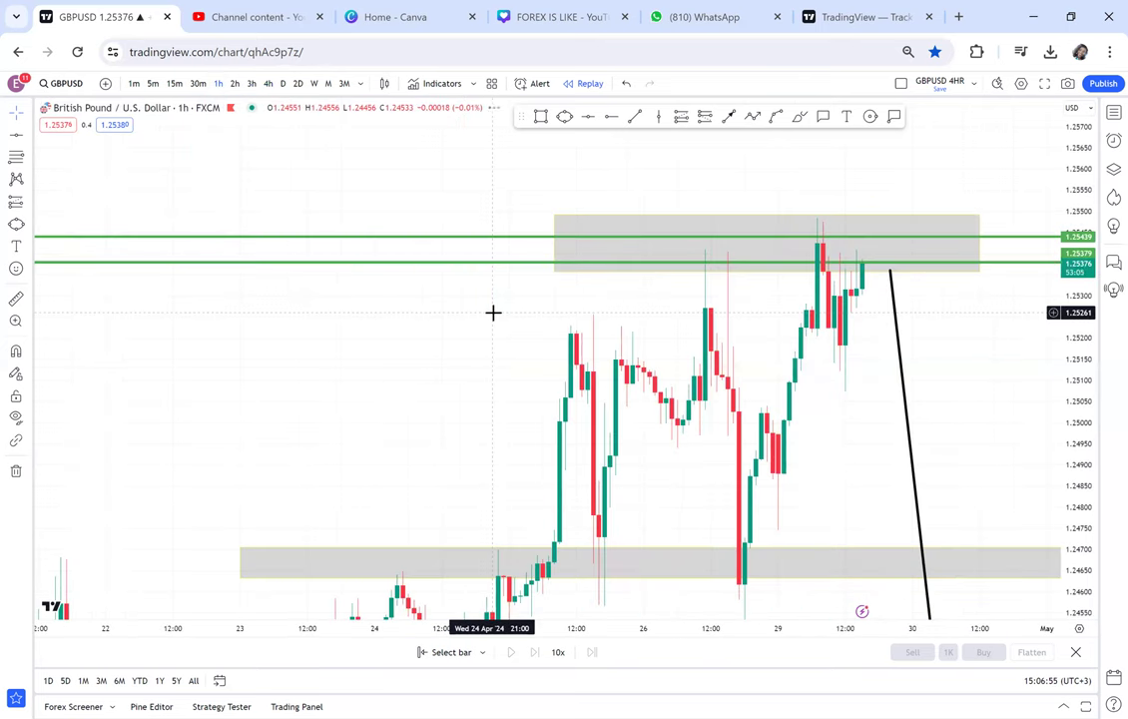
On the 4-hour timeframe, draw a rectangle between the two green lines, from 11 April to about 3 May.
{"action": "left_click", "coordinate": [268, 84]}
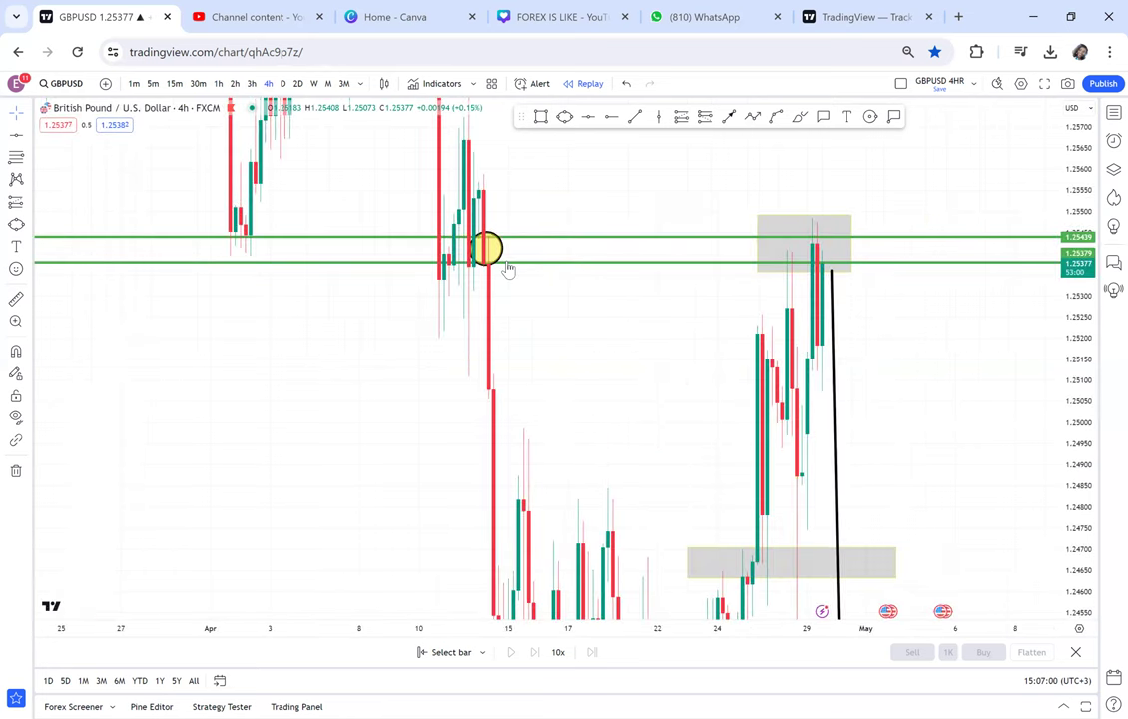
{"action": "left_click", "coordinate": [540, 116]}
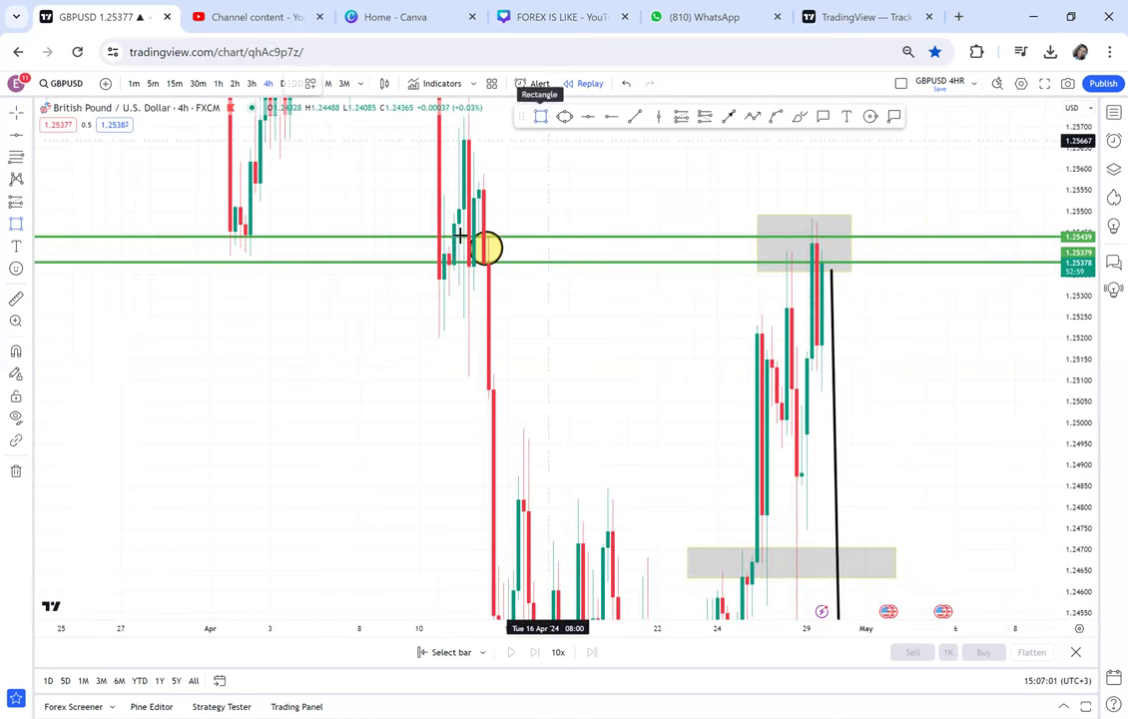
{"action": "left_click_drag", "start_coordinate": [459, 234], "coordinate": [939, 261]}
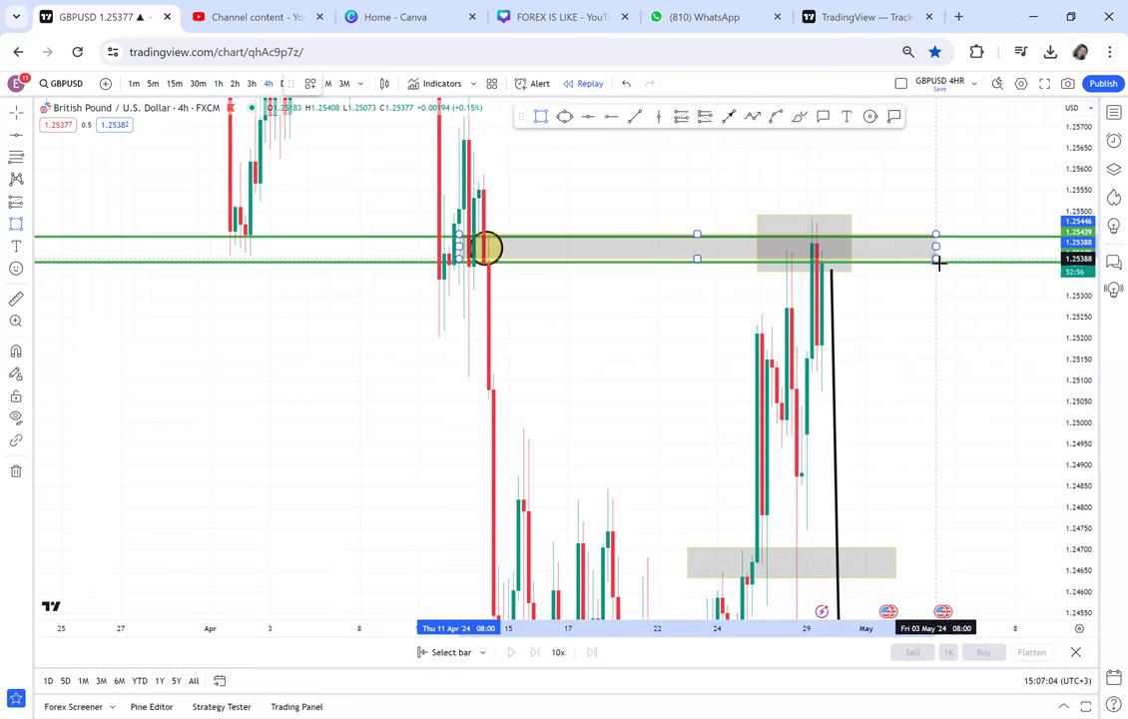
{"action": "left_click", "coordinate": [912, 382]}
{"action": "left_click_drag", "start_coordinate": [883, 380], "coordinate": [664, 390]}
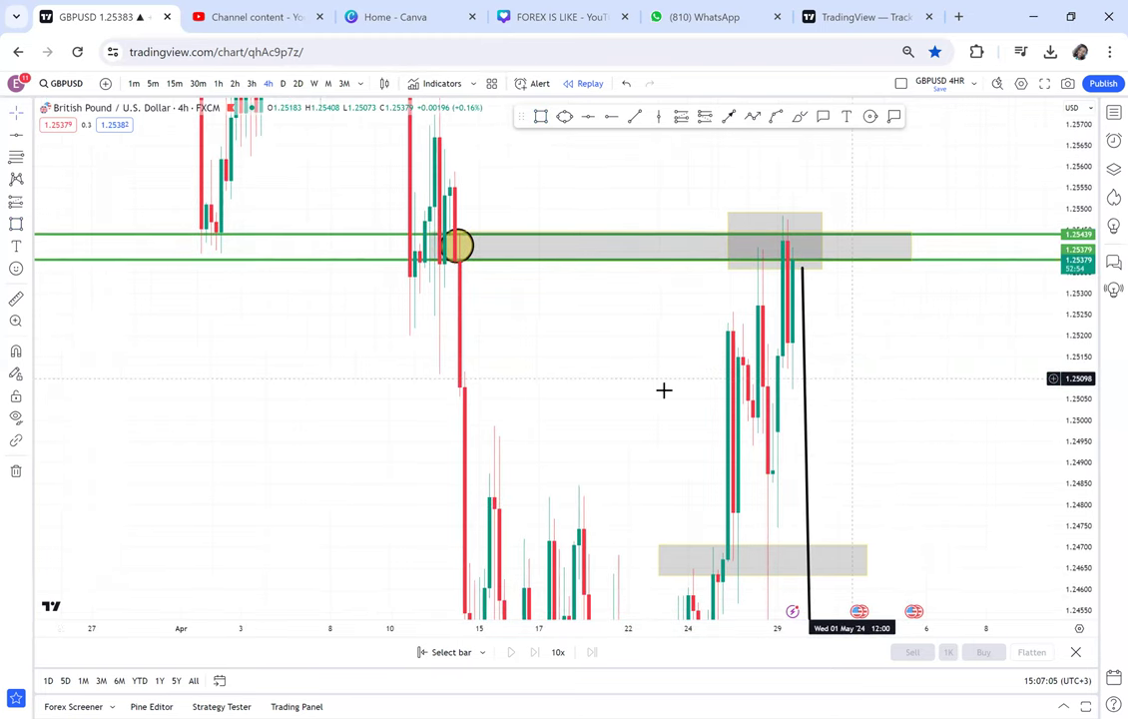
Switch the chart to the 1-hour timeframe and delete the downward arrow after the latest candle.
{"action": "left_click", "coordinate": [217, 84]}
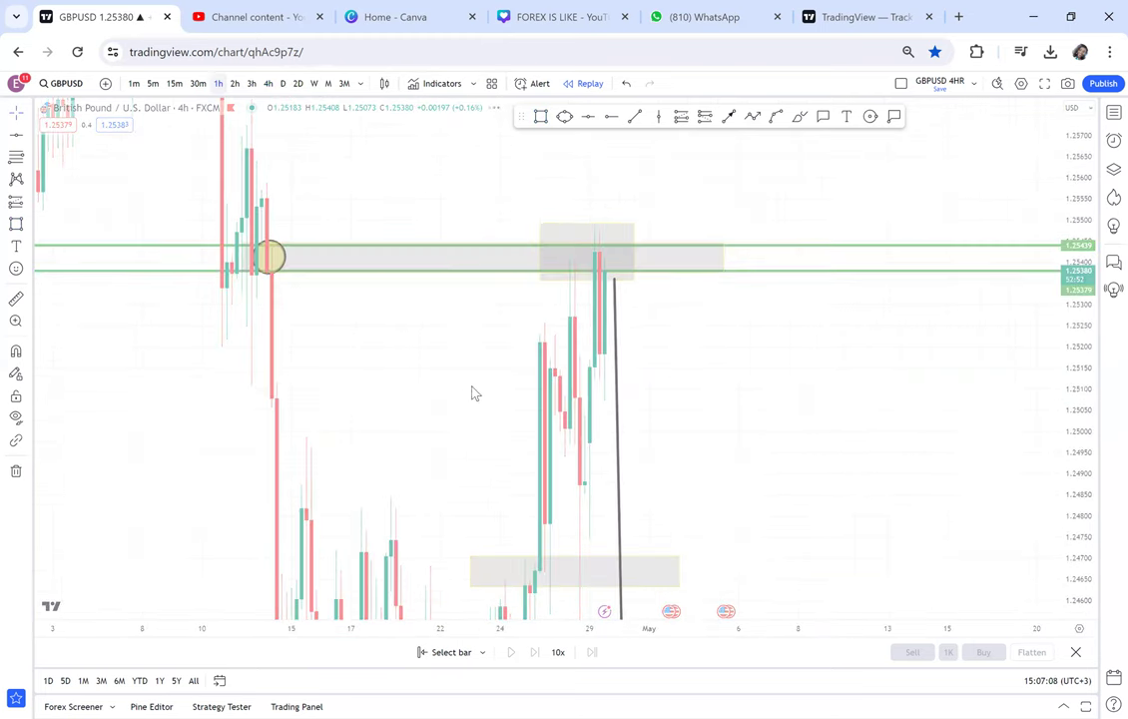
{"action": "scroll", "coordinate": [474, 395], "scroll_direction": "up", "scroll_amount": 2}
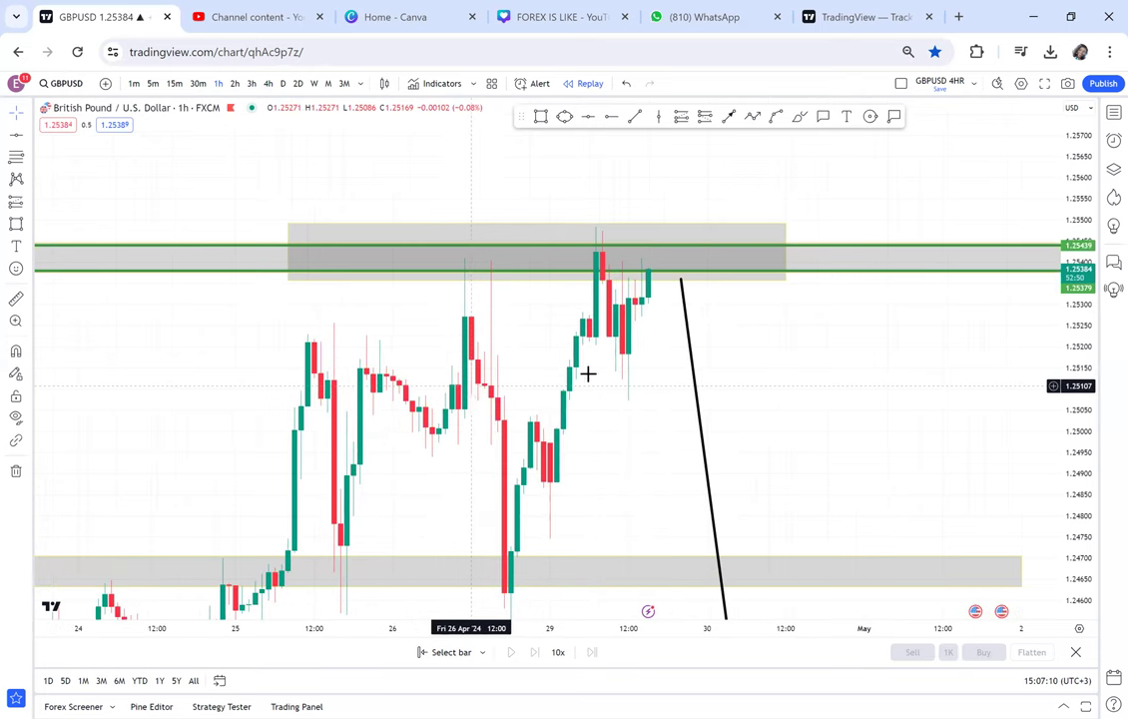
{"action": "left_click", "coordinate": [689, 351]}
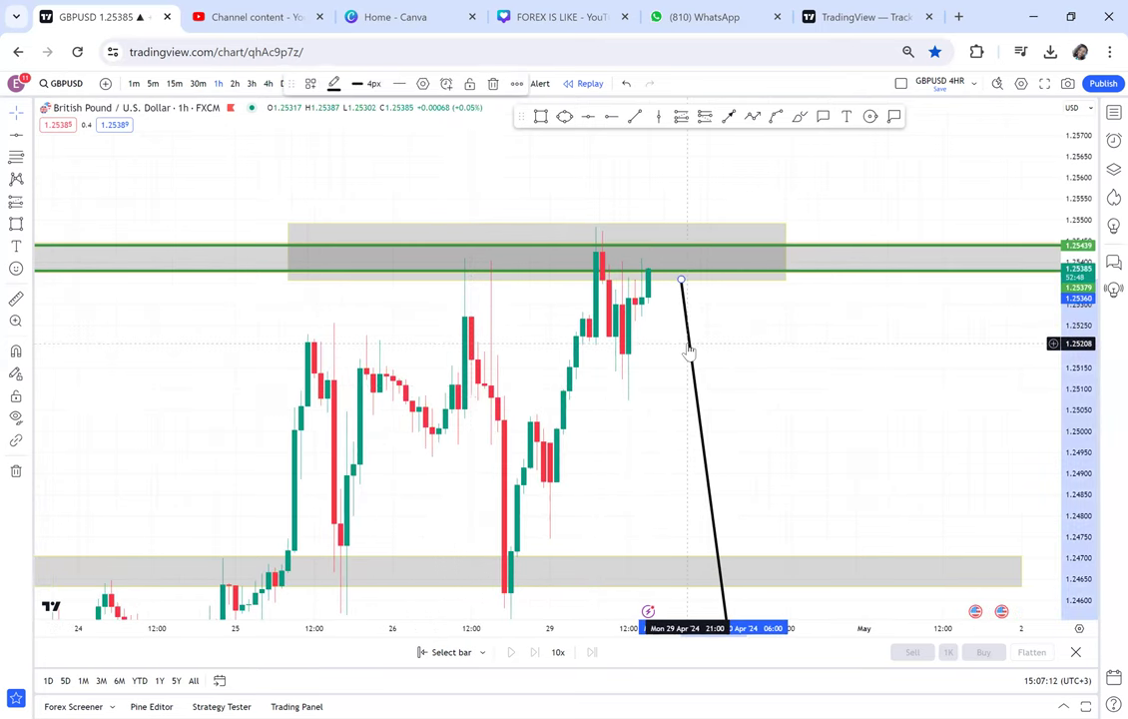
{"action": "key", "text": "Delete"}
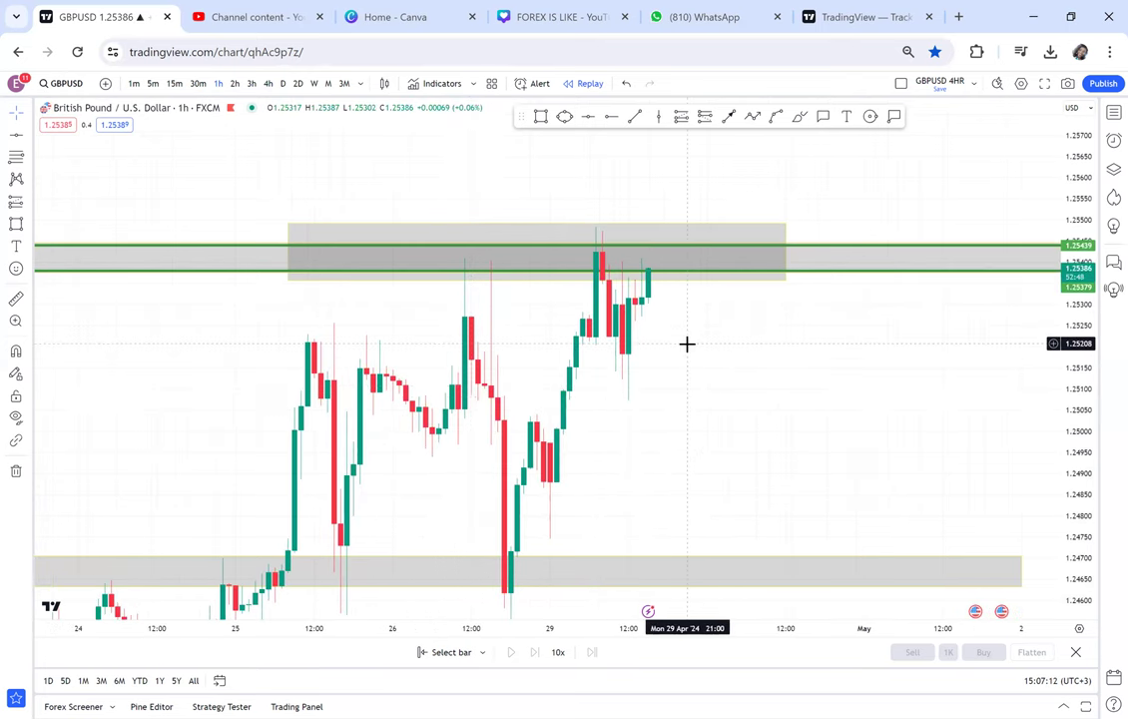
Place a horizontal ray at 1.25075, starting at 26 April and running under the 29 April wick low.
{"action": "left_click", "coordinate": [611, 116]}
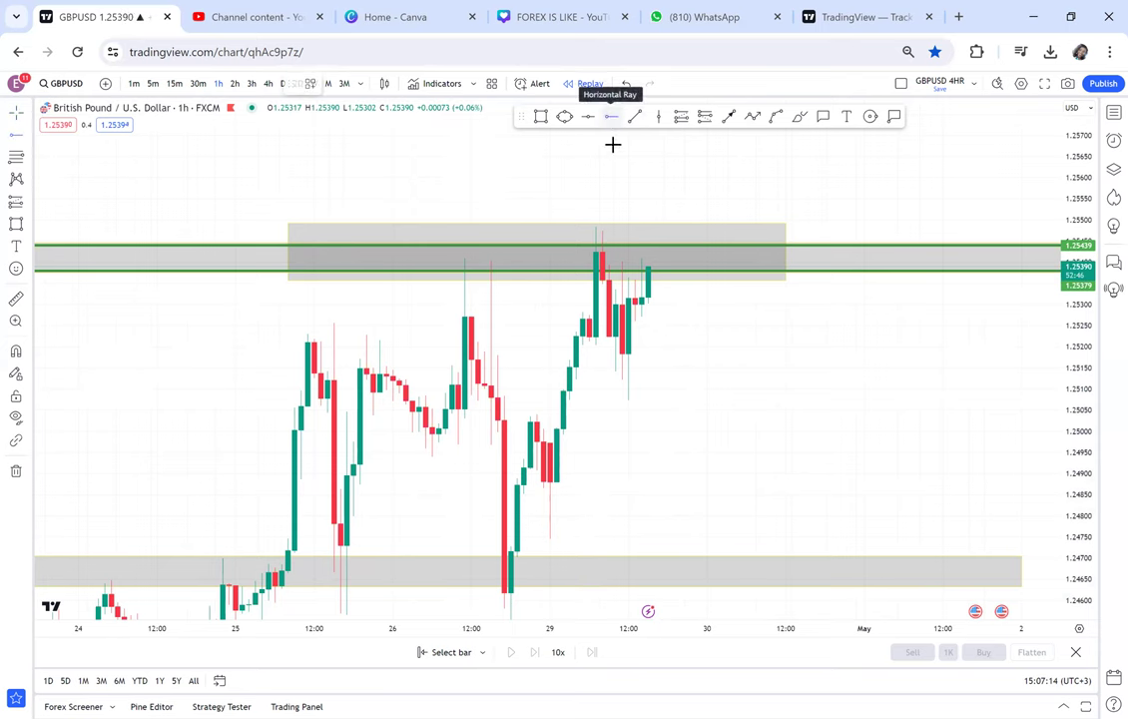
{"action": "left_click", "coordinate": [517, 400]}
{"action": "scroll", "coordinate": [517, 400], "scroll_direction": "down", "scroll_amount": 3}
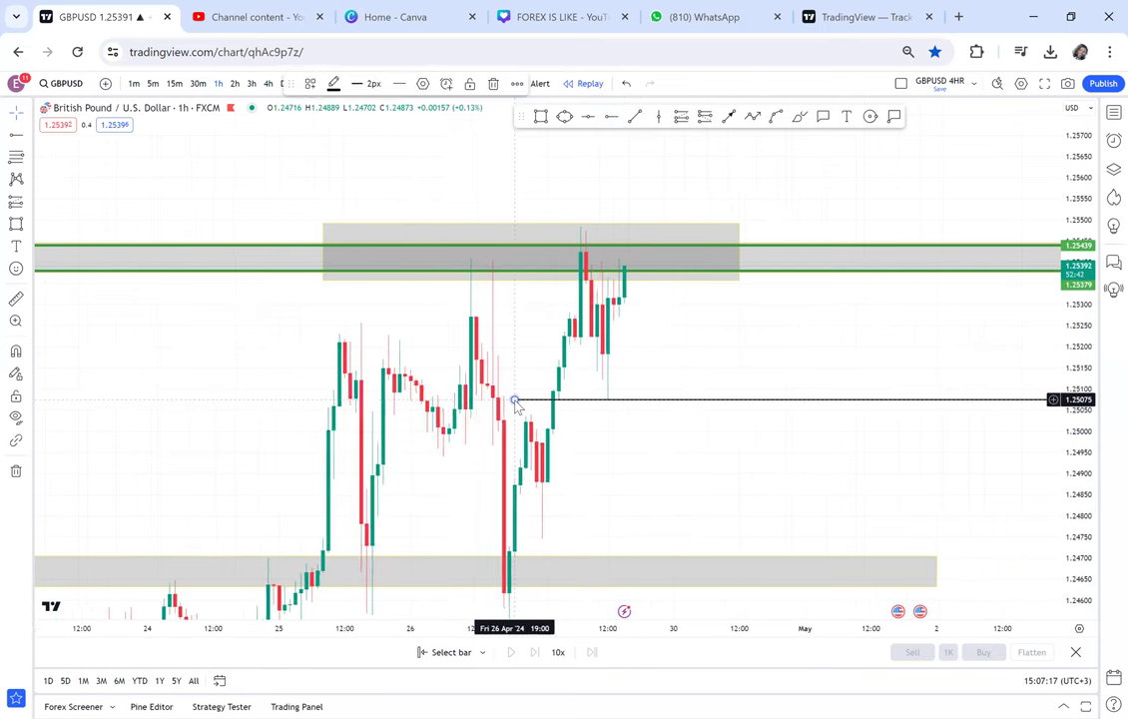
{"action": "left_click", "coordinate": [625, 442]}
{"action": "left_click_drag", "start_coordinate": [732, 420], "coordinate": [829, 403]}
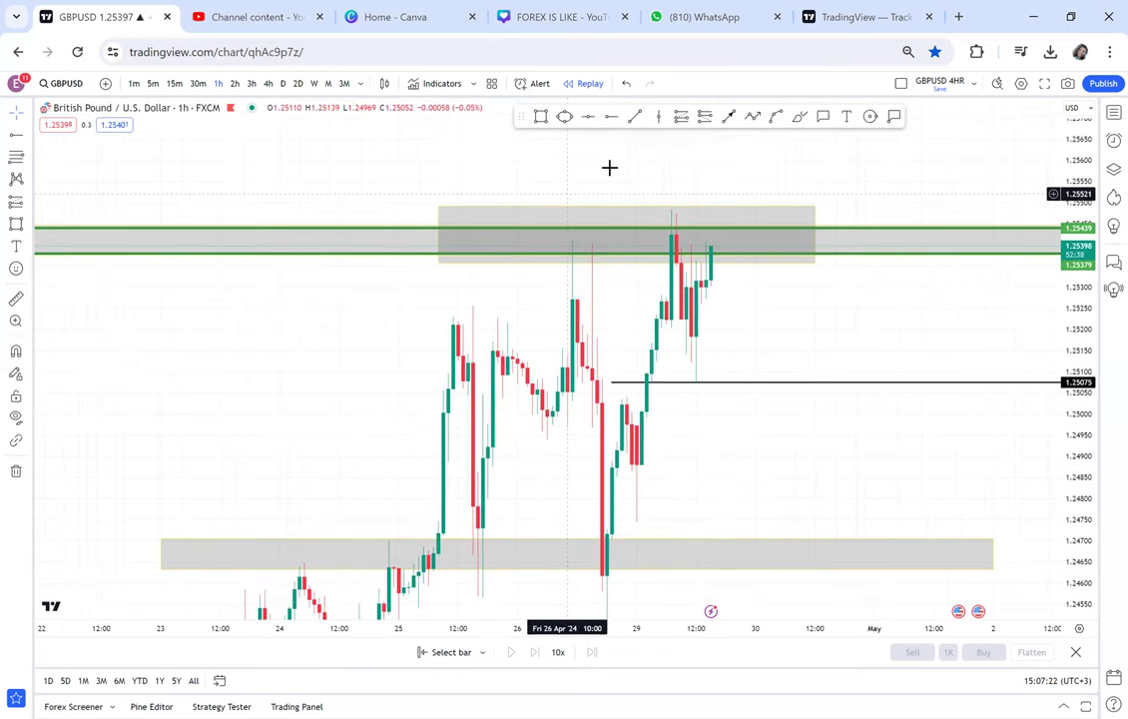
Add a price label reading 1.25078 on the horizontal ray, just after the latest candles.
{"action": "left_click", "coordinate": [893, 116]}
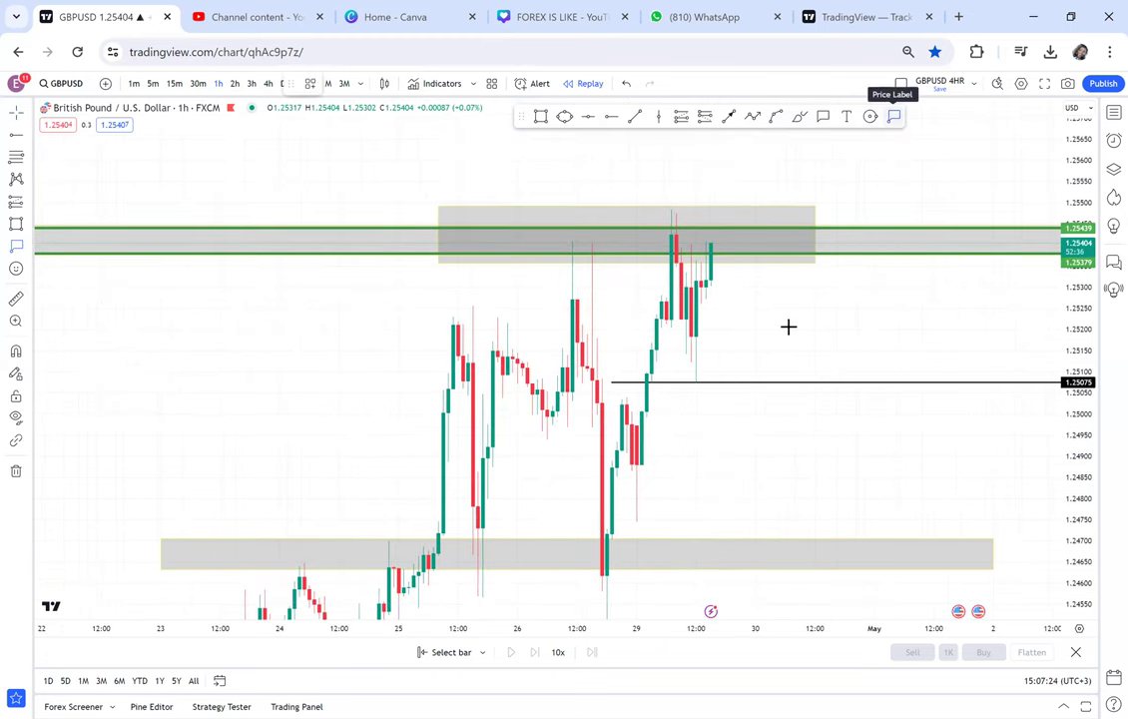
{"action": "left_click", "coordinate": [766, 385]}
{"action": "left_click", "coordinate": [842, 340]}
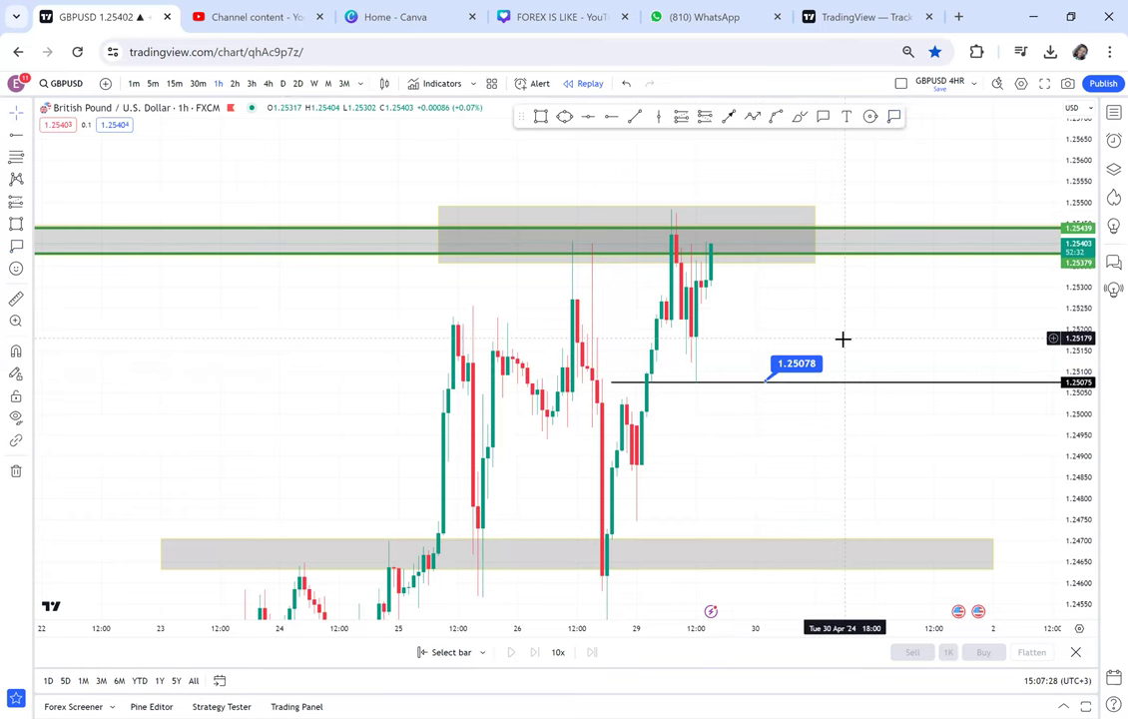
Place a horizontal line at the 22 April low, at 1.22996.
{"action": "scroll", "coordinate": [842, 339], "scroll_direction": "up", "scroll_amount": 1}
{"action": "scroll", "coordinate": [842, 340], "scroll_direction": "down", "scroll_amount": 3}
{"action": "scroll", "coordinate": [843, 339], "scroll_direction": "down", "scroll_amount": 2}
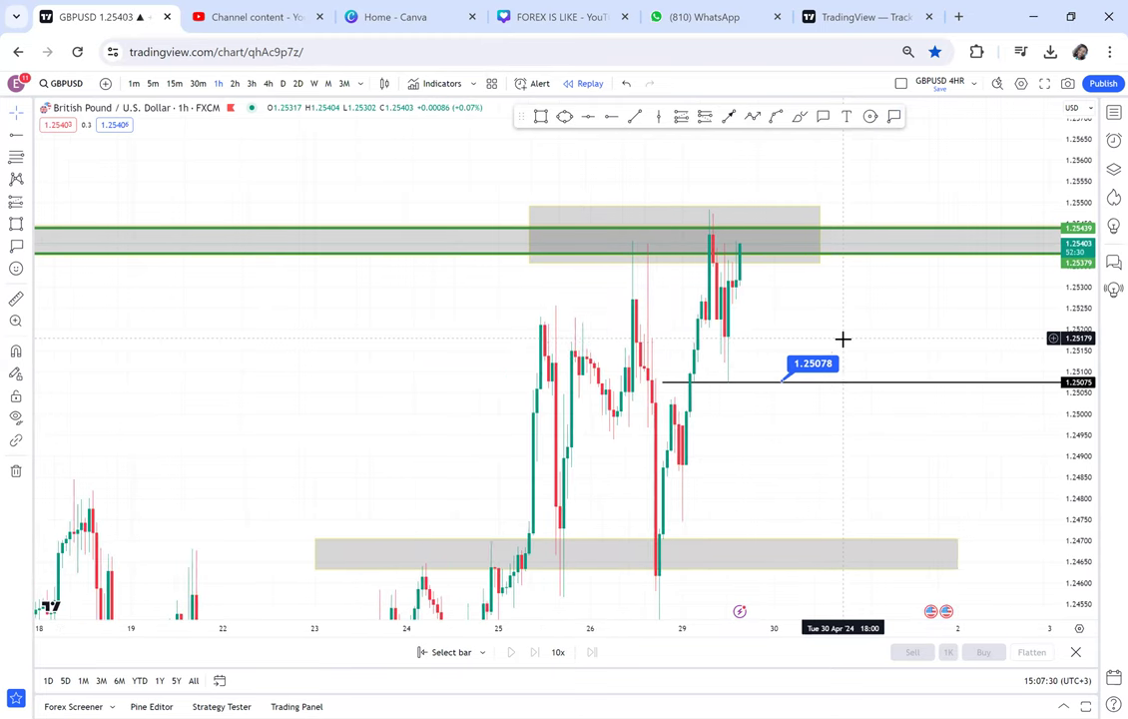
{"action": "scroll", "coordinate": [546, 276], "scroll_direction": "down", "scroll_amount": 2}
{"action": "left_click_drag", "start_coordinate": [424, 293], "coordinate": [584, 220]}
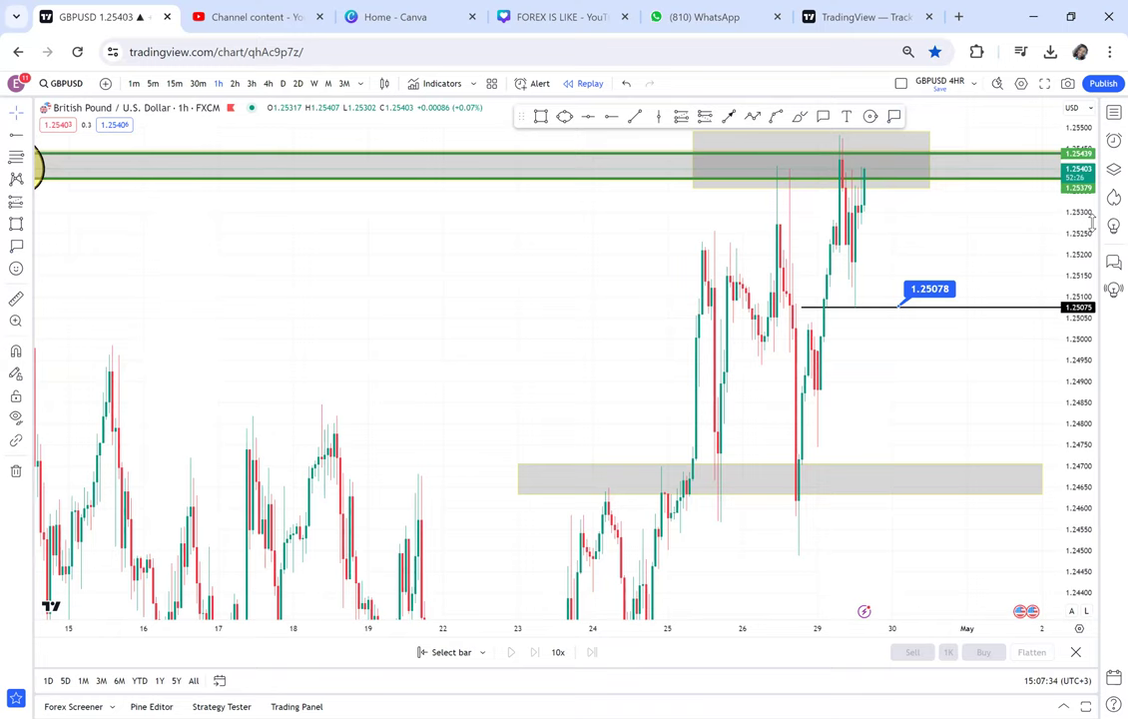
{"action": "left_click_drag", "start_coordinate": [1093, 222], "coordinate": [994, 448]}
{"action": "left_click_drag", "start_coordinate": [846, 507], "coordinate": [964, 267]}
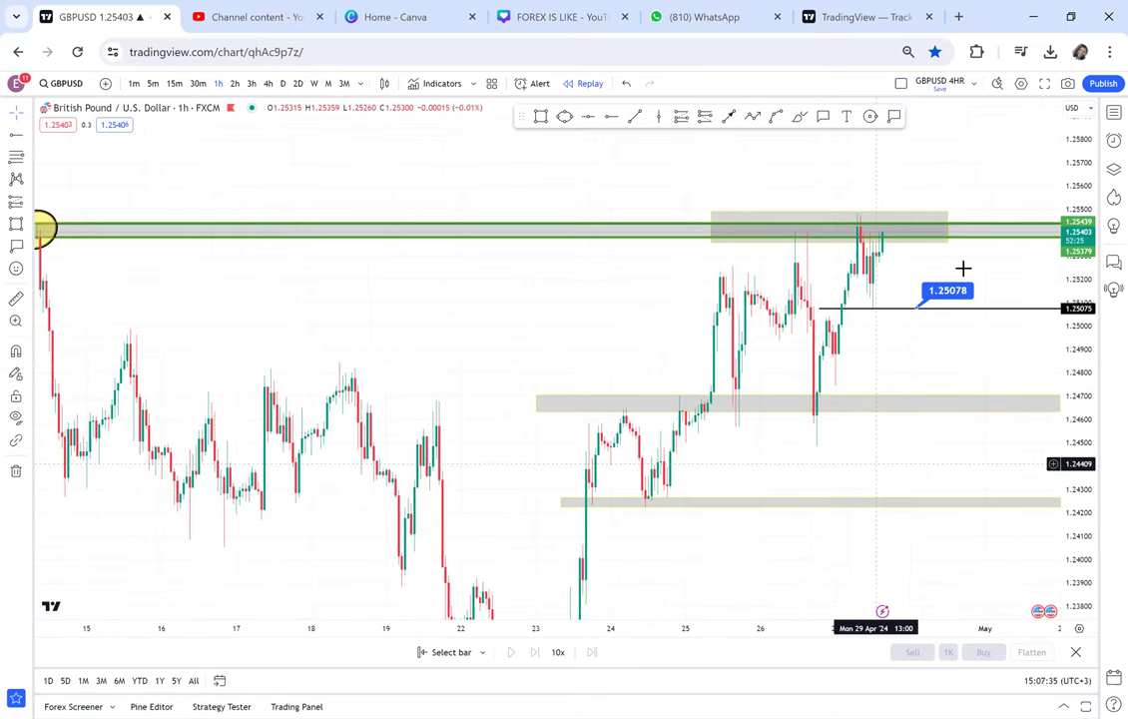
{"action": "scroll", "coordinate": [962, 267], "scroll_direction": "down", "scroll_amount": 1}
{"action": "left_click_drag", "start_coordinate": [1088, 205], "coordinate": [1052, 307]}
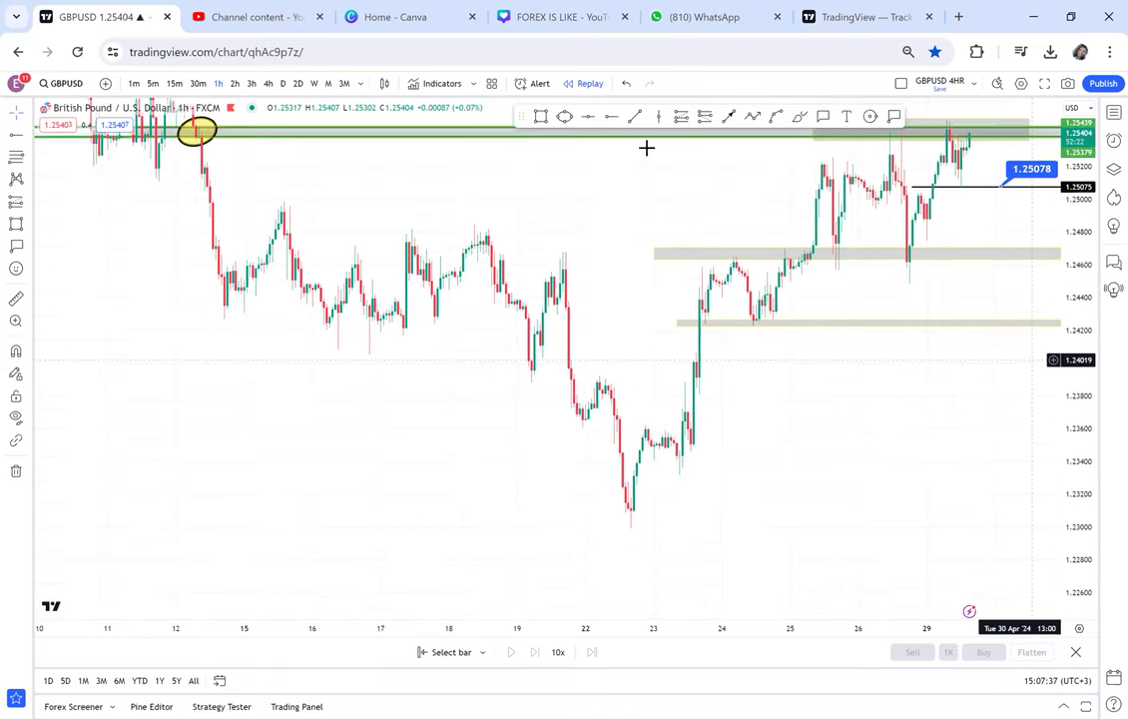
{"action": "left_click", "coordinate": [588, 116]}
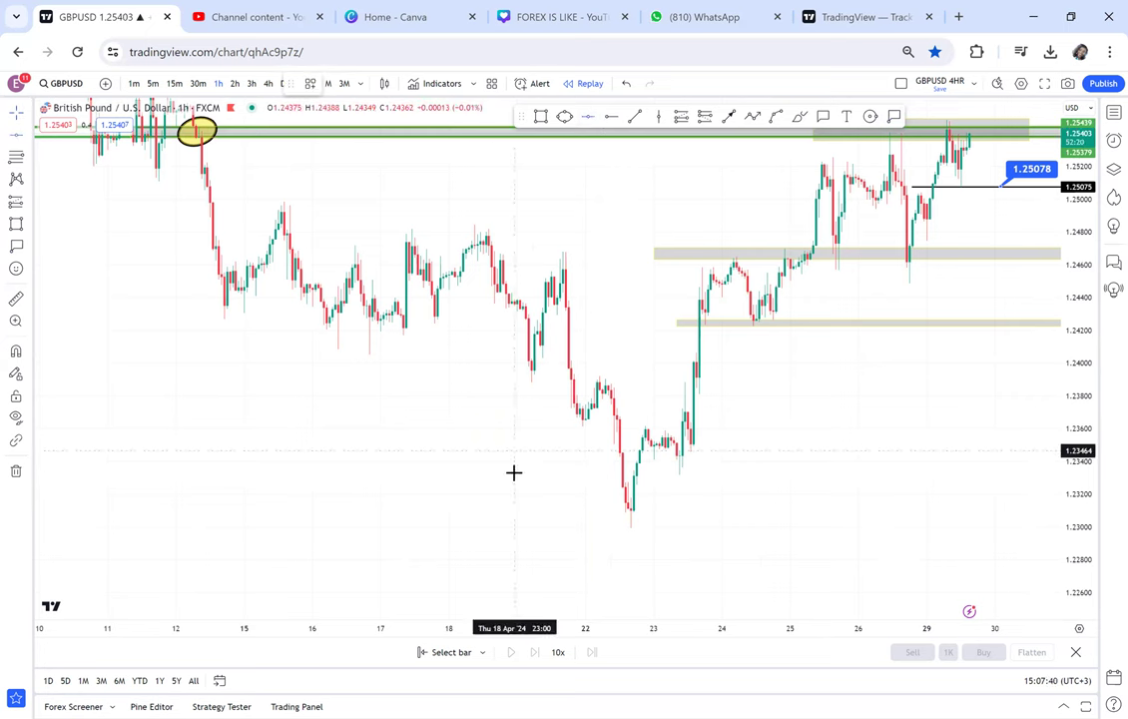
{"action": "left_click", "coordinate": [483, 527]}
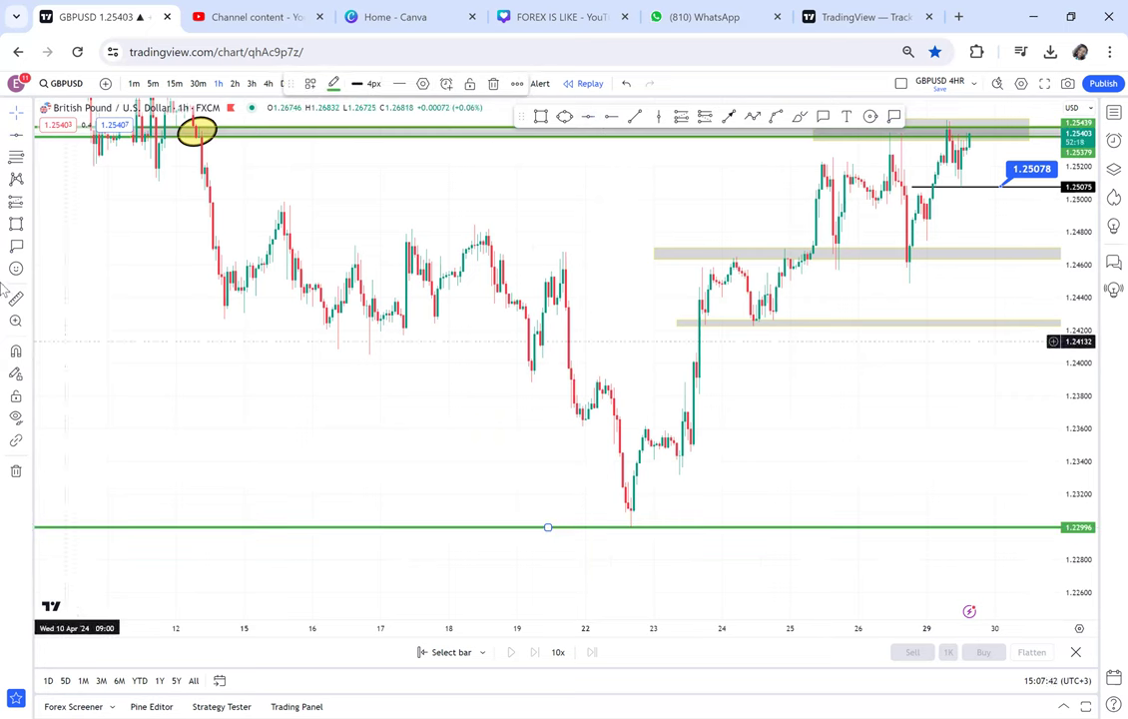
Measure the price distance from the uppermost green line down to the horizontal line at the 22 April low.
{"action": "left_click", "coordinate": [248, 127], "text": "shift"}
{"action": "left_click", "coordinate": [947, 475]}
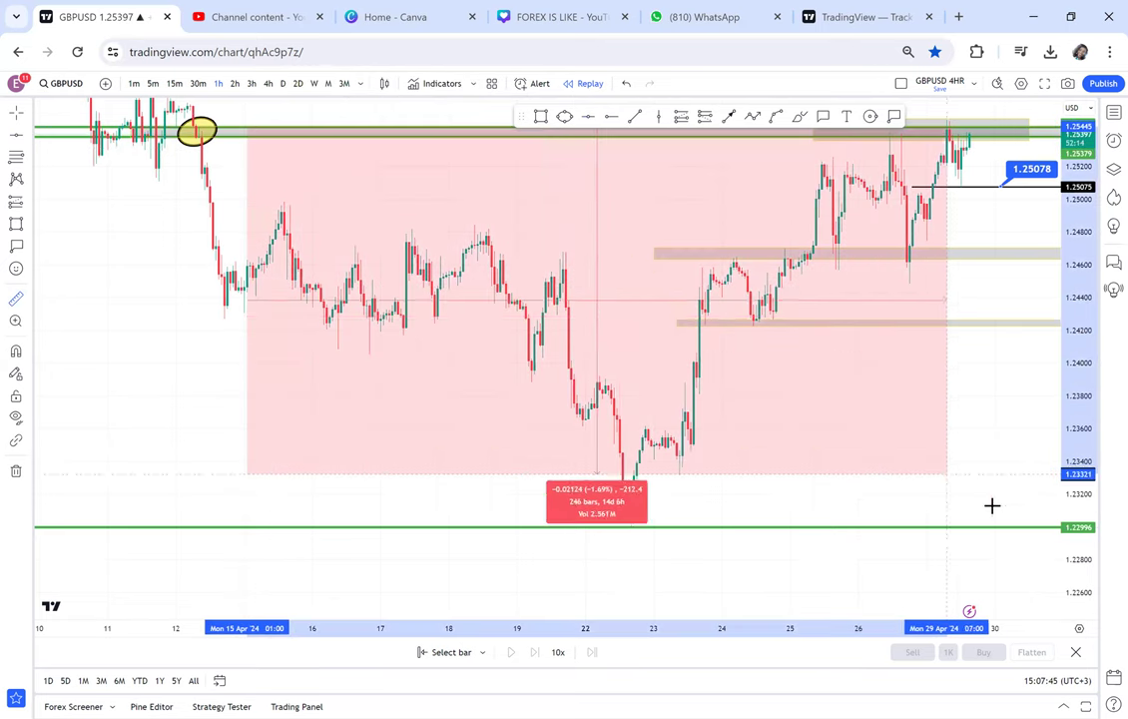
{"action": "left_click", "coordinate": [1026, 526]}
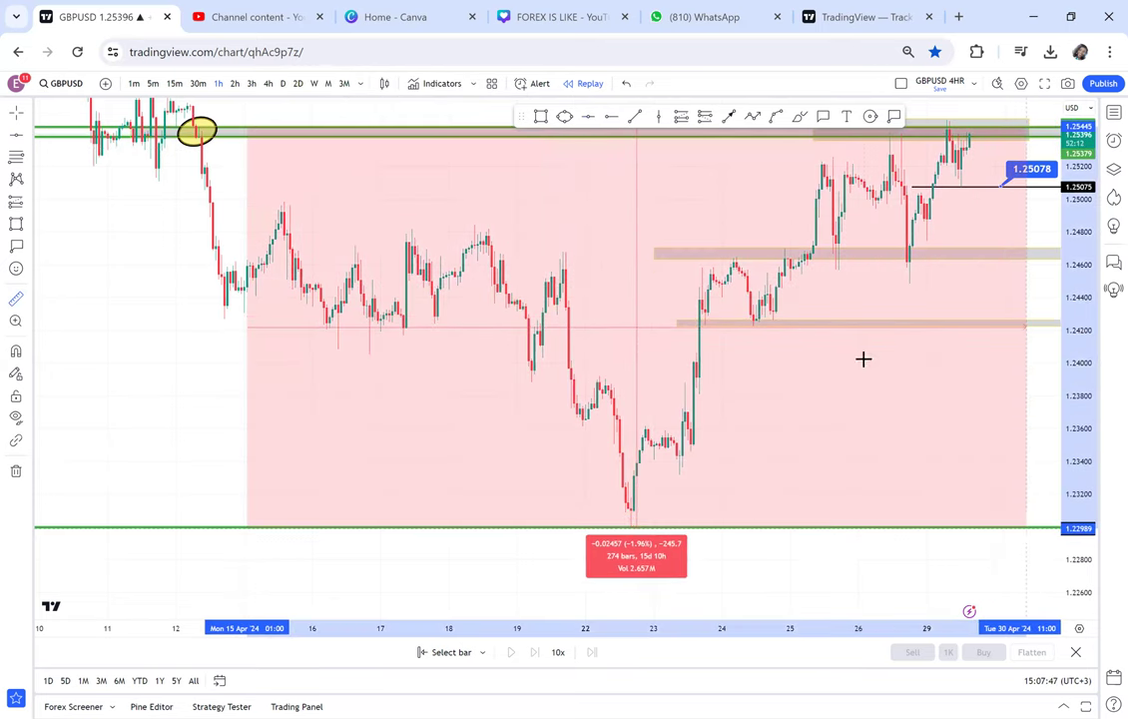
Place a horizontal line through the lowest rectangle near the 24 April low, at 1.24241.
{"action": "left_click", "coordinate": [588, 116]}
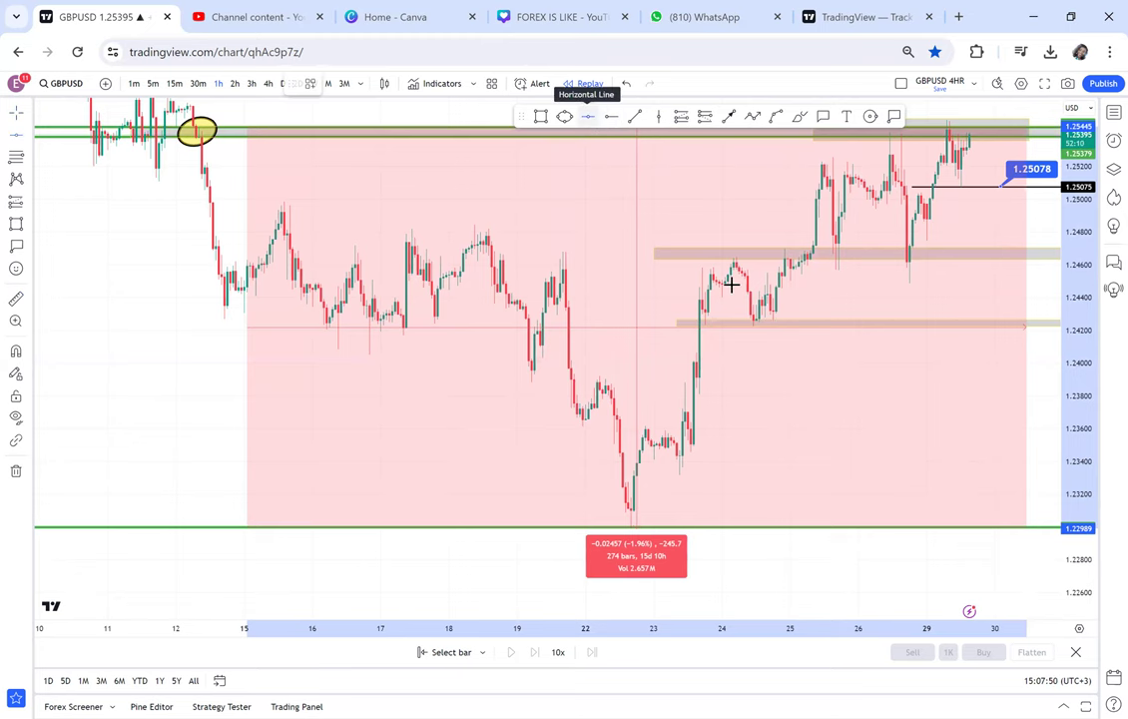
{"action": "left_click", "coordinate": [757, 324]}
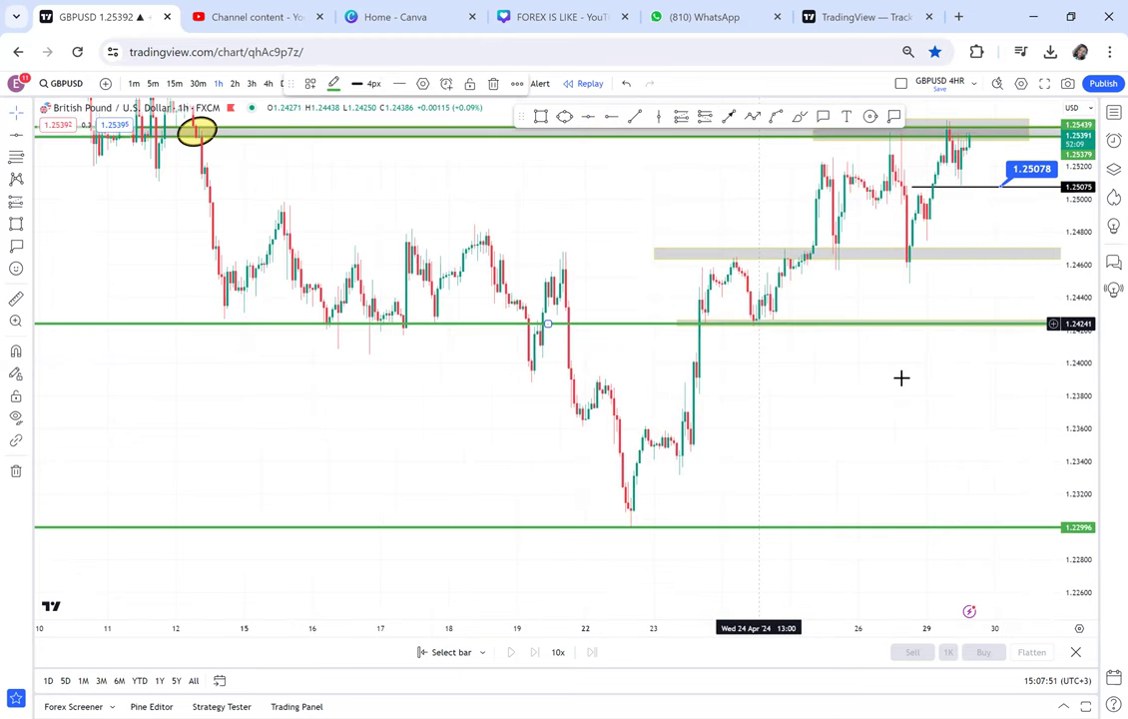
{"action": "left_click_drag", "start_coordinate": [814, 397], "coordinate": [629, 413]}
{"action": "scroll", "coordinate": [1016, 464], "scroll_direction": "up", "scroll_amount": 1}
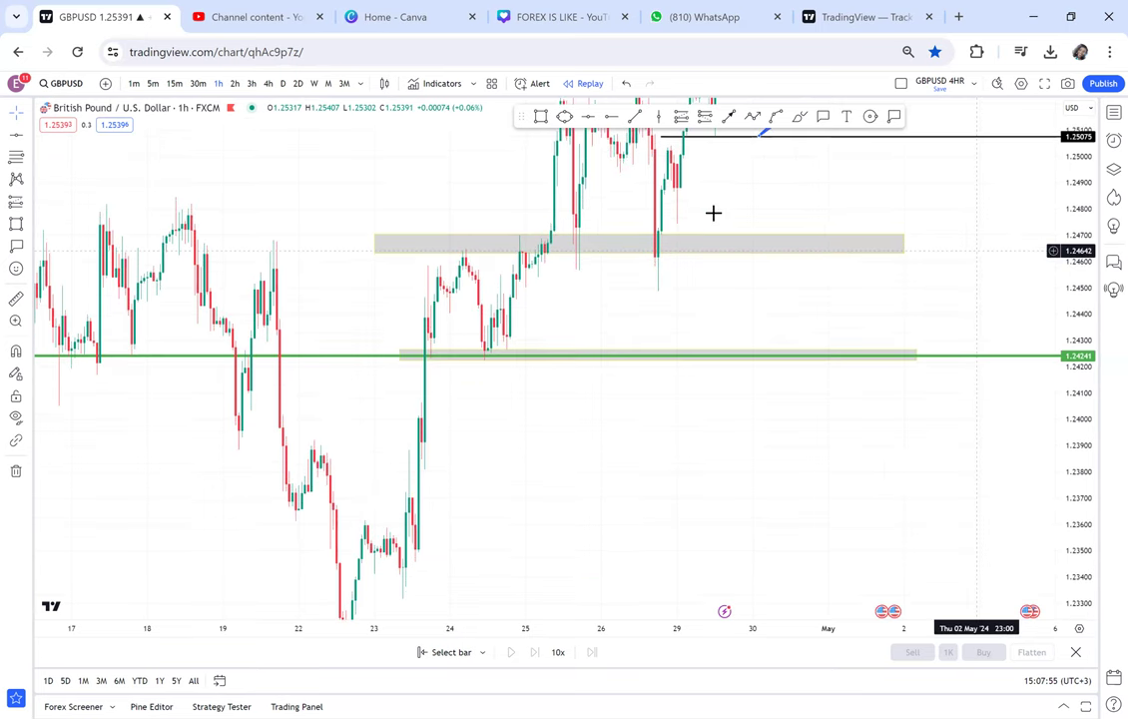
Add a text label reading NECKLINE just below the horizontal line through the lowest rectangle, near 25 April.
{"action": "left_click", "coordinate": [845, 118]}
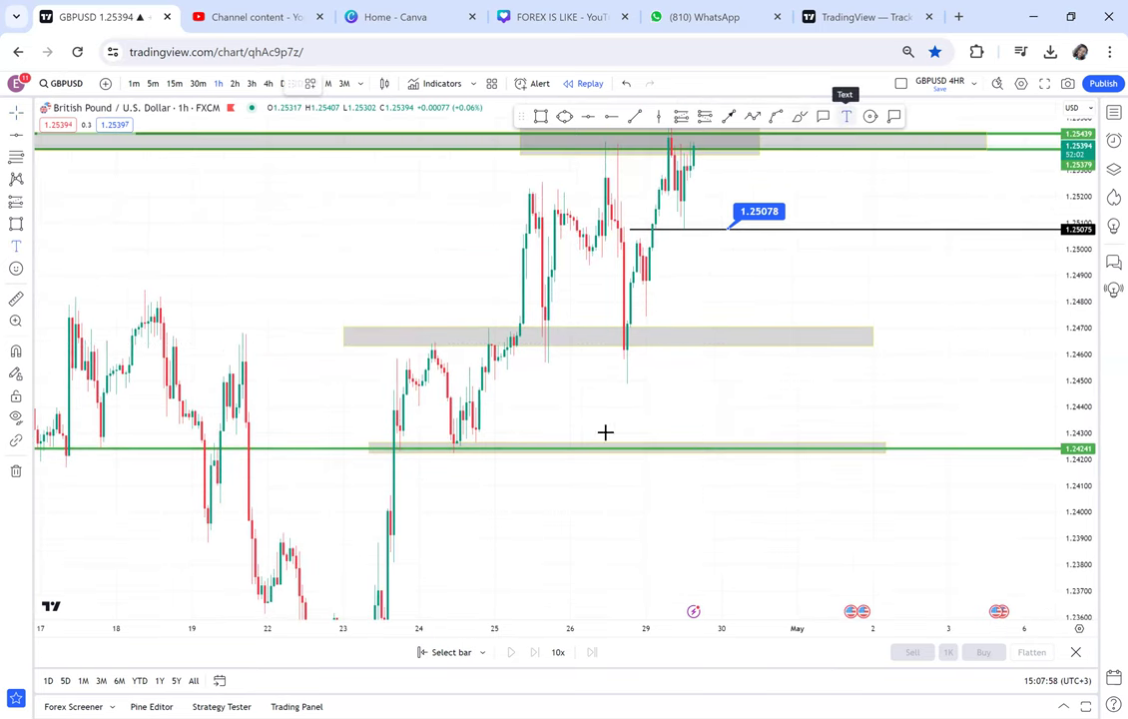
{"action": "left_click", "coordinate": [536, 460]}
{"action": "type", "text": "NEC"}
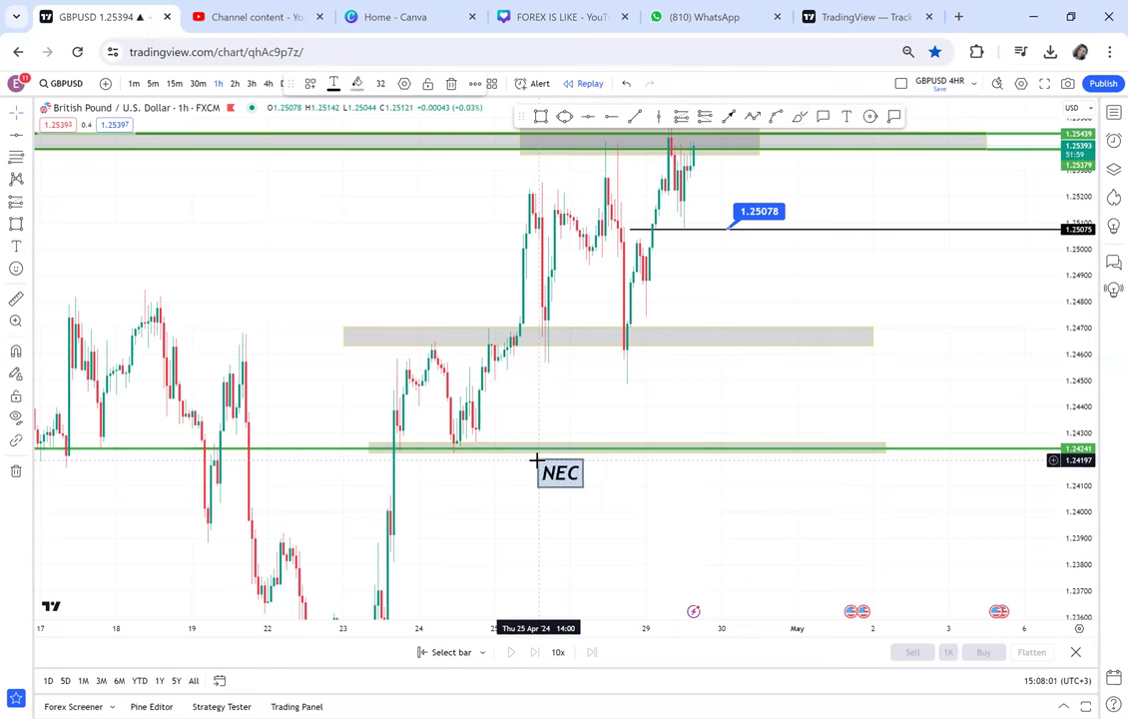
{"action": "type", "text": "KLINE"}
{"action": "left_click", "coordinate": [738, 402]}
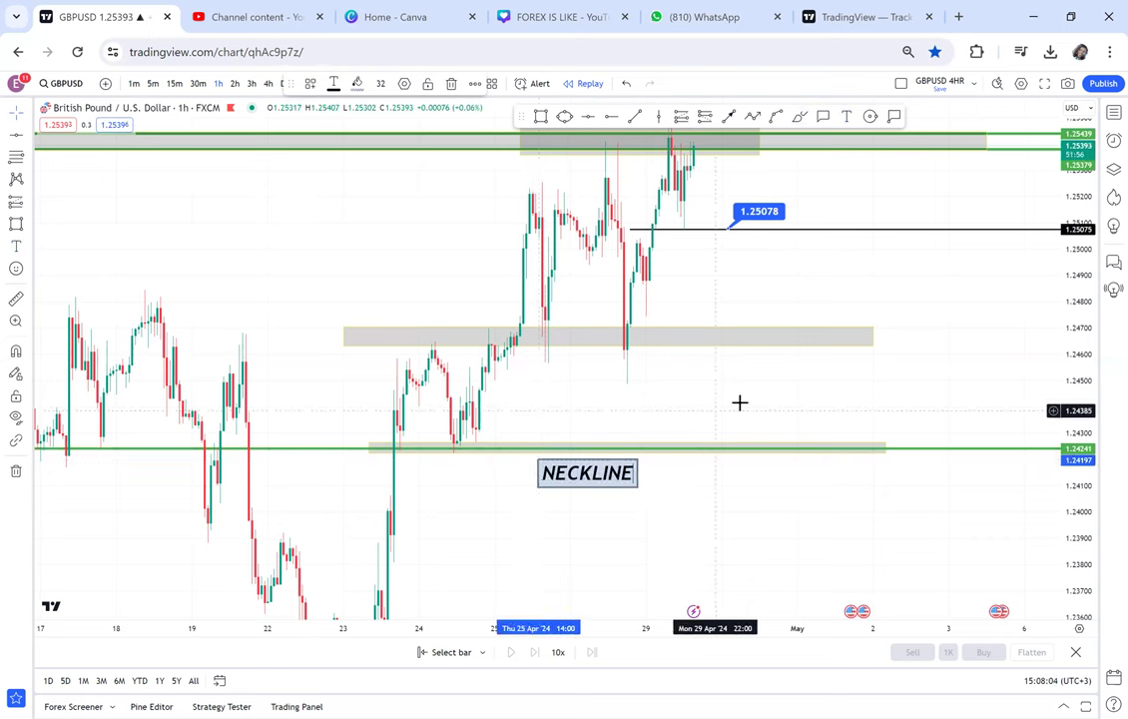
Place a horizontal ray at 1.25258 starting from the 29 April 08:00 candle, below the upper zone.
{"action": "scroll", "coordinate": [740, 402], "scroll_direction": "up", "scroll_amount": 1}
{"action": "scroll", "coordinate": [754, 426], "scroll_direction": "up", "scroll_amount": 1}
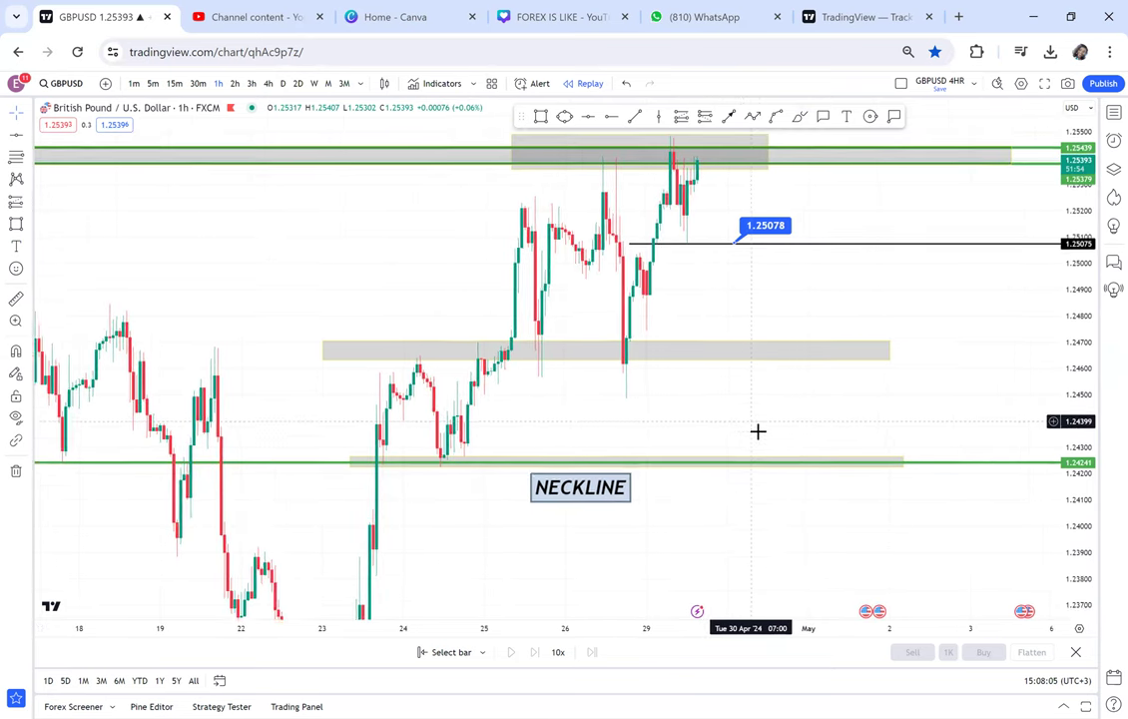
{"action": "scroll", "coordinate": [879, 242], "scroll_direction": "up", "scroll_amount": 1}
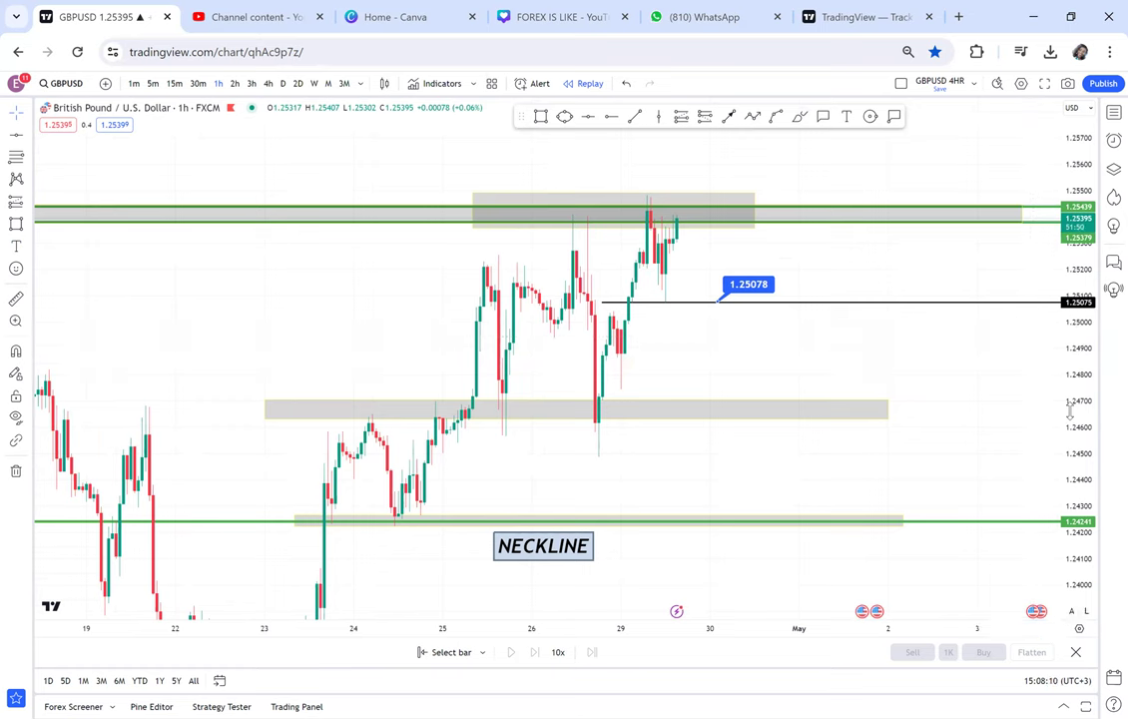
{"action": "left_click_drag", "start_coordinate": [1070, 412], "coordinate": [1017, 276]}
{"action": "left_click_drag", "start_coordinate": [877, 236], "coordinate": [889, 309]}
{"action": "scroll", "coordinate": [889, 309], "scroll_direction": "up", "scroll_amount": 1}
{"action": "scroll", "coordinate": [849, 319], "scroll_direction": "up", "scroll_amount": 1}
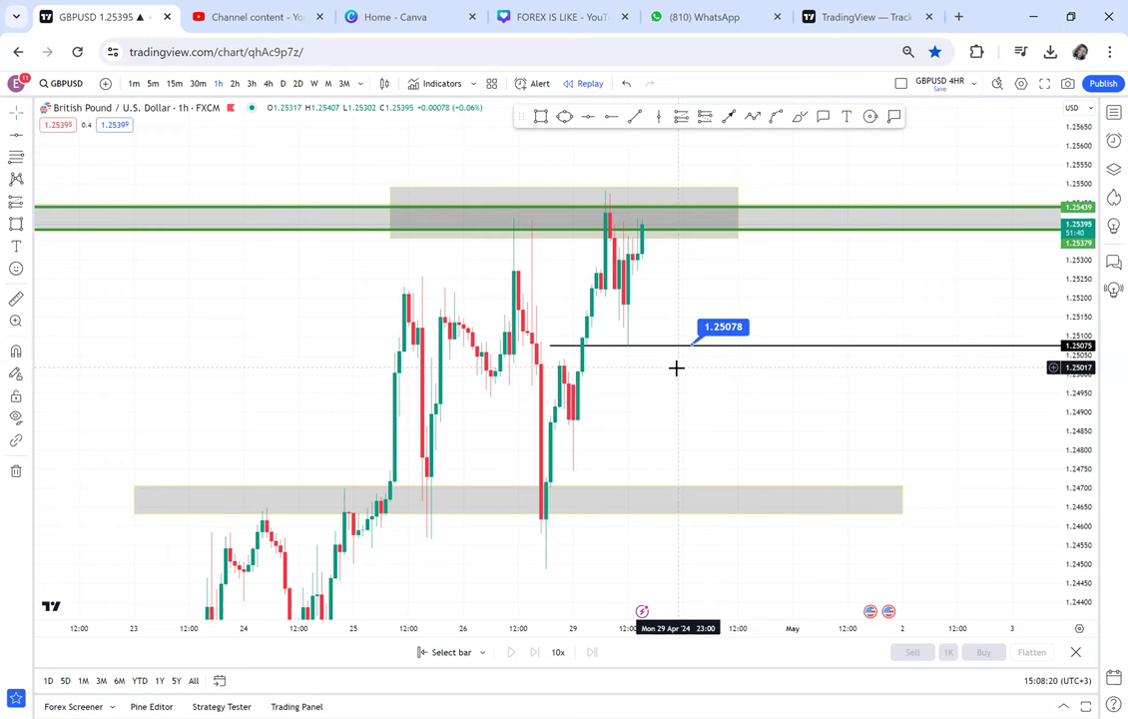
{"action": "left_click", "coordinate": [611, 117]}
{"action": "left_click", "coordinate": [612, 276]}
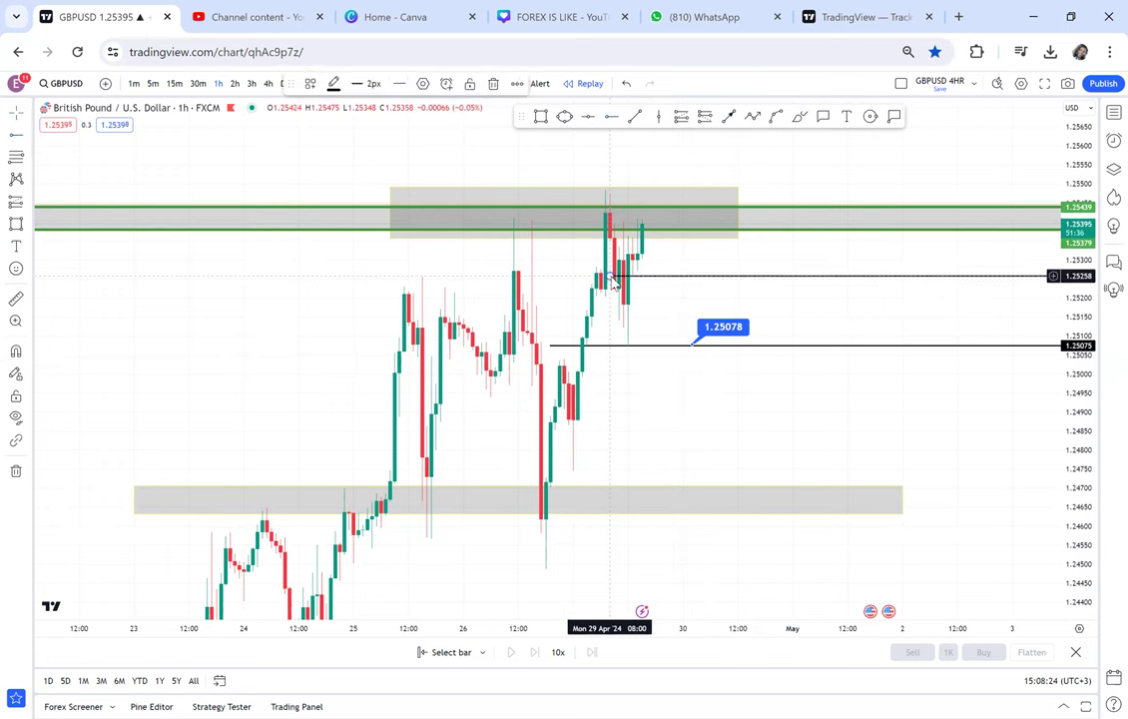
Check the marked levels on the 2-hour timeframe and return to the 1-hour timeframe.
{"action": "left_click", "coordinate": [238, 86]}
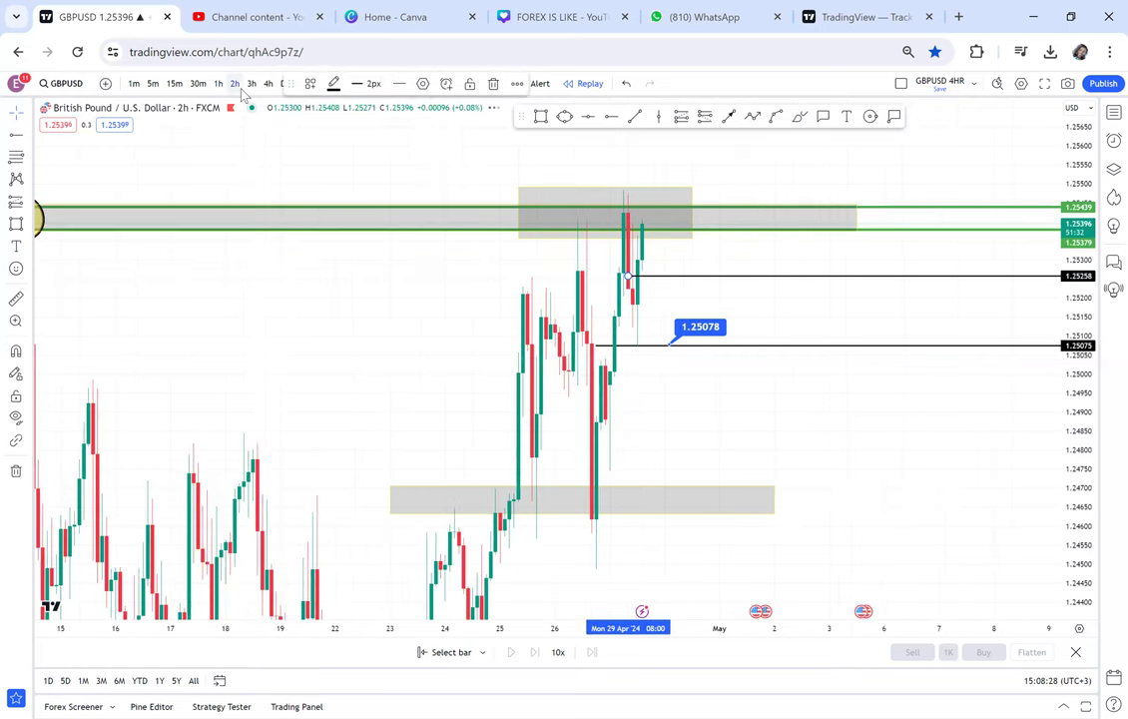
{"action": "left_click", "coordinate": [219, 86]}
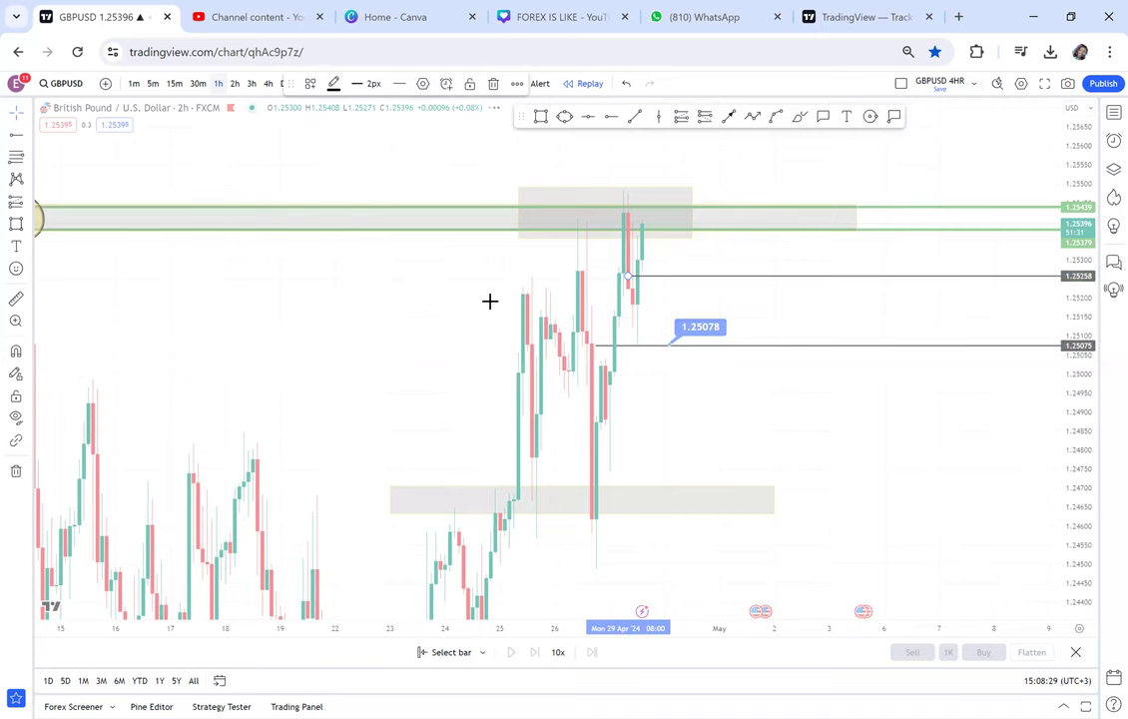
{"action": "scroll", "coordinate": [488, 299], "scroll_direction": "up", "scroll_amount": 3}
{"action": "scroll", "coordinate": [490, 300], "scroll_direction": "up", "scroll_amount": 1}
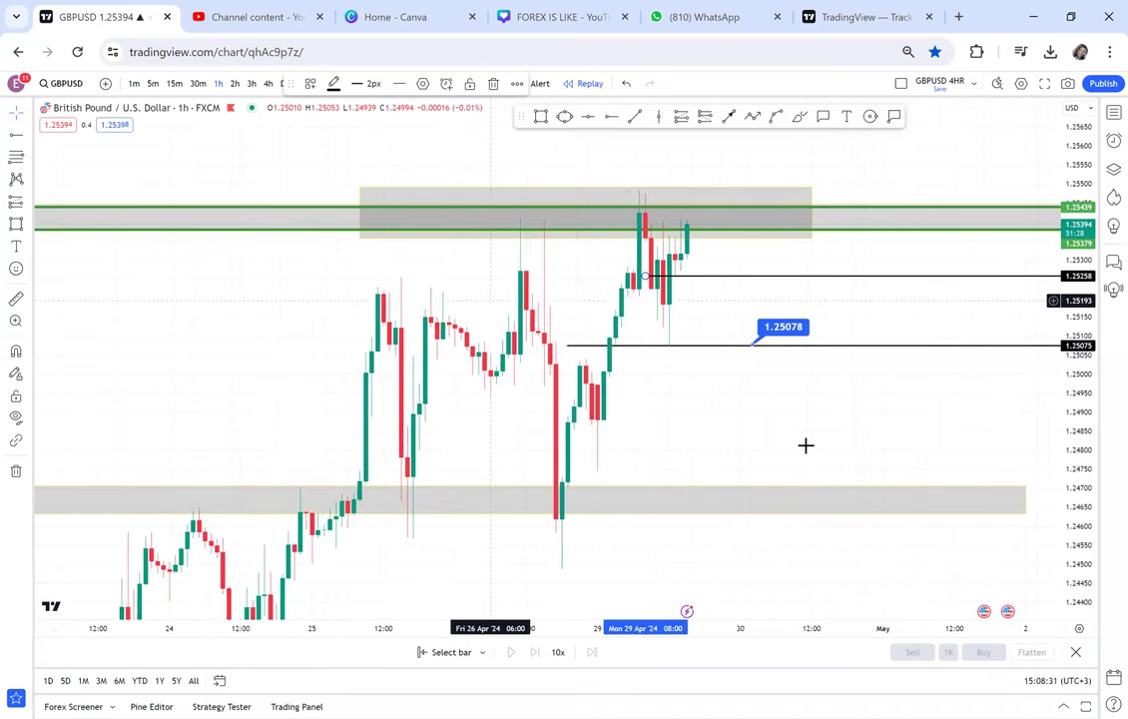
Measure the price distance from the top of the latest candle down to the upper black ray.
{"action": "left_click", "coordinate": [805, 445]}
{"action": "mouse_move", "coordinate": [798, 442]}
{"action": "left_mouse_down"}
{"action": "mouse_move", "coordinate": [662, 424]}
{"action": "mouse_move", "coordinate": [655, 482]}
{"action": "left_mouse_up"}
{"action": "scroll", "coordinate": [651, 482], "scroll_direction": "up", "scroll_amount": 1}
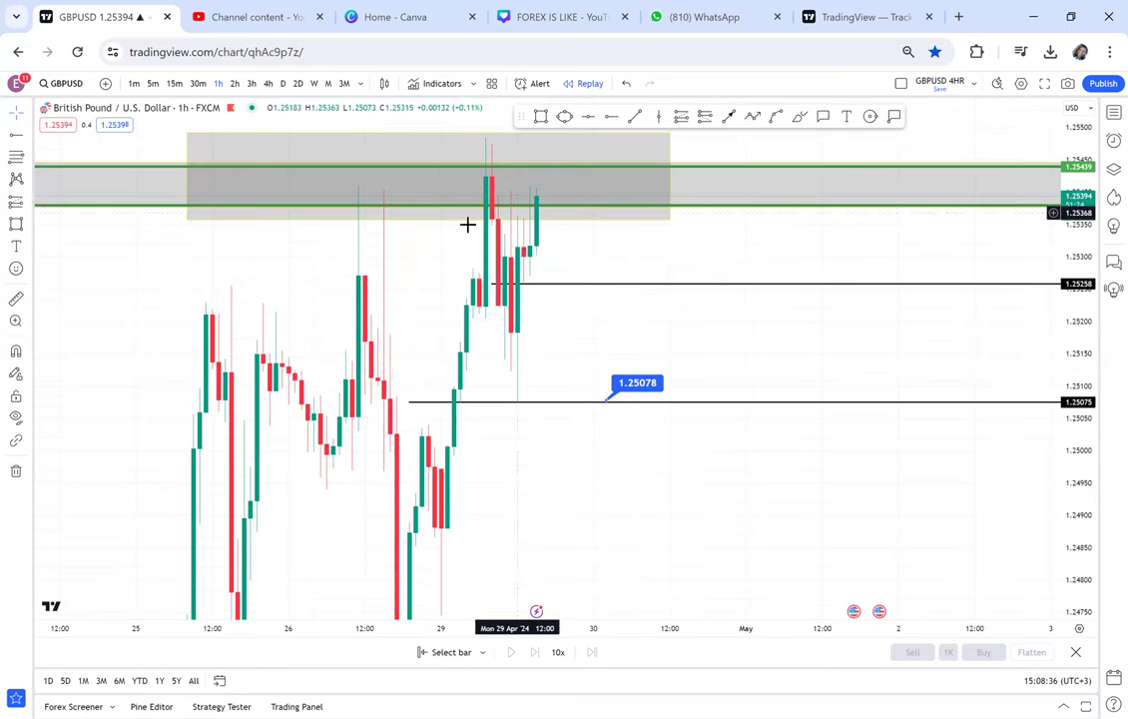
{"action": "left_click", "coordinate": [16, 298]}
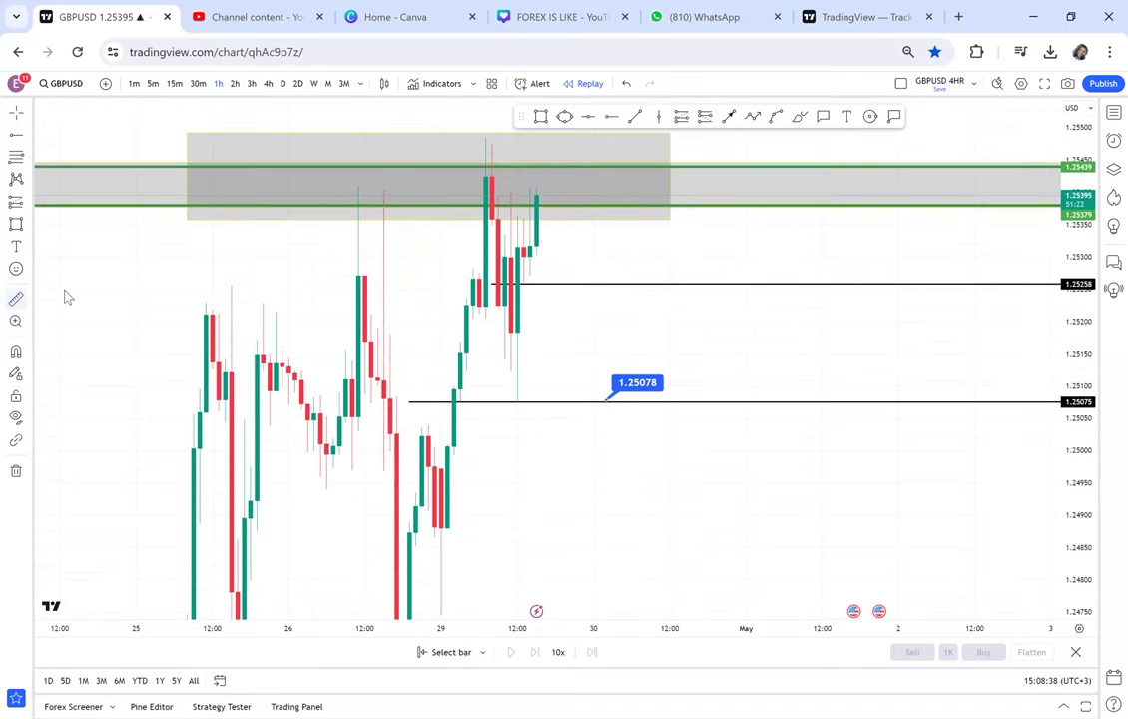
{"action": "left_click", "coordinate": [543, 193]}
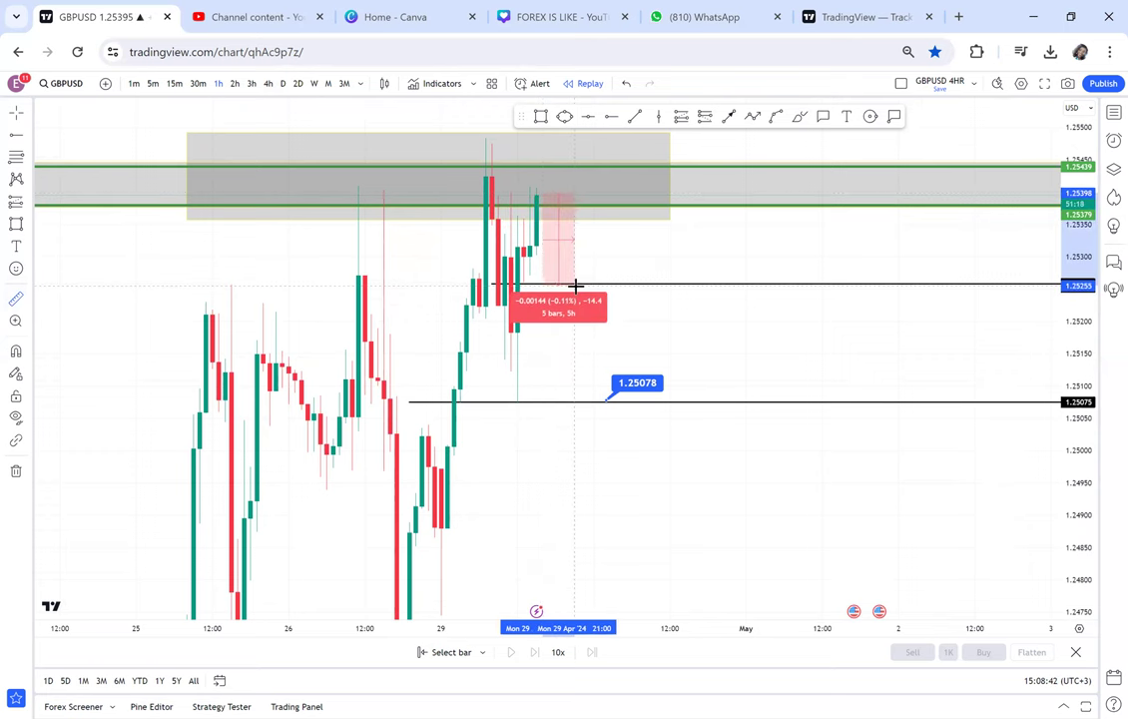
{"action": "left_click", "coordinate": [600, 294]}
Examine the latest 1-hour candles between the upper grey zone and the two black rays.
{"action": "scroll", "coordinate": [688, 250], "scroll_direction": "up", "scroll_amount": 1}
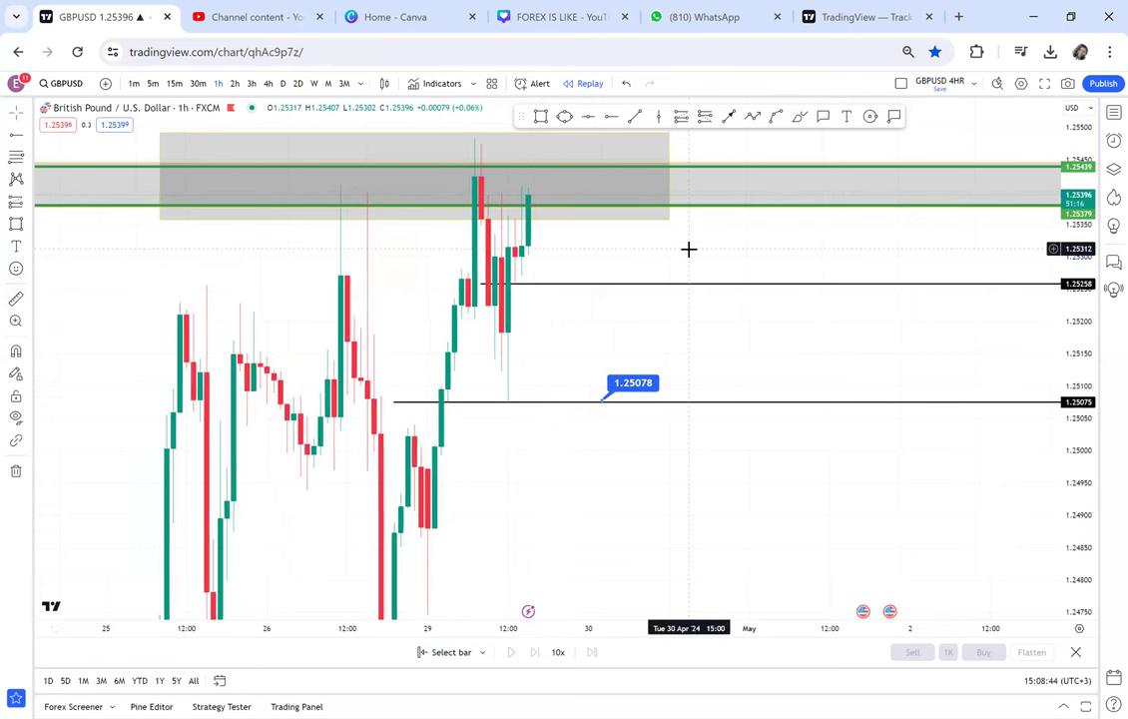
{"action": "left_click_drag", "start_coordinate": [696, 249], "coordinate": [812, 261]}
{"action": "scroll", "coordinate": [813, 262], "scroll_direction": "down", "scroll_amount": 1}
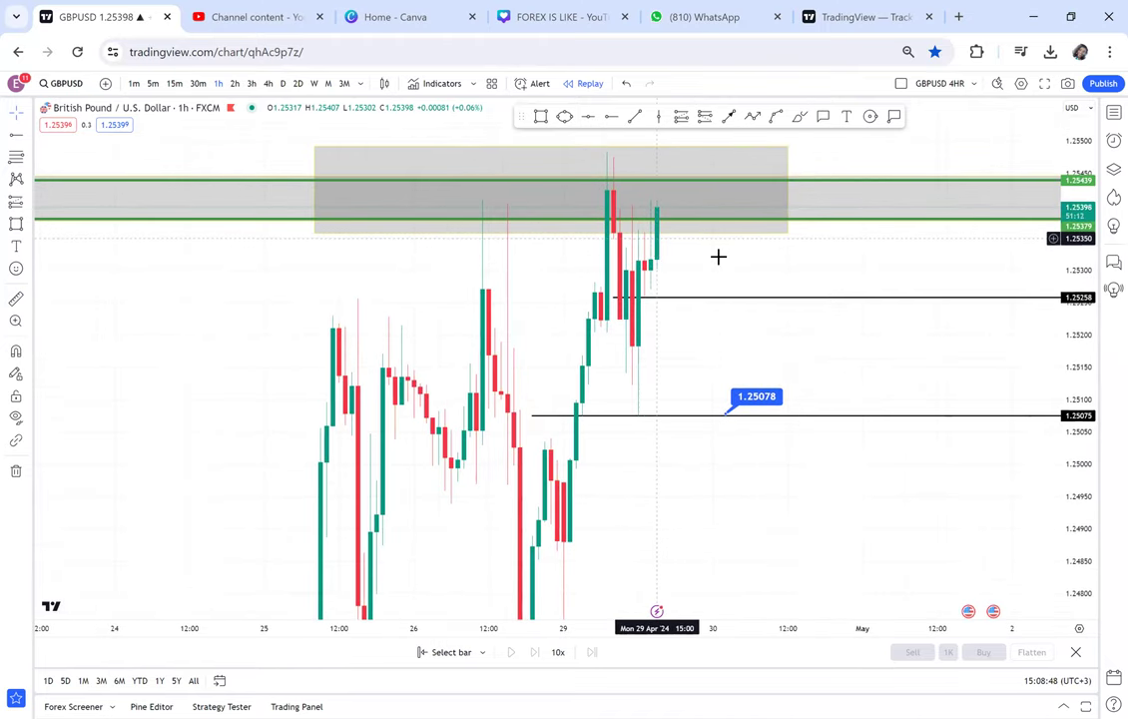
{"action": "scroll", "coordinate": [767, 272], "scroll_direction": "up", "scroll_amount": 1}
{"action": "scroll", "coordinate": [779, 264], "scroll_direction": "up", "scroll_amount": 1}
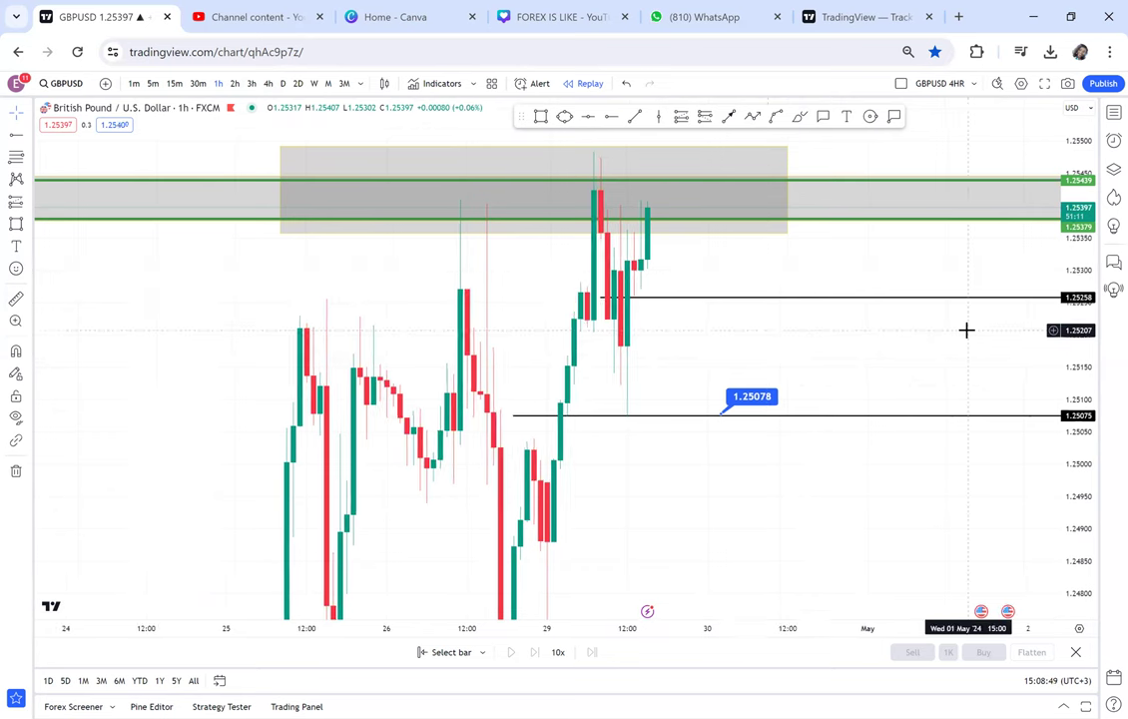
{"action": "scroll", "coordinate": [799, 303], "scroll_direction": "down", "scroll_amount": 1}
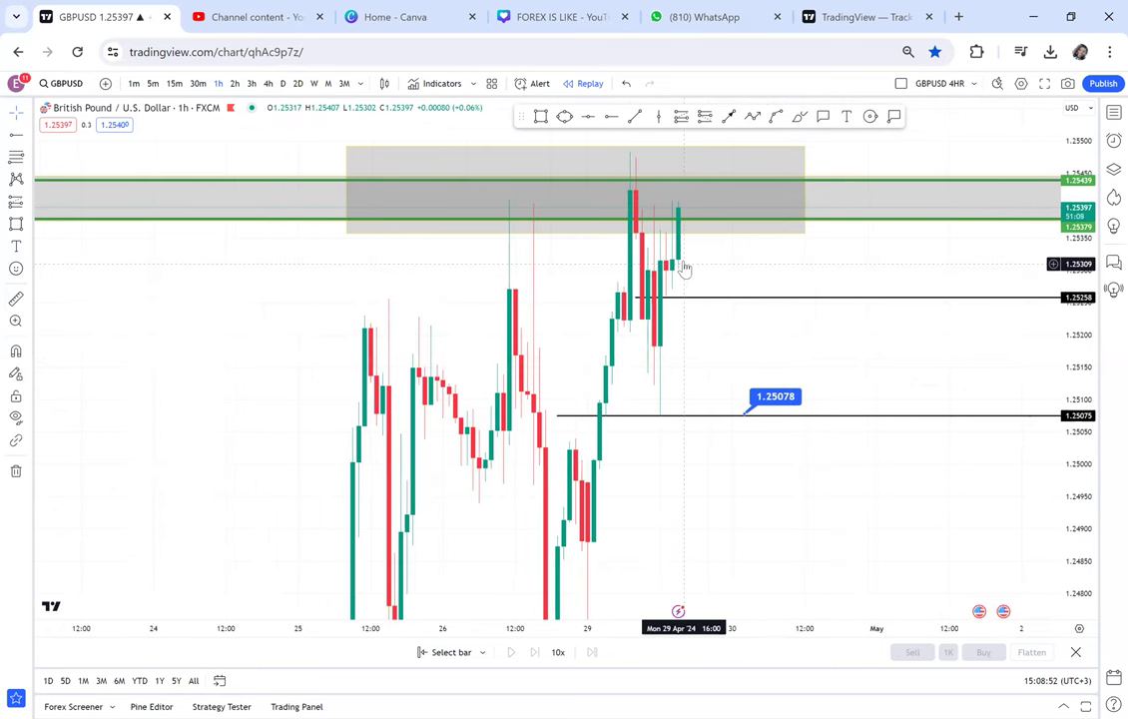
{"action": "left_click_drag", "start_coordinate": [751, 271], "coordinate": [690, 298]}
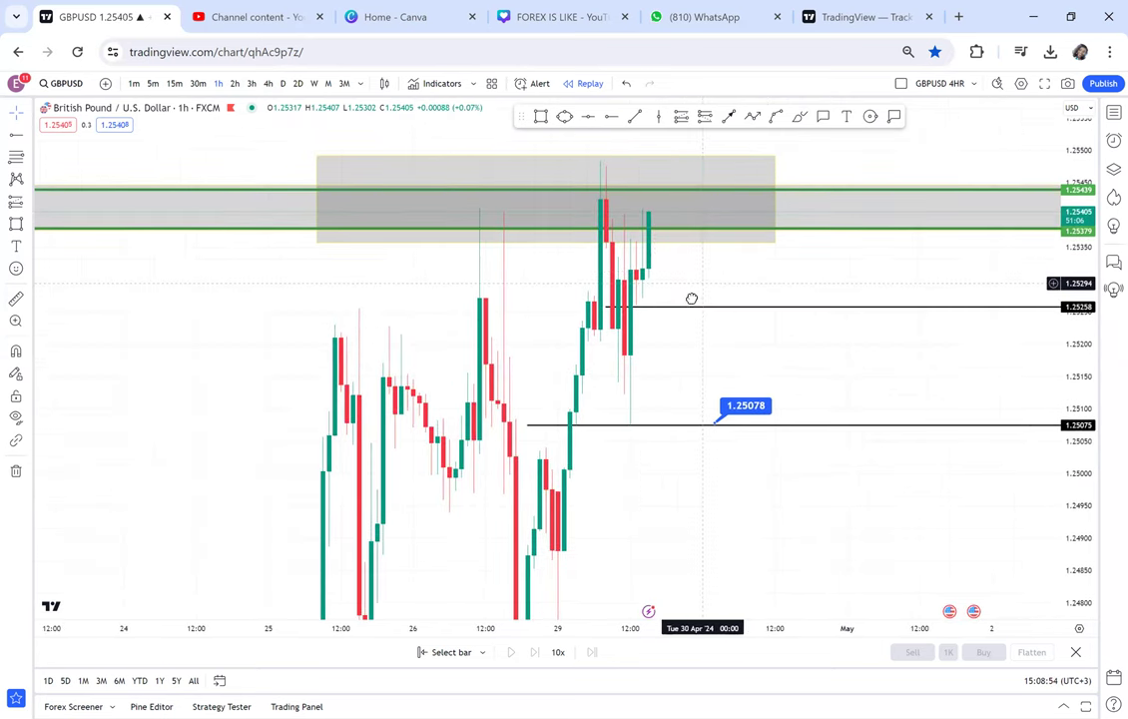
{"action": "scroll", "coordinate": [901, 311], "scroll_direction": "down", "scroll_amount": 1}
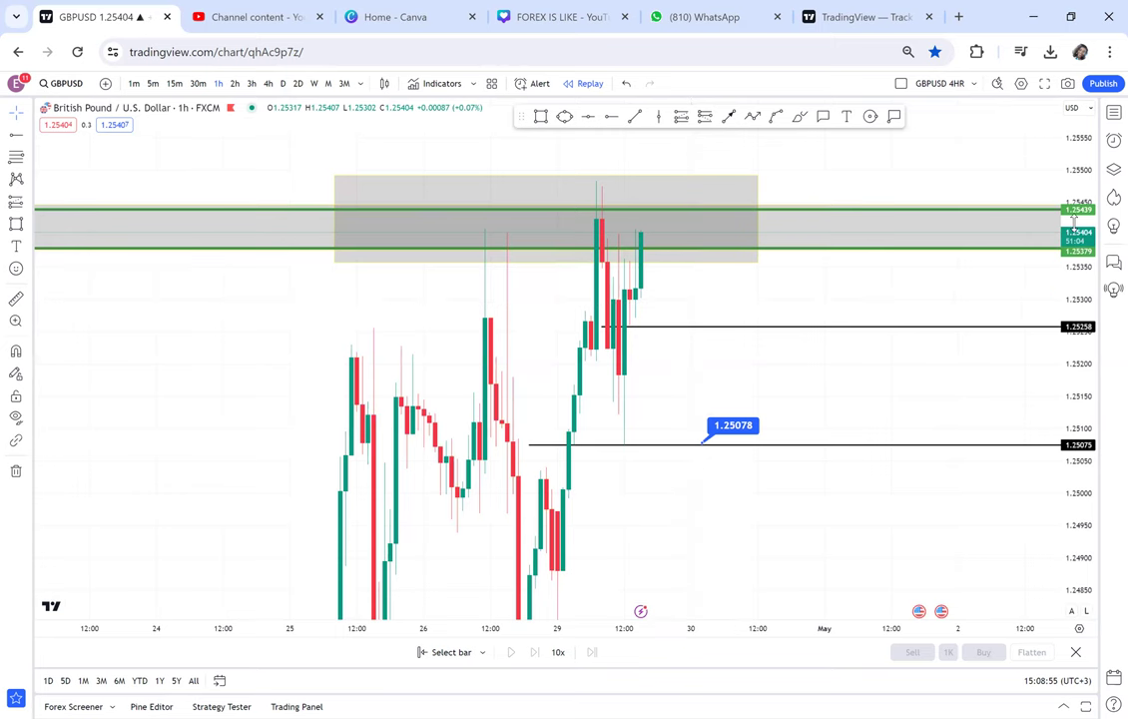
Add a price label on the upper black ray just after the latest candles and adjust it to 1.25251.
{"action": "left_click_drag", "start_coordinate": [1027, 331], "coordinate": [997, 413]}
{"action": "scroll", "coordinate": [871, 358], "scroll_direction": "down", "scroll_amount": 1}
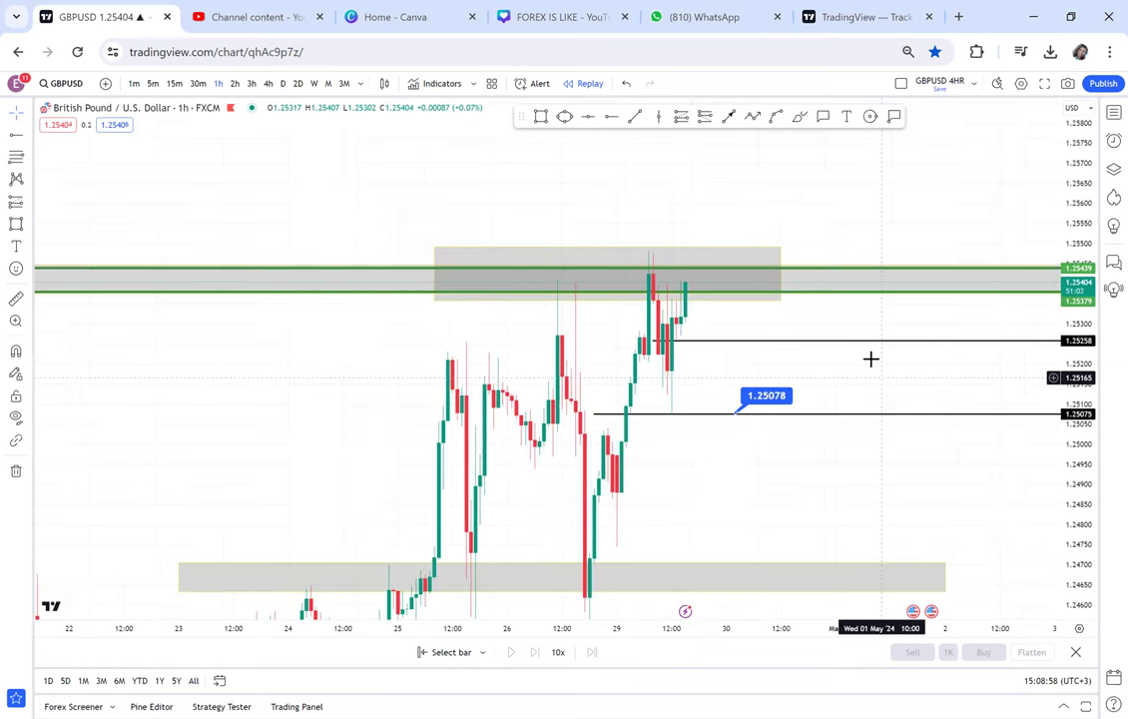
{"action": "left_click", "coordinate": [896, 117]}
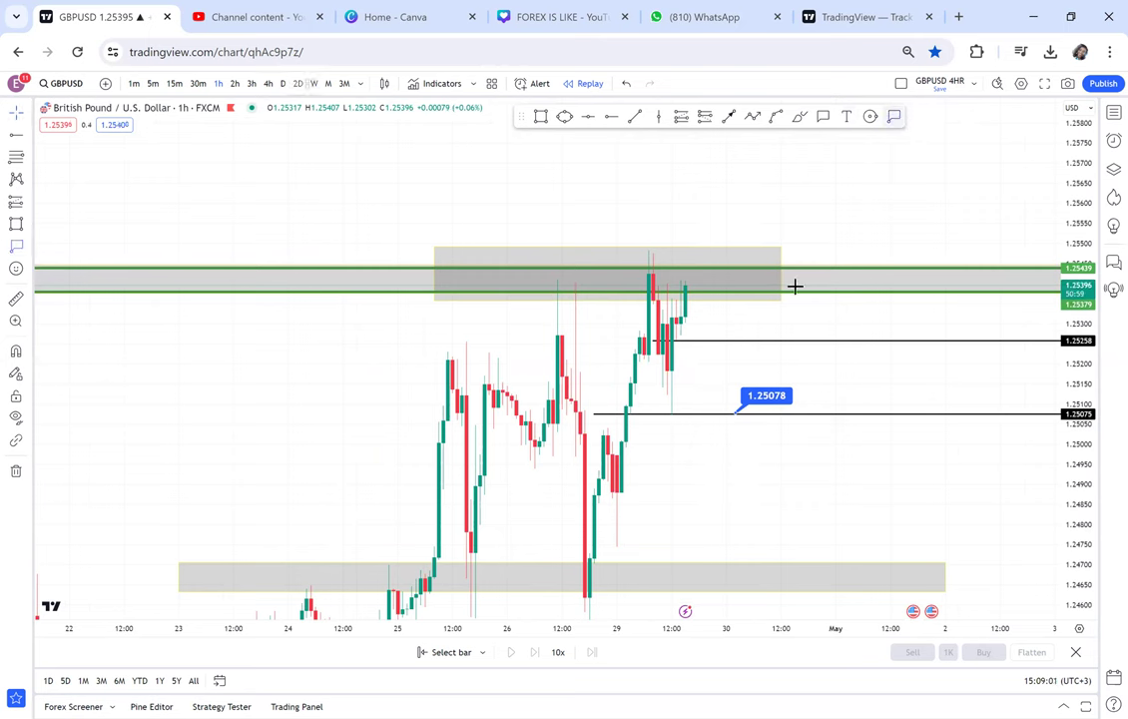
{"action": "left_click", "coordinate": [728, 340]}
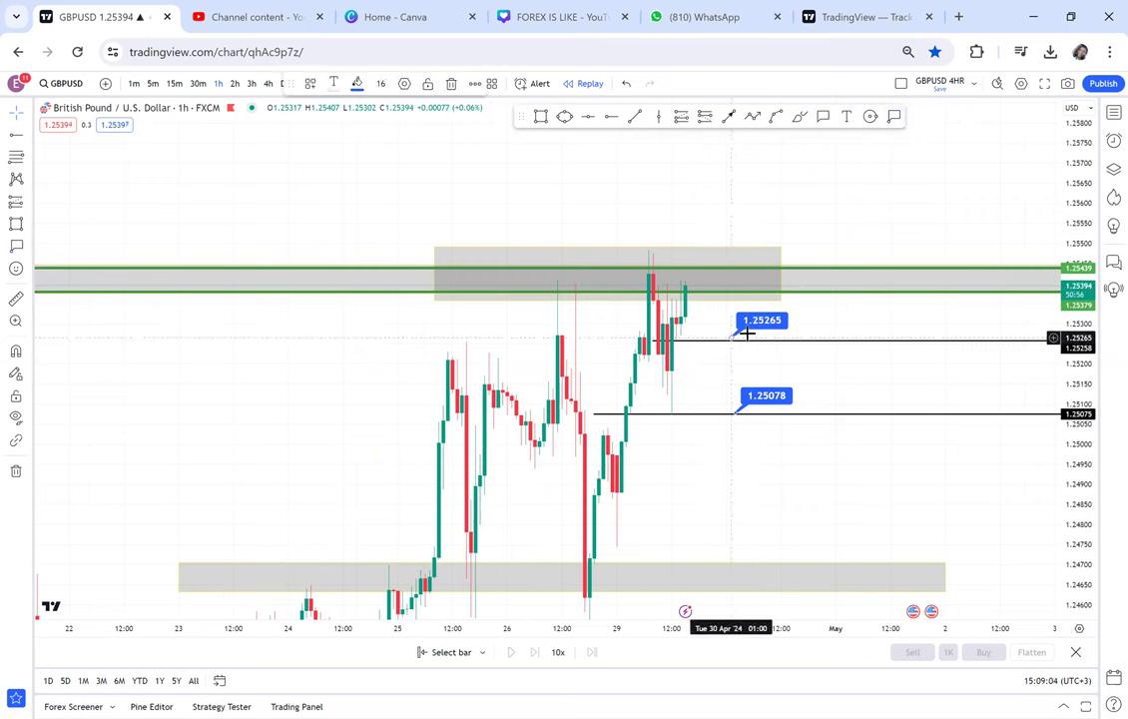
{"action": "mouse_move", "coordinate": [761, 330]}
{"action": "left_mouse_down"}
{"action": "mouse_move", "coordinate": [754, 324]}
{"action": "mouse_move", "coordinate": [763, 335]}
{"action": "left_mouse_up"}
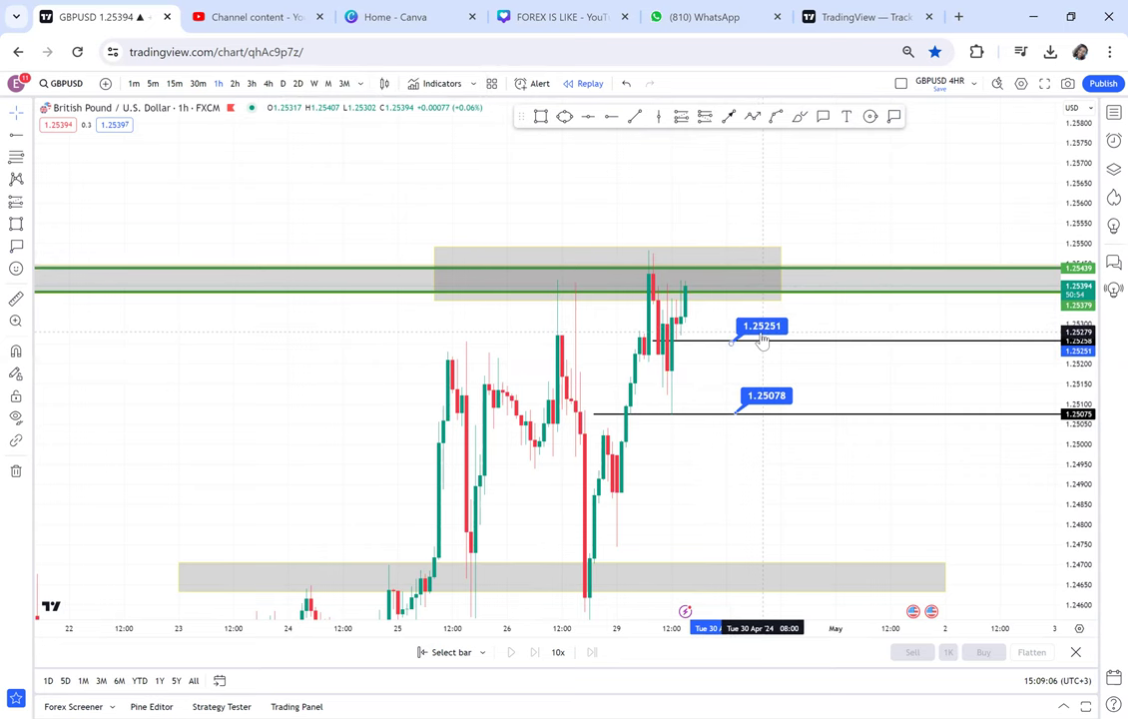
Shift the lower black horizontal ray slightly down to 1.25071.
{"action": "scroll", "coordinate": [863, 296], "scroll_direction": "up", "scroll_amount": 3}
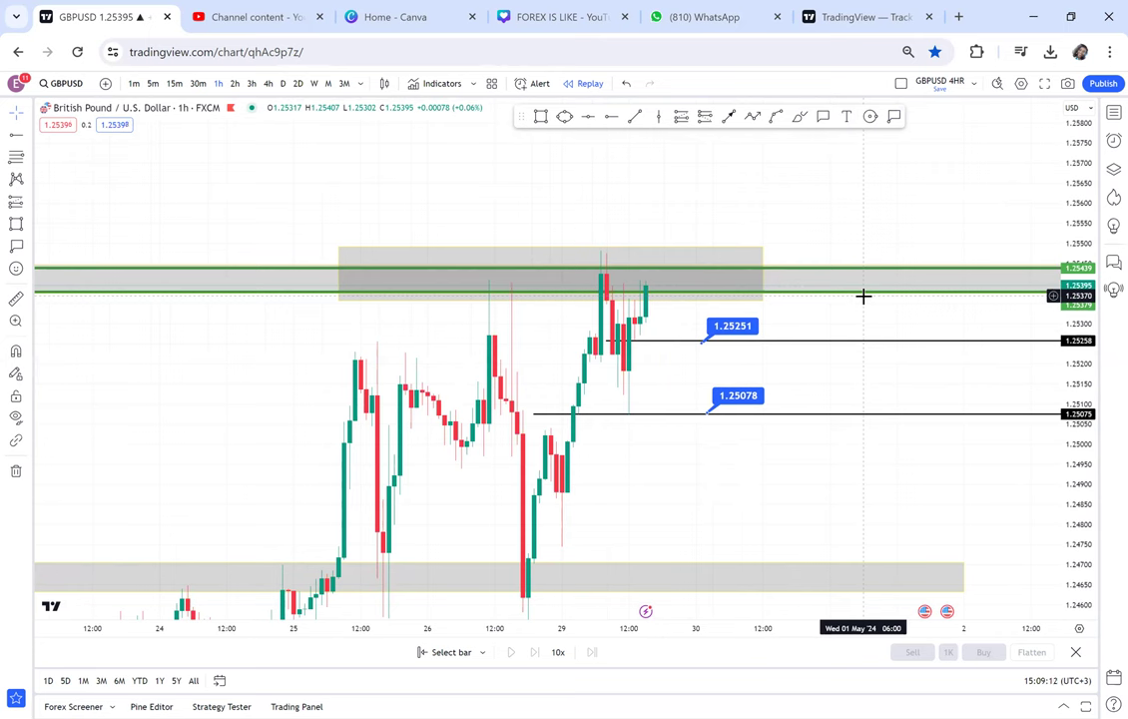
{"action": "left_click_drag", "start_coordinate": [857, 413], "coordinate": [918, 275]}
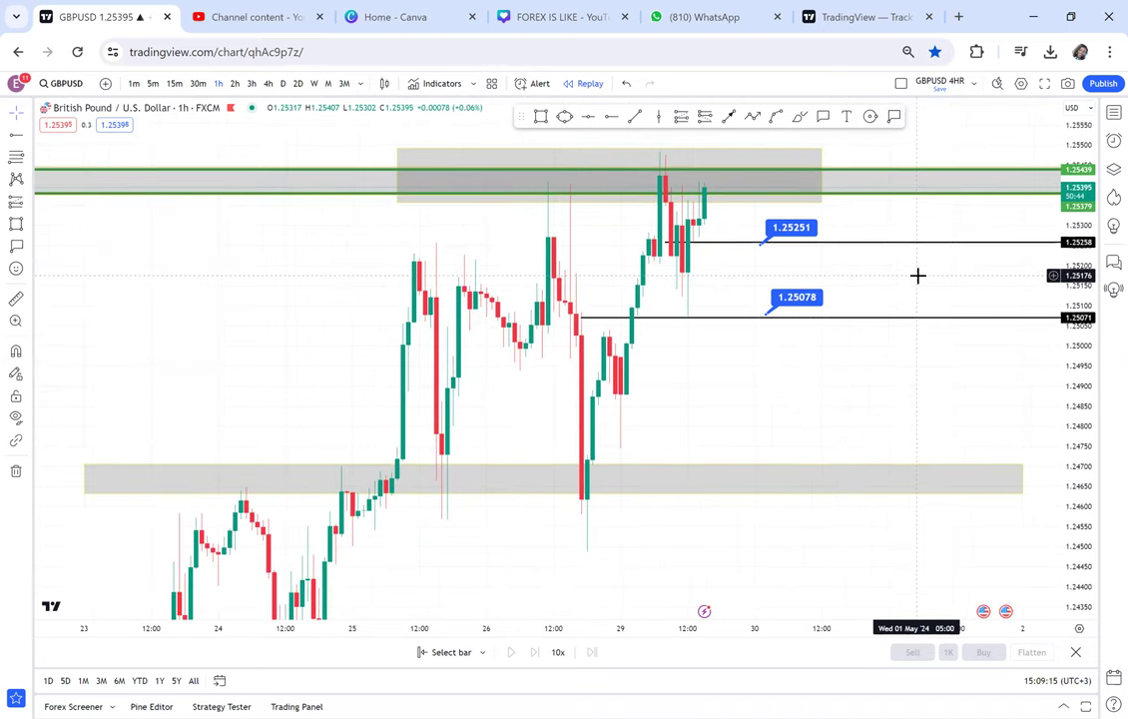
Measure the price distance from the upper black ray down to the green neckline.
{"action": "scroll", "coordinate": [1013, 279], "scroll_direction": "down", "scroll_amount": 1}
{"action": "left_click_drag", "start_coordinate": [1068, 270], "coordinate": [996, 441]}
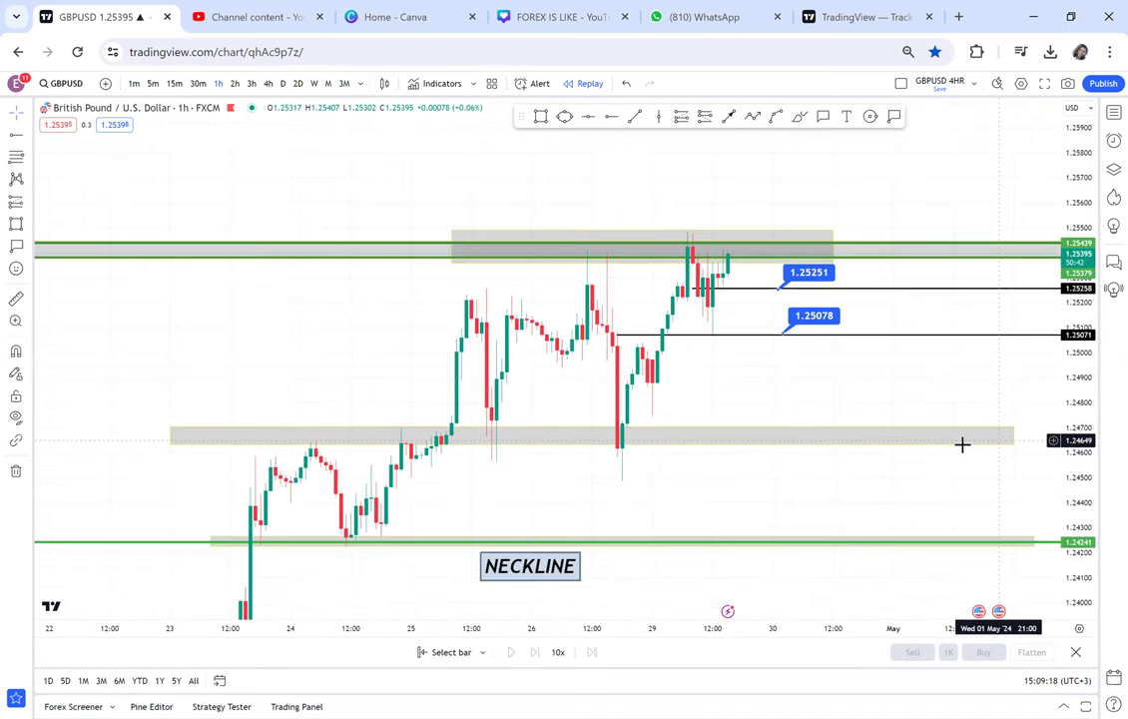
{"action": "left_click", "coordinate": [17, 301]}
{"action": "left_click", "coordinate": [727, 288]}
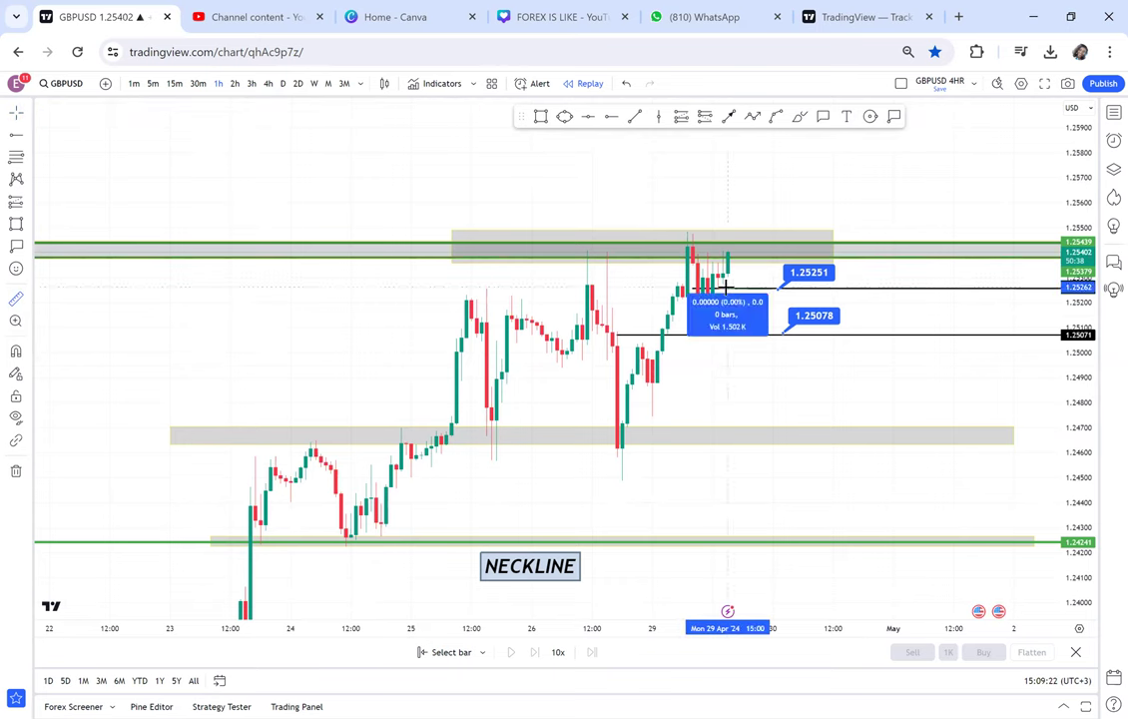
{"action": "left_click", "coordinate": [814, 544]}
{"action": "left_click", "coordinate": [867, 507]}
{"action": "scroll", "coordinate": [866, 507], "scroll_direction": "down", "scroll_amount": 1}
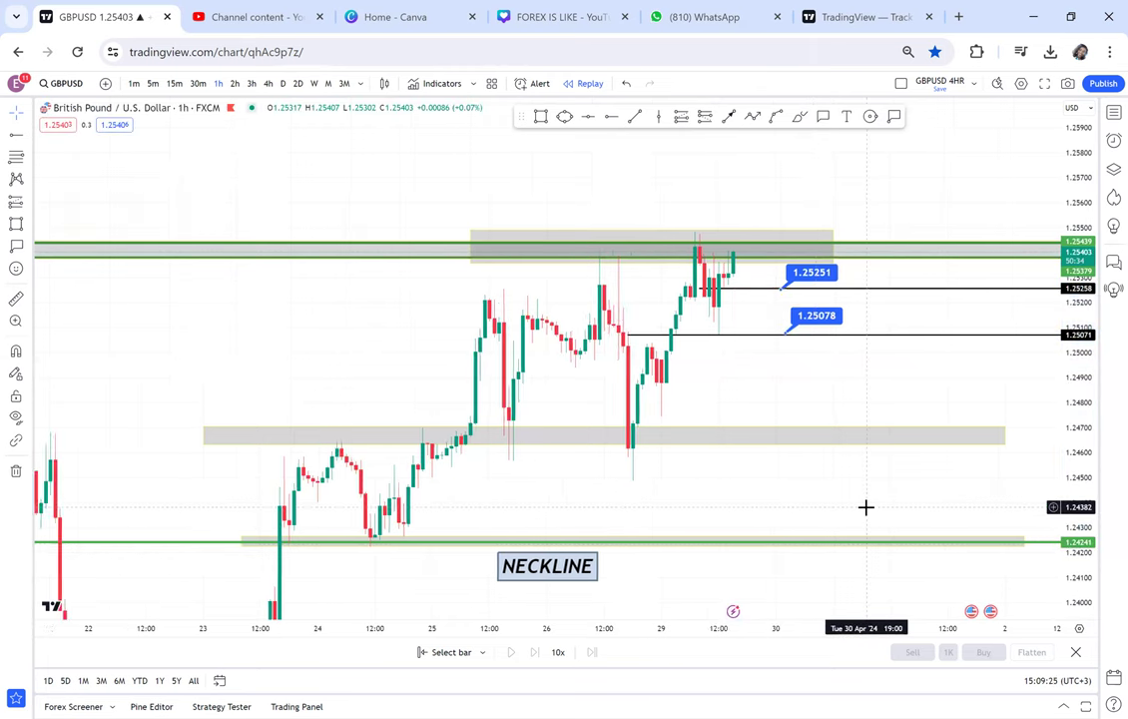
{"action": "scroll", "coordinate": [866, 507], "scroll_direction": "down", "scroll_amount": 1}
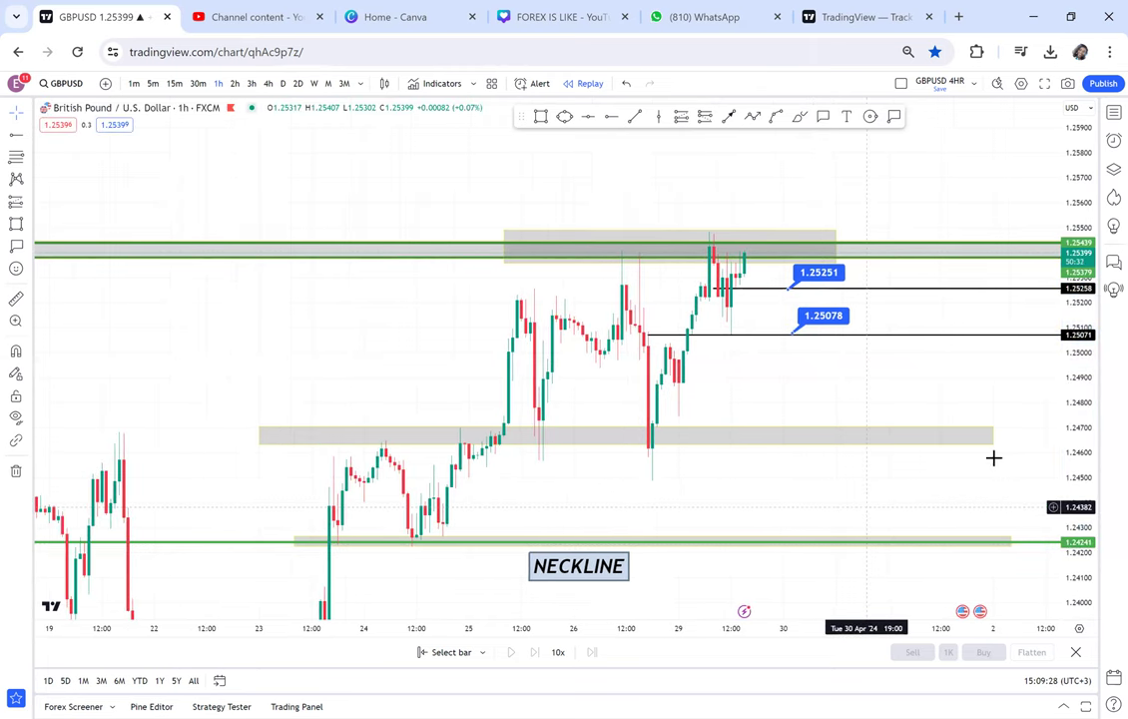
{"action": "left_click_drag", "start_coordinate": [1075, 467], "coordinate": [1051, 398]}
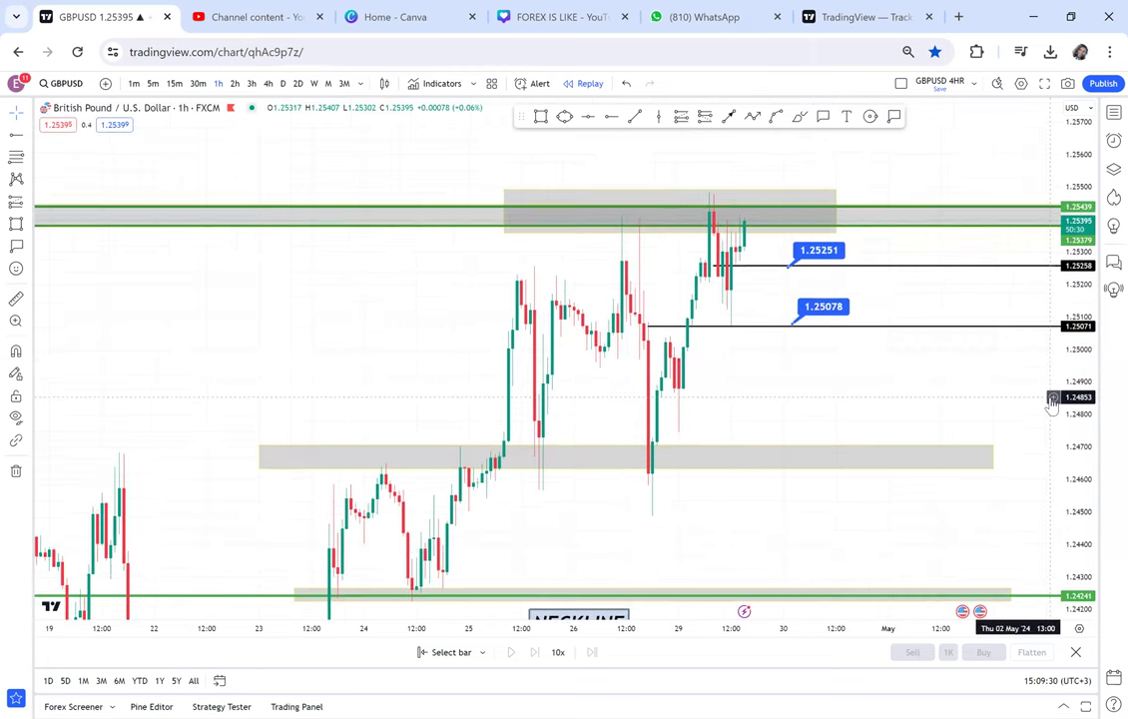